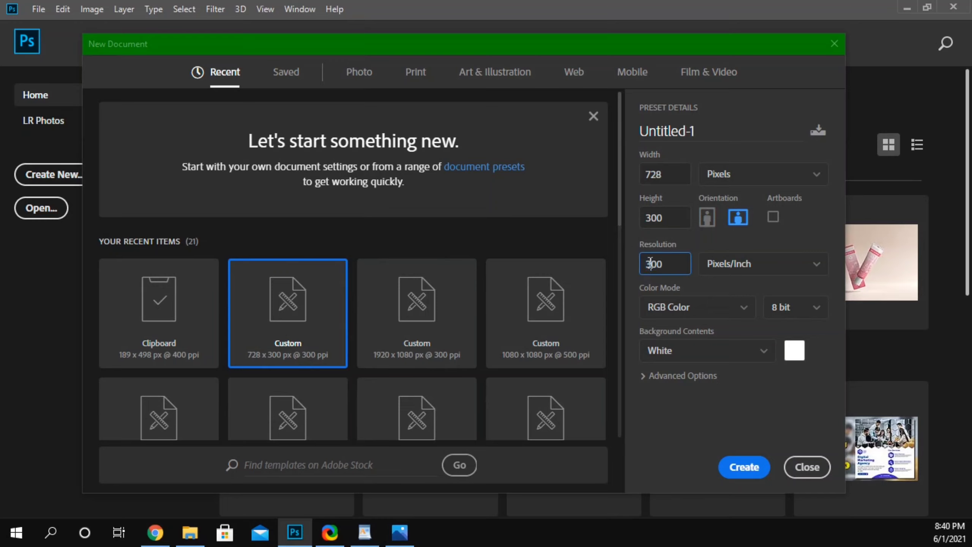
Step: Create a 728 × 300 pixel document at 400 pixels/inch in 8-bit RGB Color with a white background
key("BackSpace")
type("4")
left_click(673, 178)
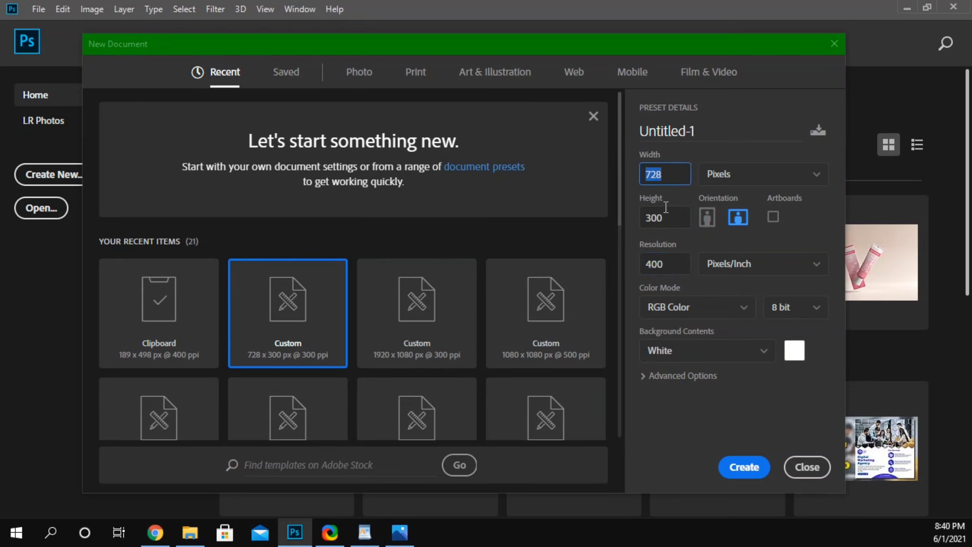
left_click(672, 220)
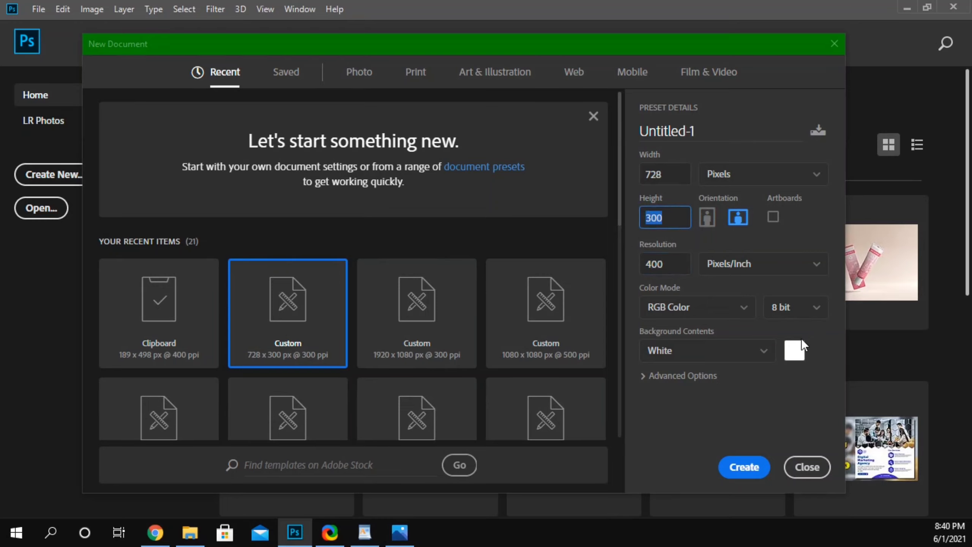
left_click(743, 467)
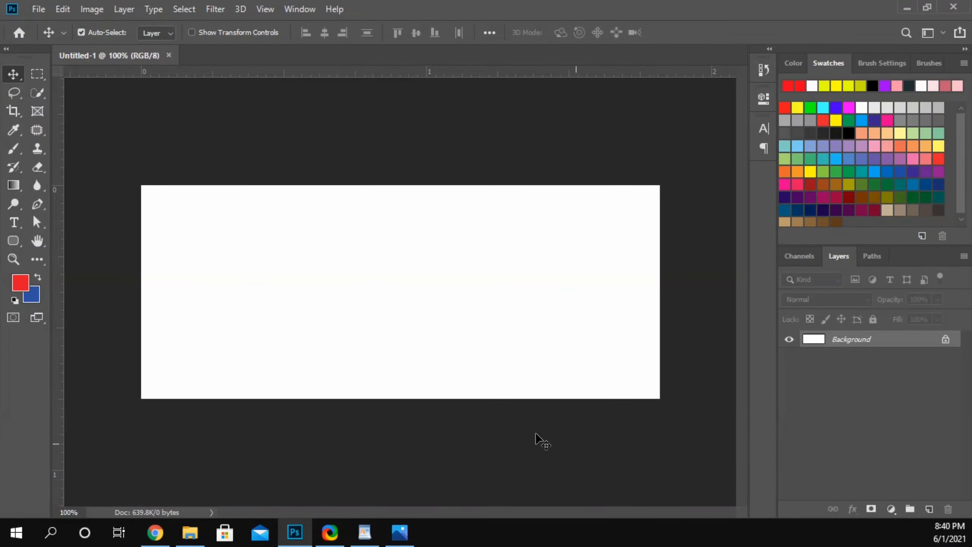
Step: Draw a rectangle shape of about 734 × 303 px covering the whole canvas
left_click(13, 240)
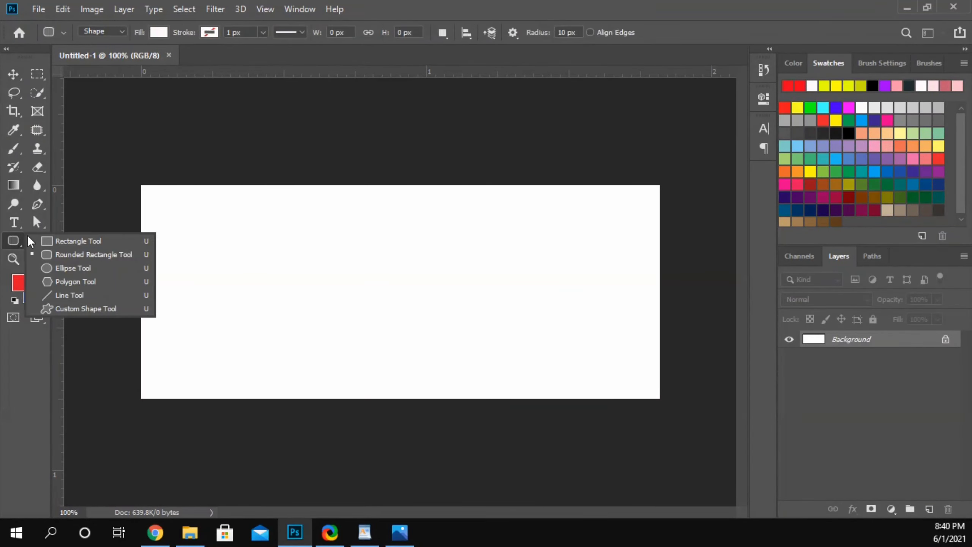
left_click(48, 240)
left_click_drag(140, 184, 662, 397)
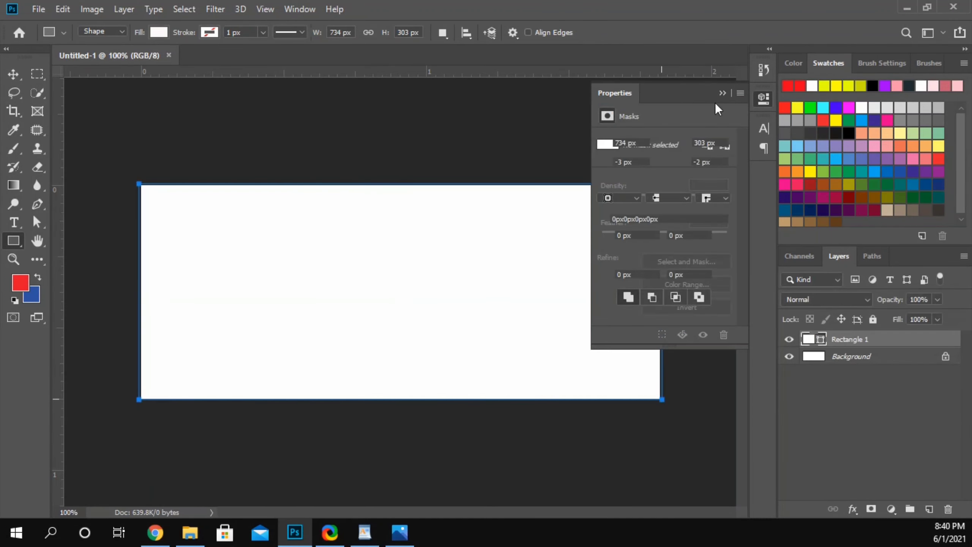
Step: Fill the rectangle with solid red, using the colour eb0520
left_click(610, 181)
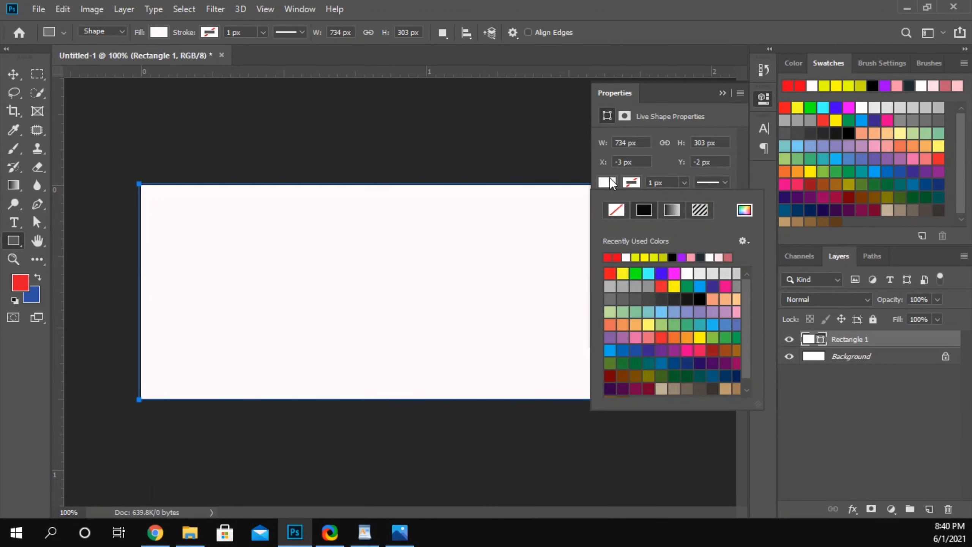
left_click(609, 269)
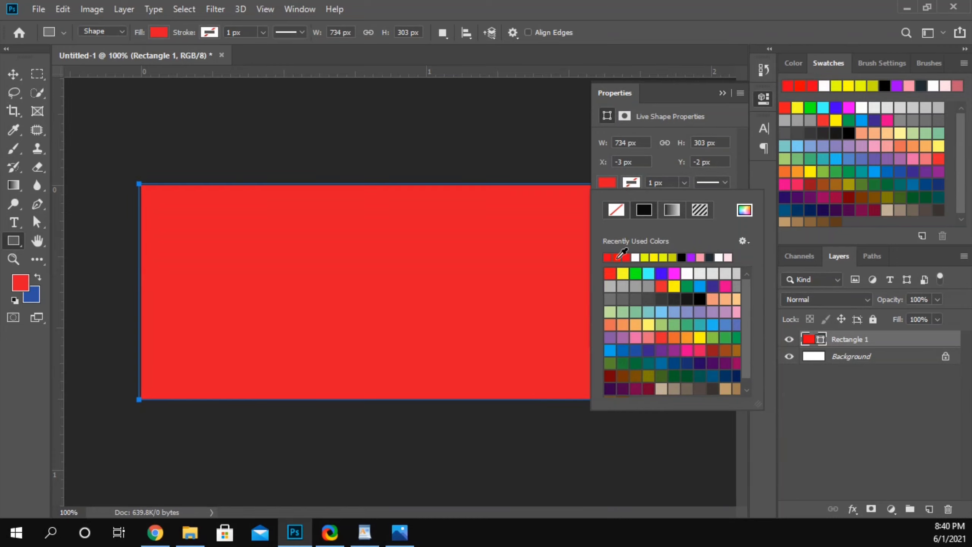
left_click(750, 209)
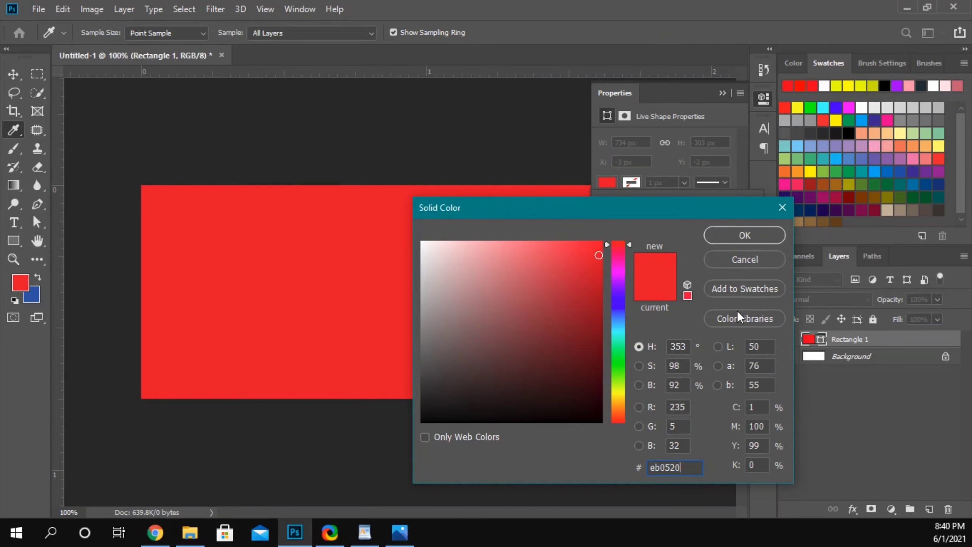
left_click(744, 235)
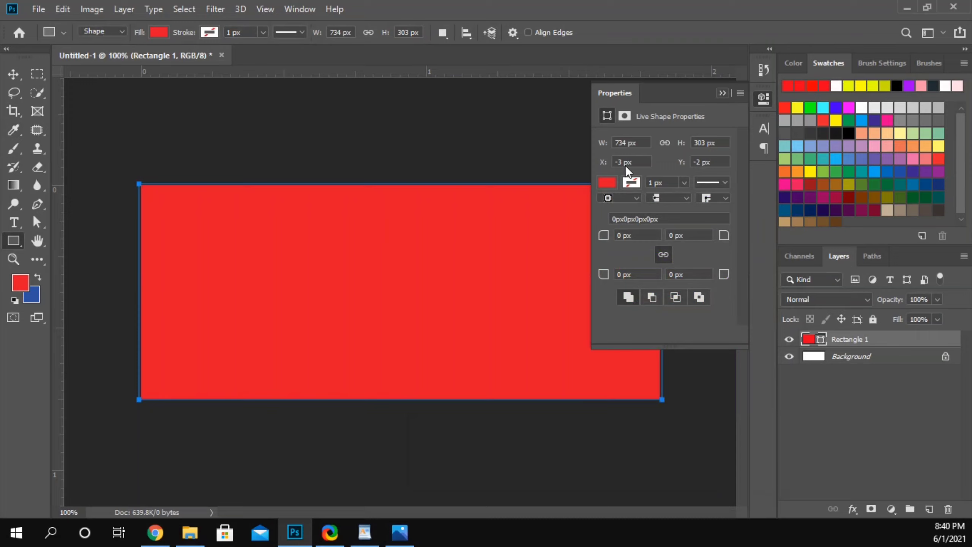
Step: Lock the red rectangle layer completely and deselect it
key("v")
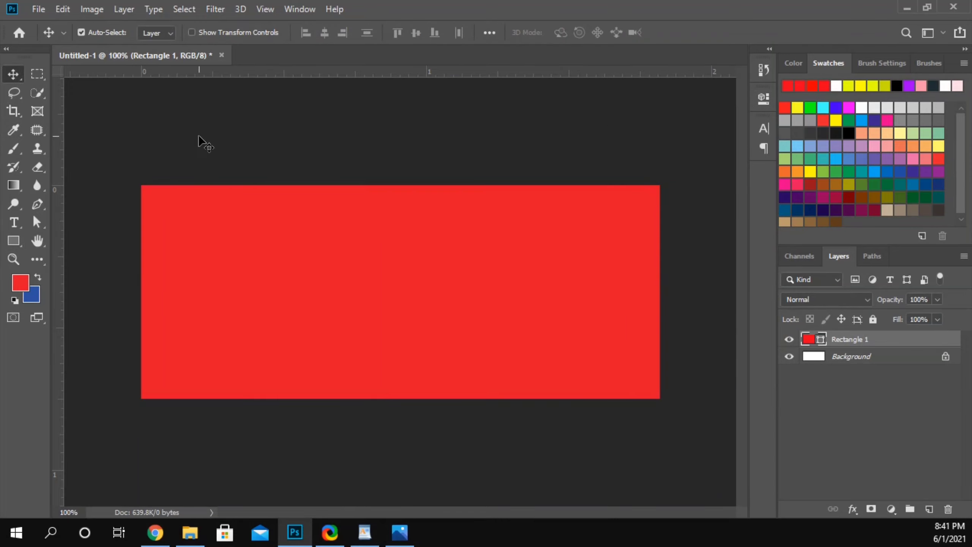
left_click(199, 134)
left_click(880, 338)
left_click(873, 319)
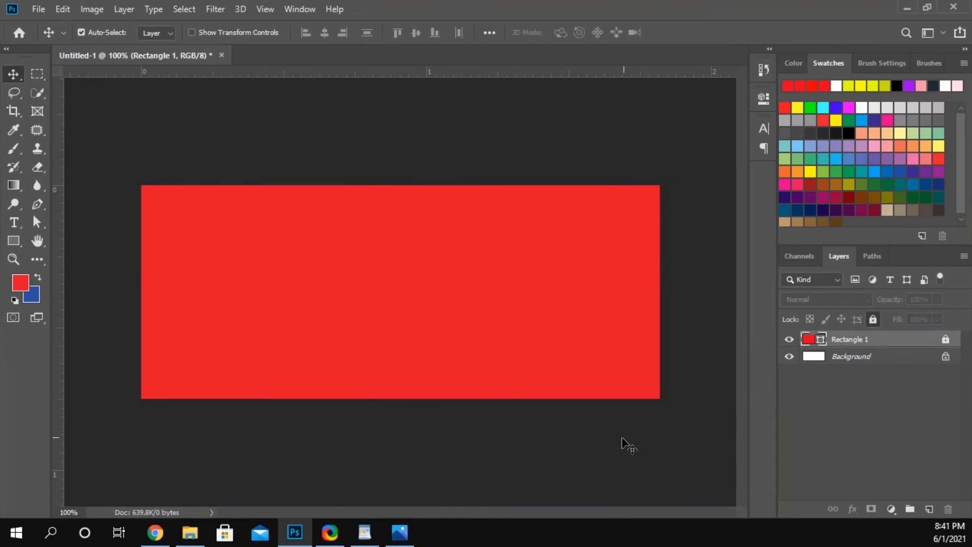
left_click(422, 469)
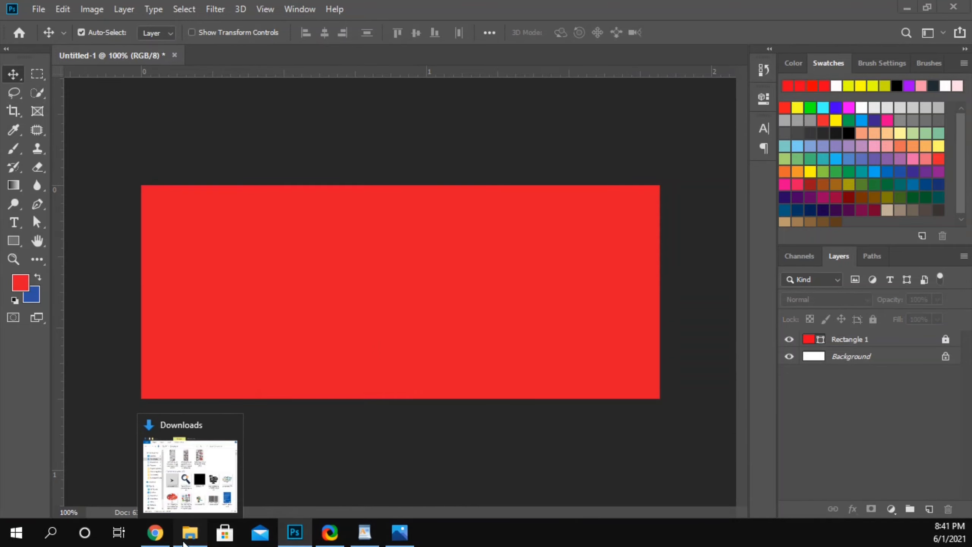
Step: Place the Unsplash photo of a city street with taxis from Downloads over the right part of the banner
left_click(190, 532)
scroll(444, 299, "up", 2)
scroll(443, 300, "down", 6)
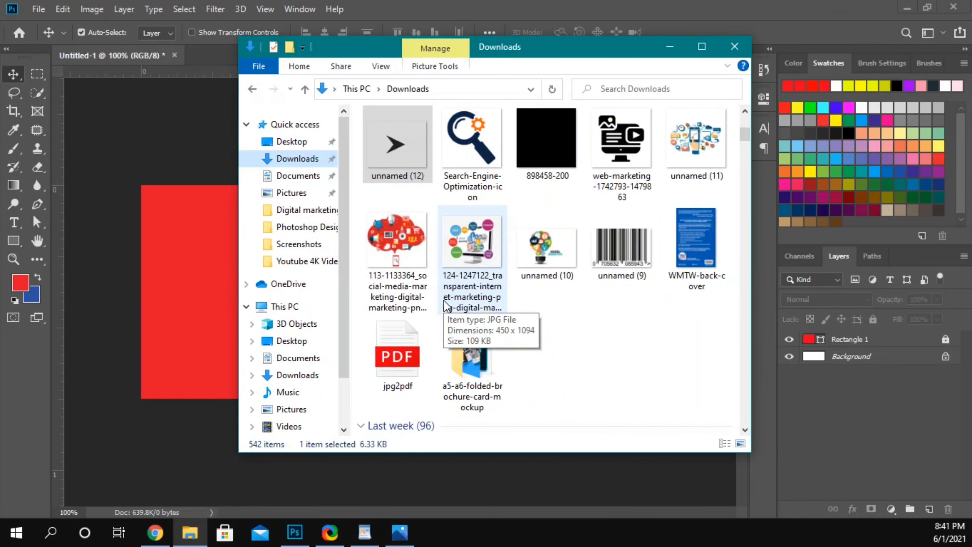
scroll(443, 299, "down", 3)
left_click_drag(618, 367, 207, 316)
left_click_drag(379, 301, 523, 307)
left_click(543, 32)
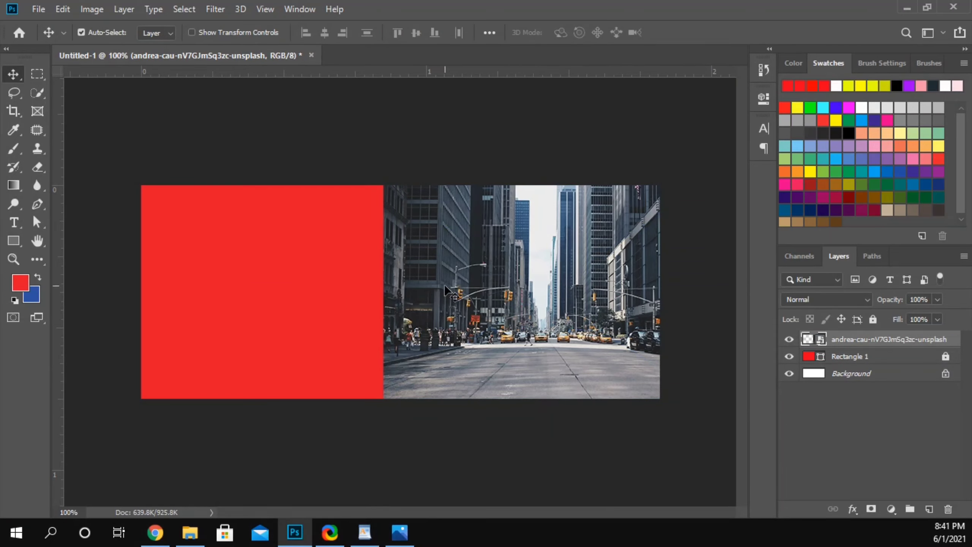
Step: Apply a Black & White adjustment to the street photo with Reds lowered to -11%
left_click(92, 9)
mouse_move(122, 48)
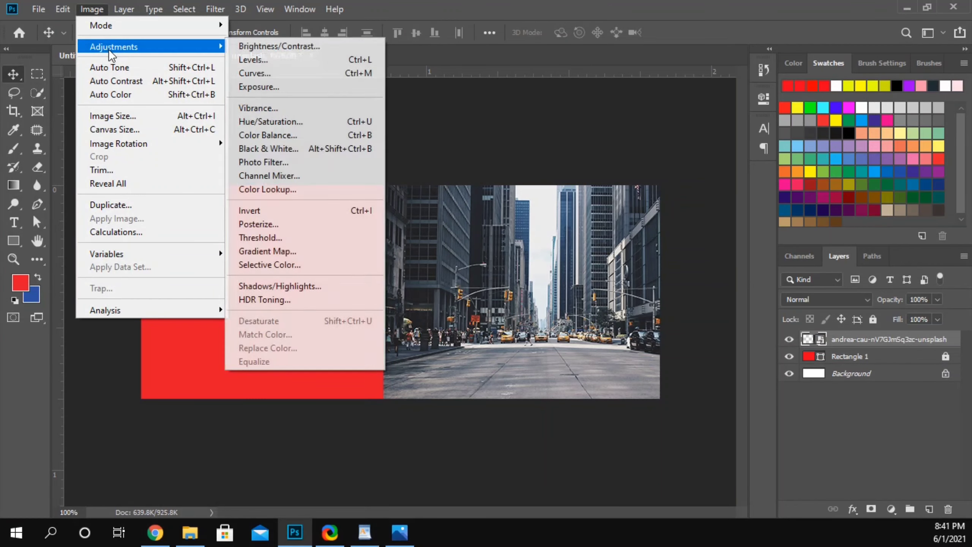
left_click(268, 148)
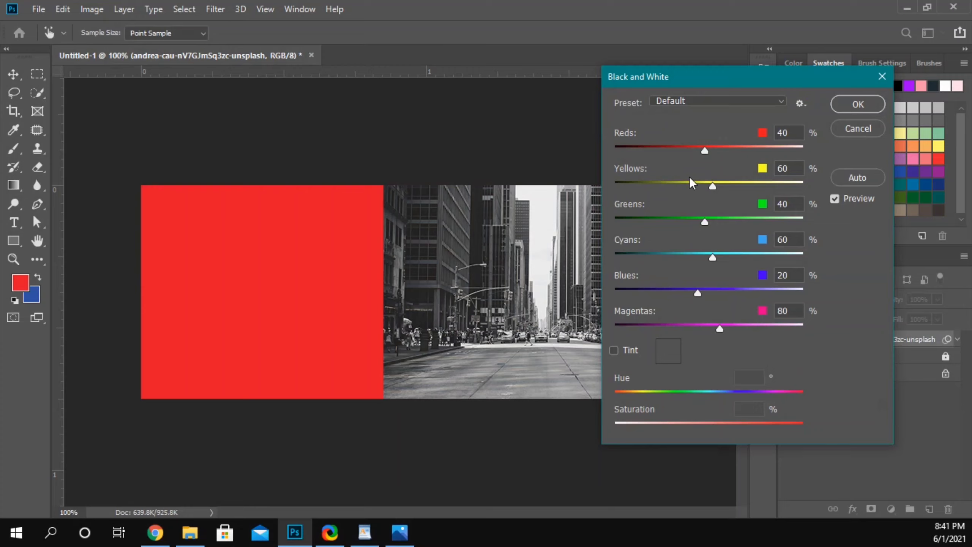
left_click(789, 129)
scroll(789, 129, "down", 3)
scroll(788, 130, "down", 12)
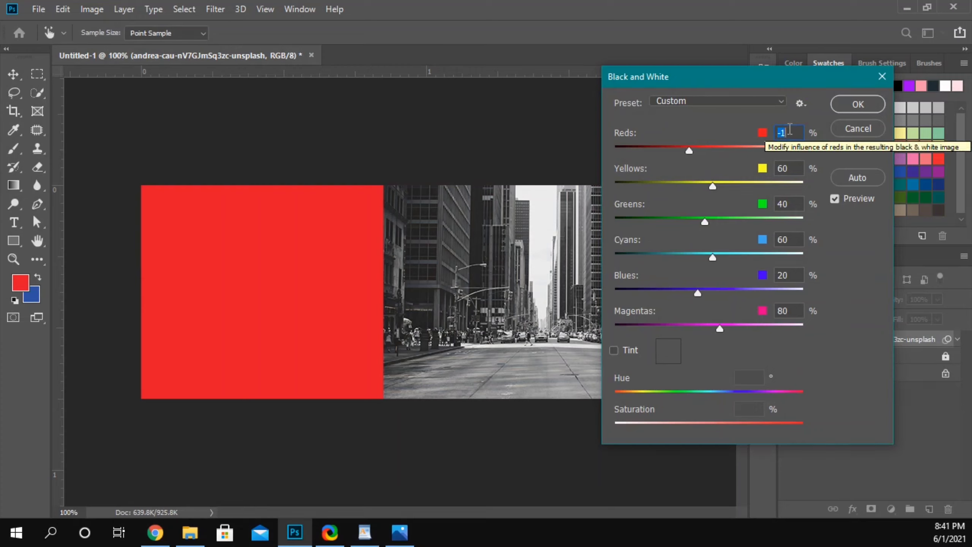
scroll(789, 129, "down", 3)
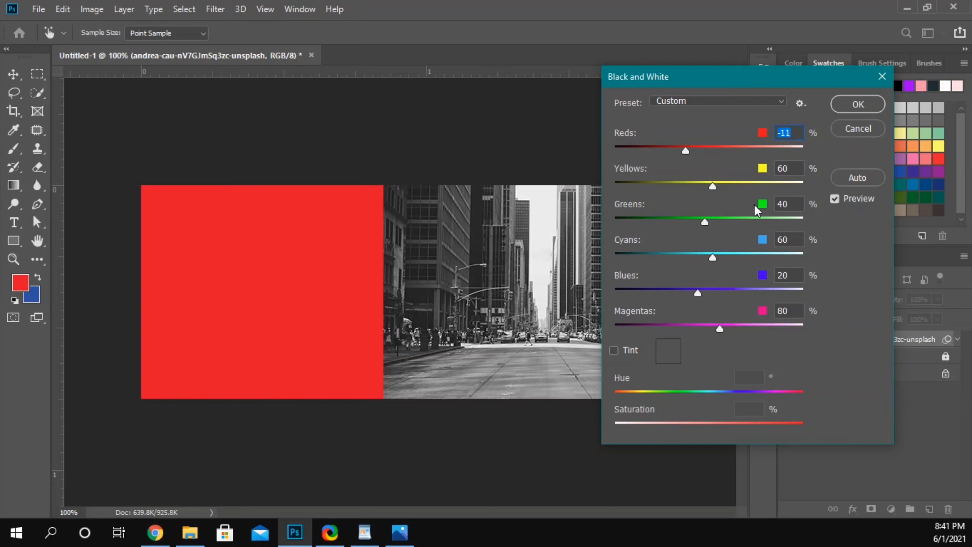
Step: Tint the black-and-white street photo with hue 0° and saturation 15%, and apply the adjustment
left_click(612, 352)
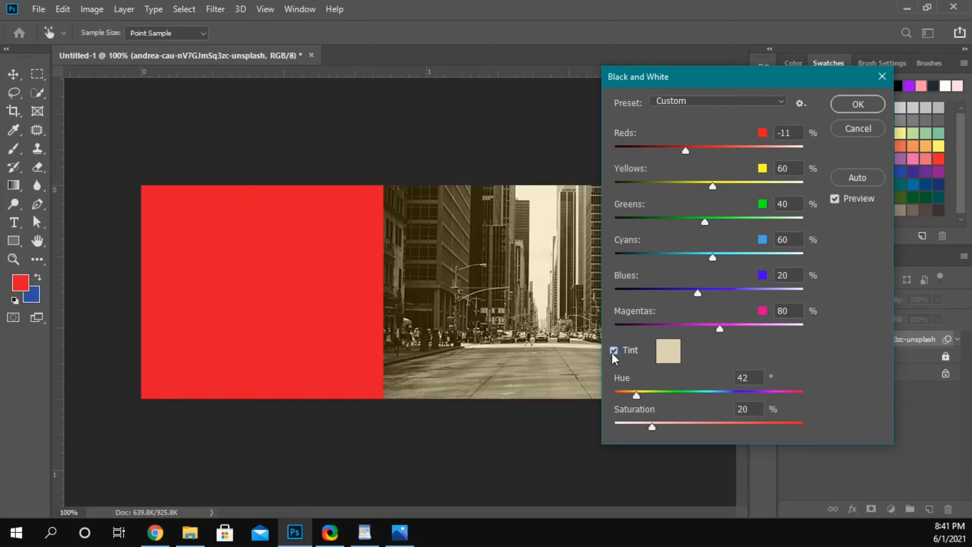
left_click_drag(635, 396, 607, 400)
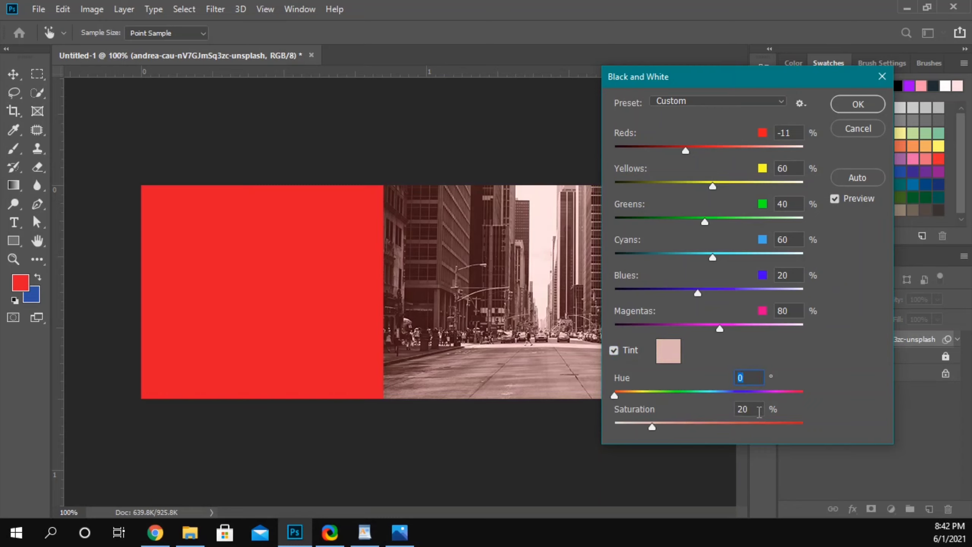
key("Down")
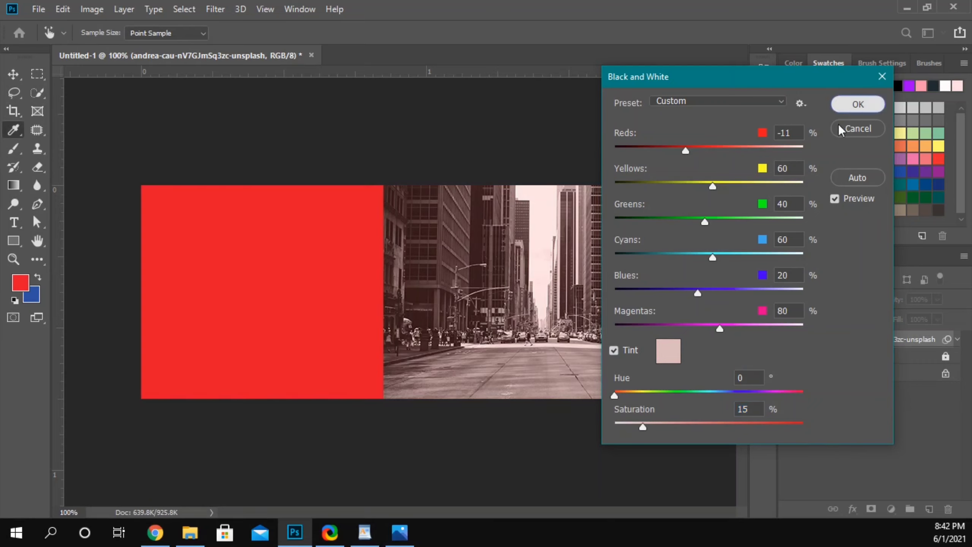
left_click(855, 105)
left_click(692, 156)
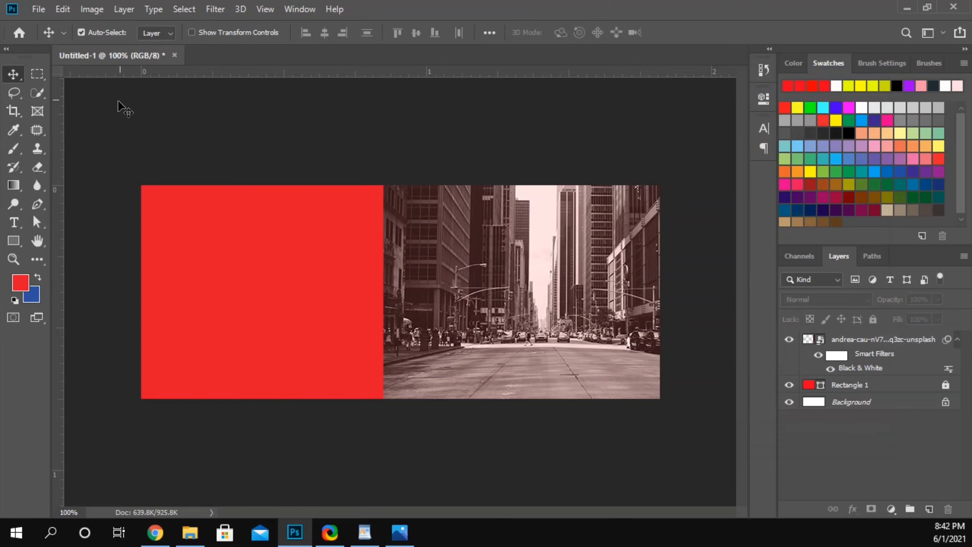
Step: Place the Pngtree THINK logo image from Downloads in the banner and rasterize its layer
mouse_move(191, 528)
left_click(194, 479)
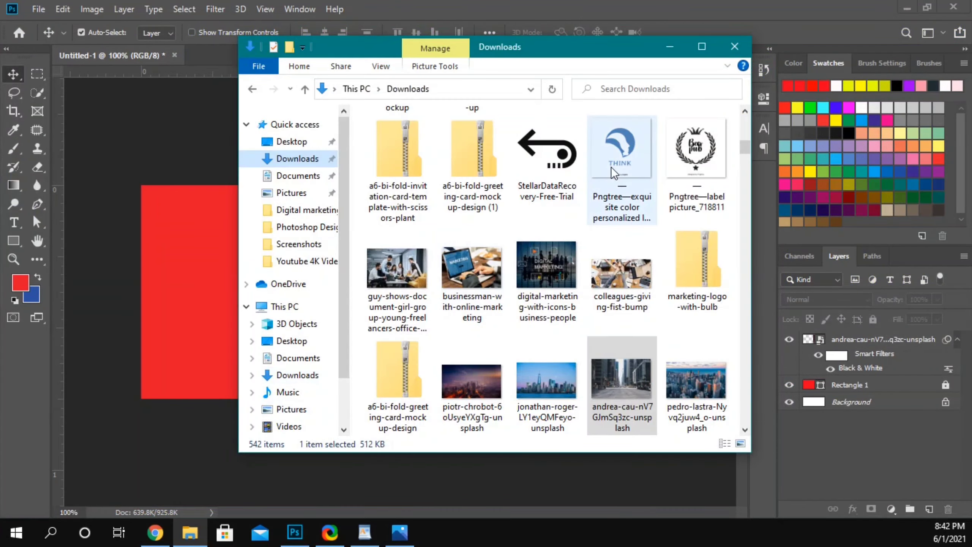
left_click_drag(611, 169, 201, 332)
scroll(202, 331, "down", 1, "alt")
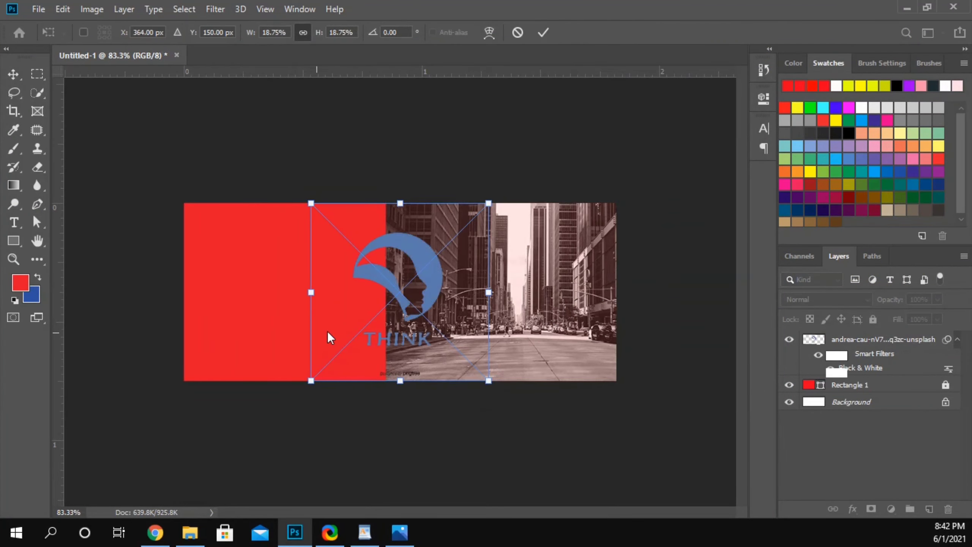
left_click(542, 33)
right_click(853, 337)
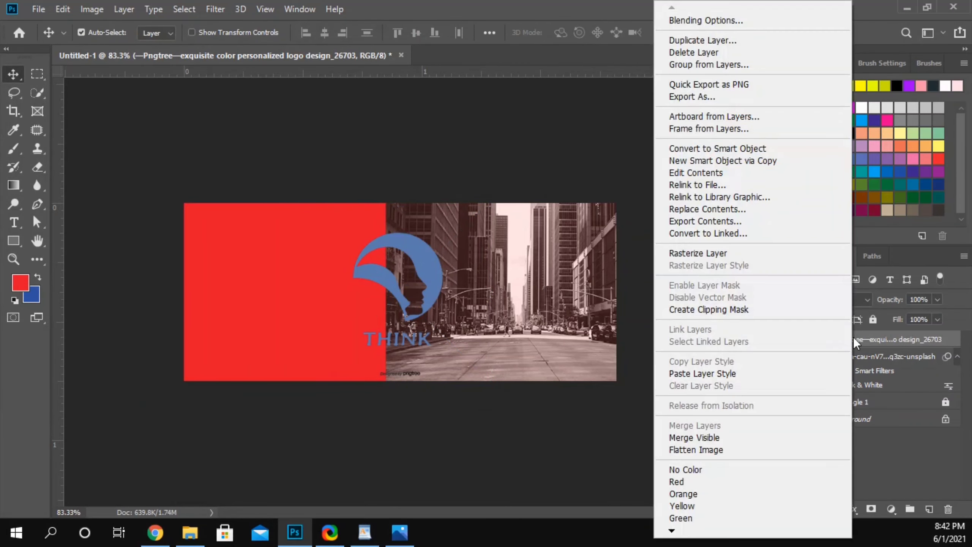
left_click(708, 253)
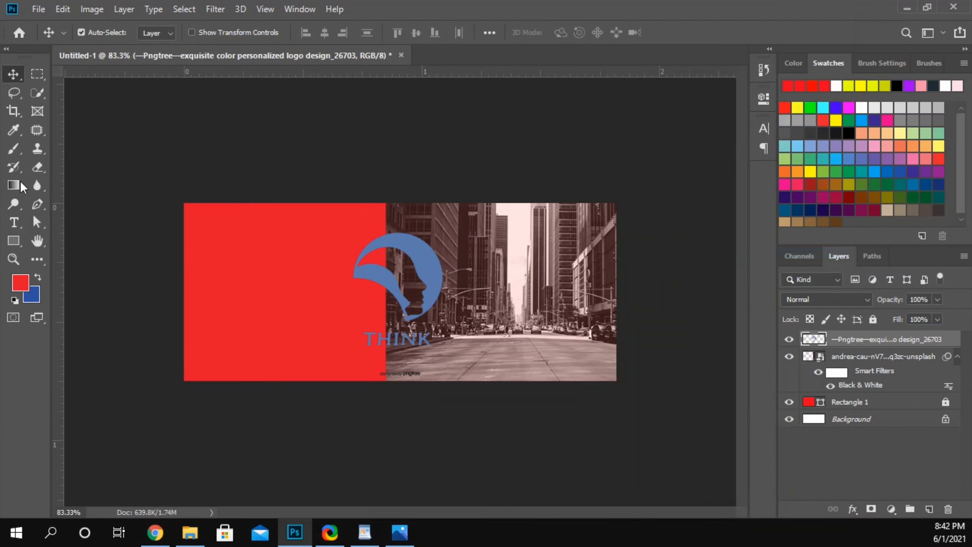
Step: Erase the THINK and Pngtree lettering below the logo and move the remaining emblem onto the red area
left_click(34, 169)
mouse_move(323, 328)
left_mouse_down()
mouse_move(455, 335)
mouse_move(377, 373)
mouse_move(435, 377)
left_mouse_up()
left_click(13, 74)
left_click_drag(398, 252, 298, 239)
Step: Add a Color Overlay effect to the logo emblem in white, ffffff, at 100% opacity
left_click(852, 512)
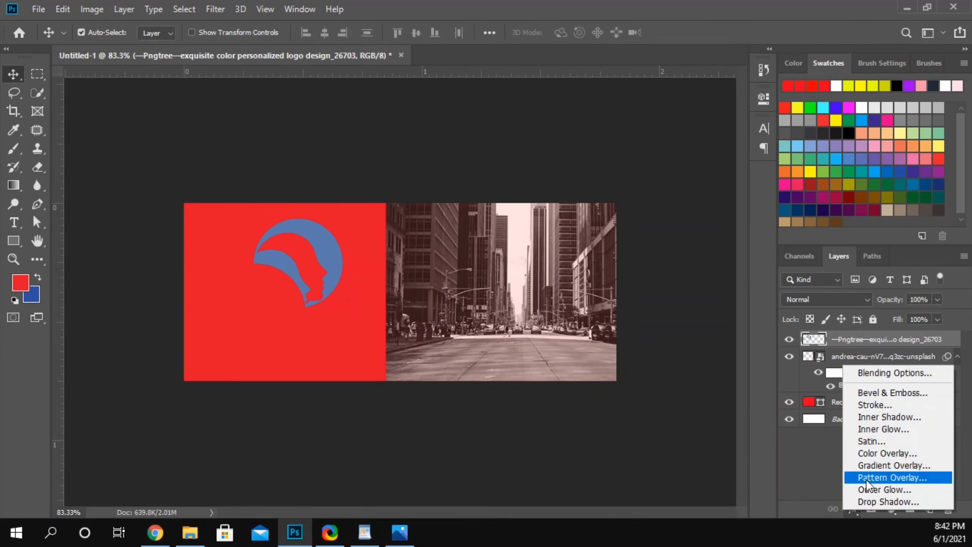
left_click(869, 456)
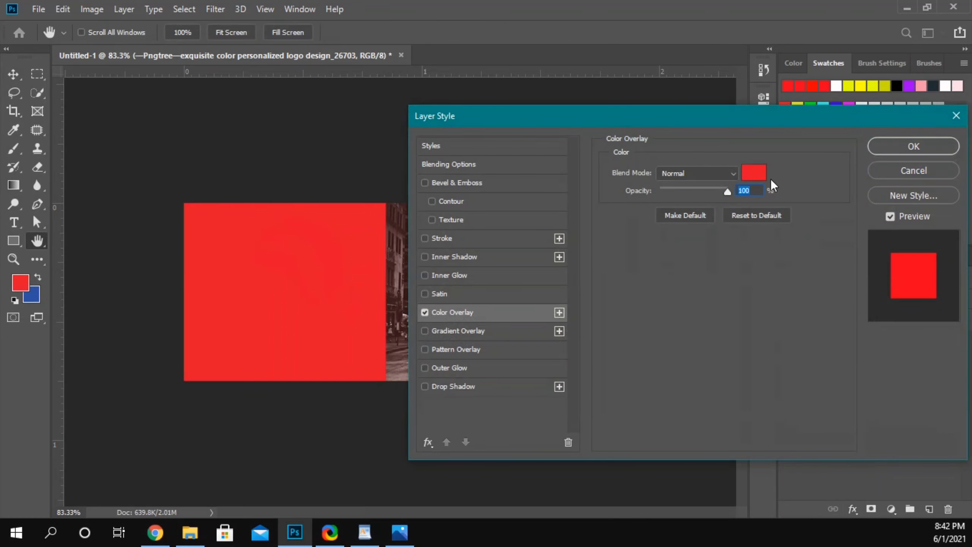
left_click(754, 173)
type("ffffff")
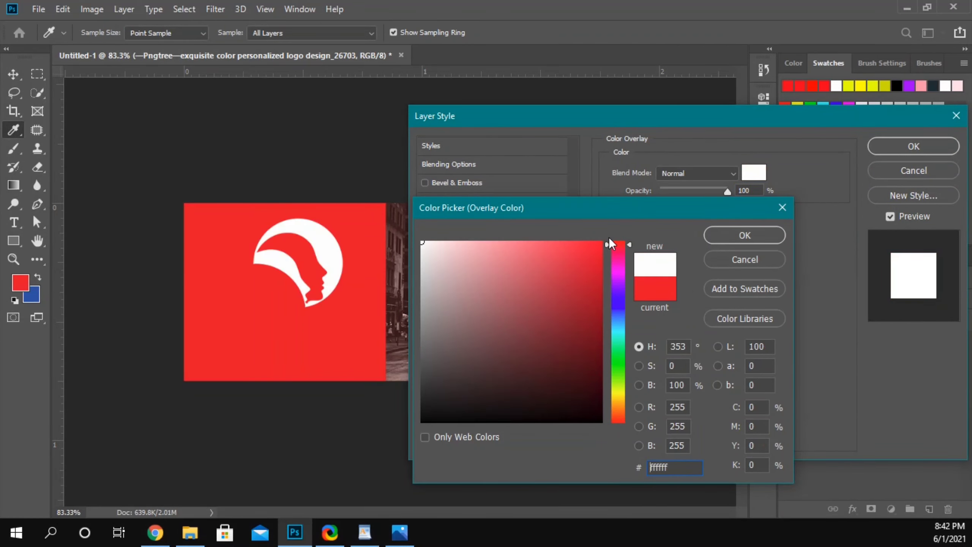
left_click(738, 236)
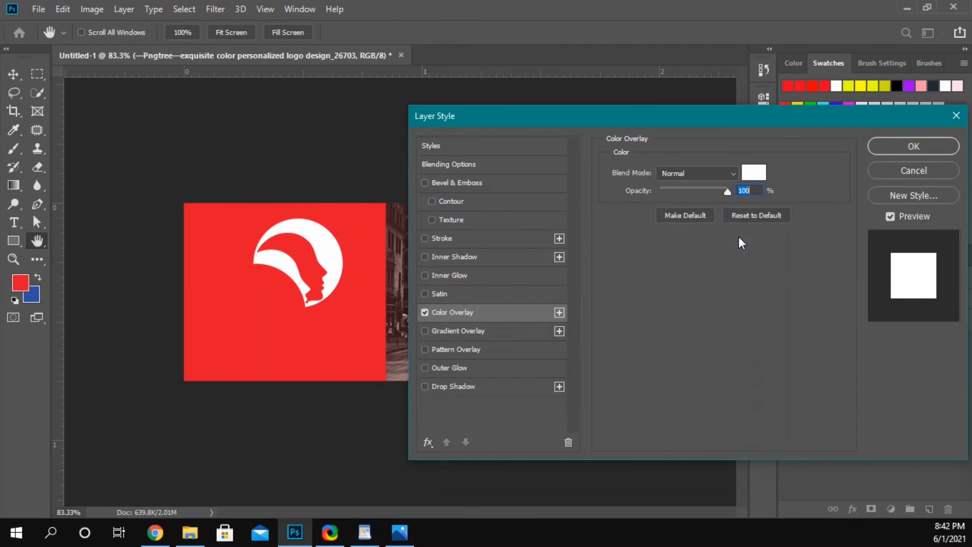
Step: Change the emblem's overlay colour to yellow ffff00 and apply the layer style
left_click(752, 173)
left_click(860, 85)
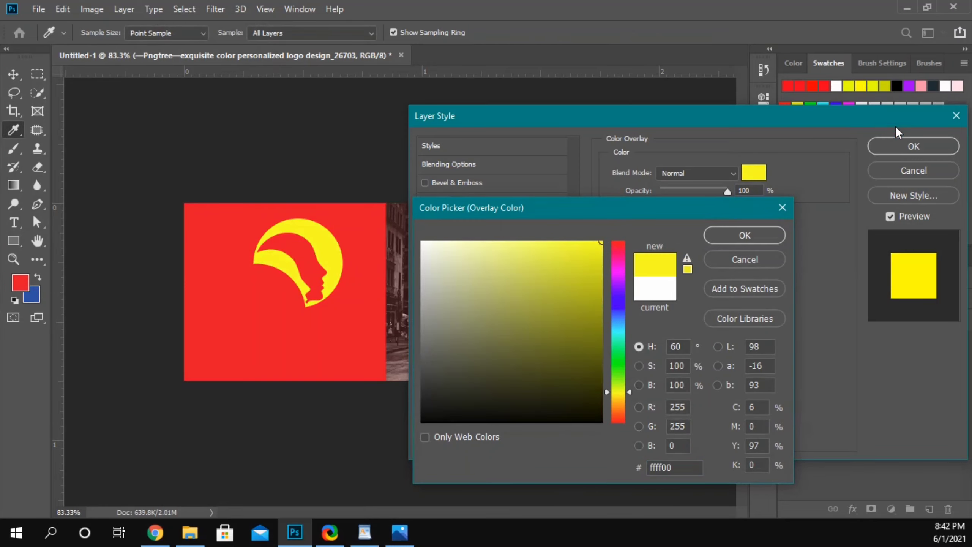
left_click(729, 235)
left_click(753, 173)
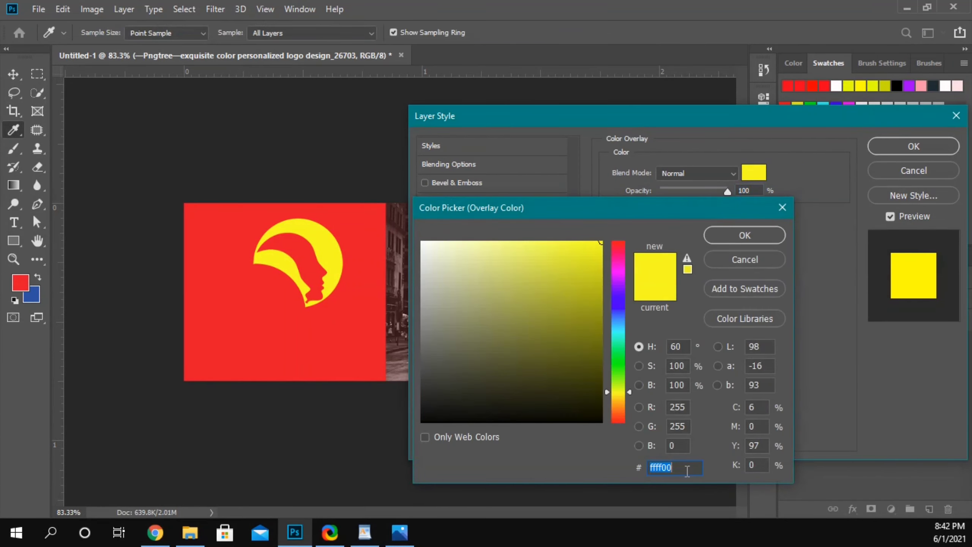
left_click(678, 467)
double_click(678, 470)
left_click(752, 240)
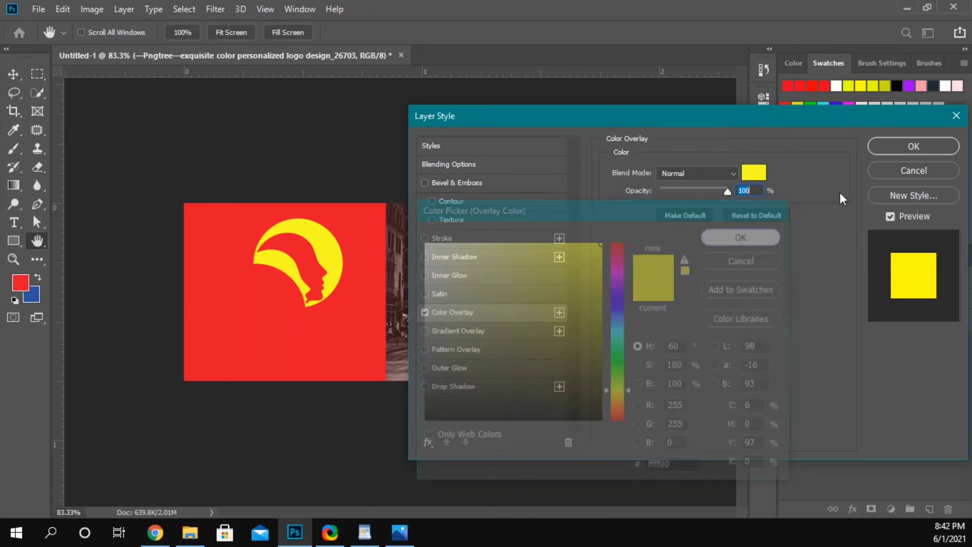
left_click(888, 142)
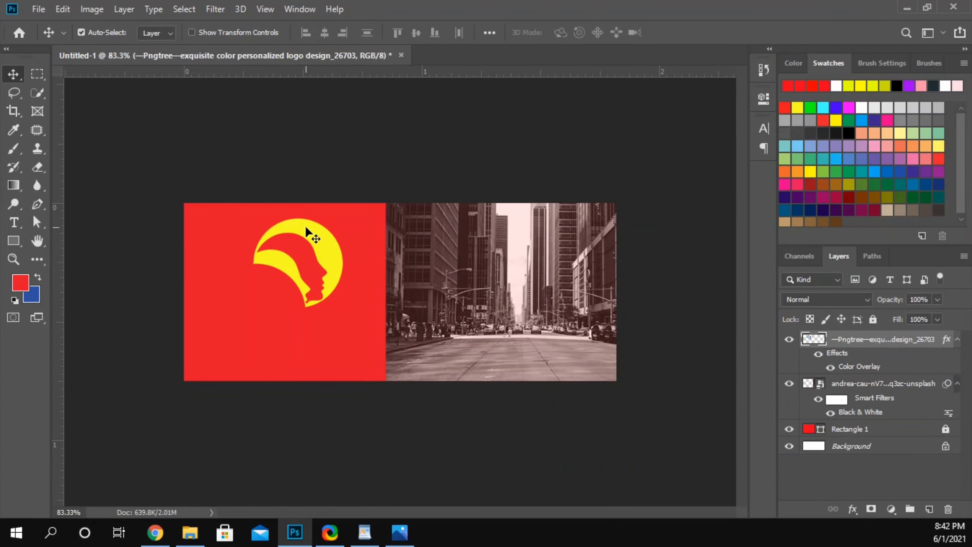
key("ctrl+0")
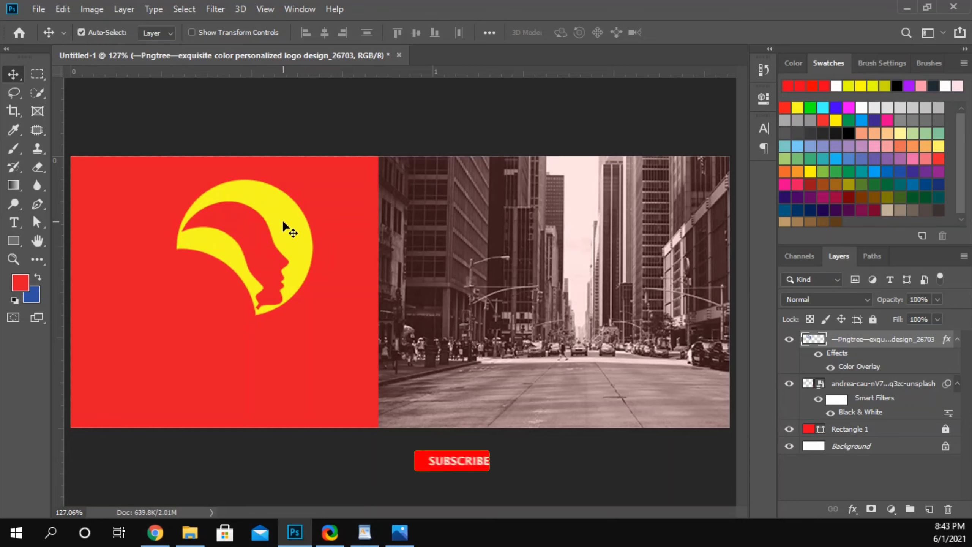
Step: Scale the yellow logo emblem down to a small mark and position it in the red area's upper-left corner
key("ctrl+t")
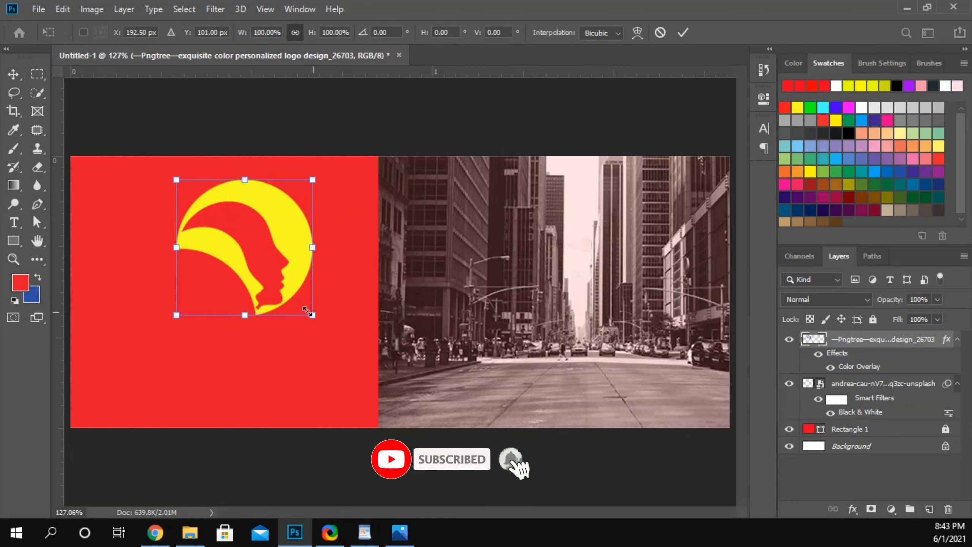
left_click_drag(307, 311, 114, 192)
key("Return")
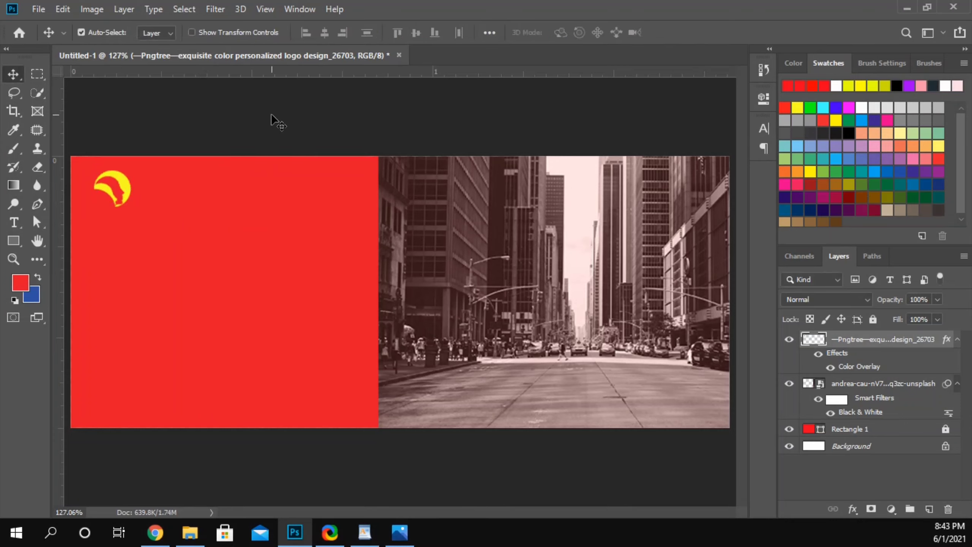
Step: Add the two-line text "LOGO TEXT" beside the emblem, with LOGO above TEXT
left_click(14, 222)
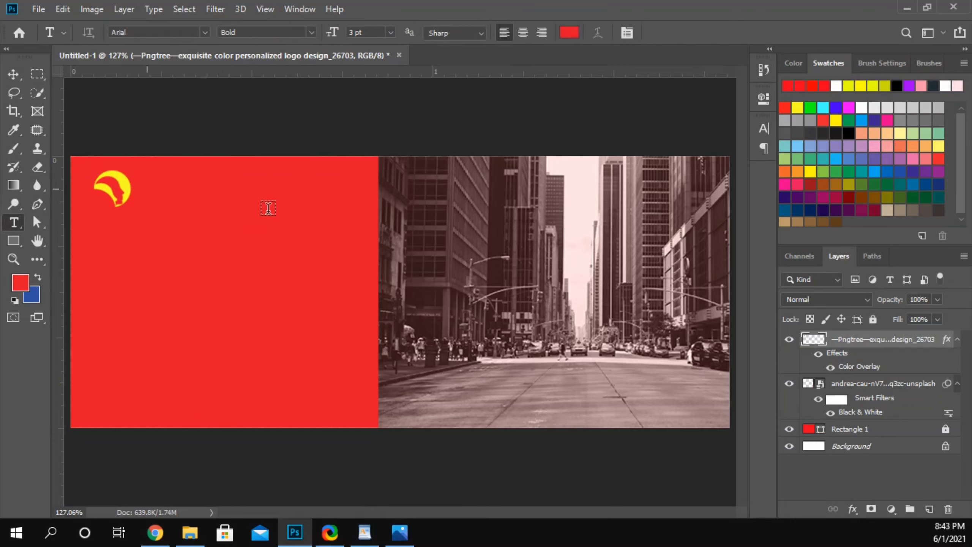
left_click(147, 189)
key("Caps_Lock")
type("LOGO")
key("Return")
type("TEXT")
left_click(19, 73)
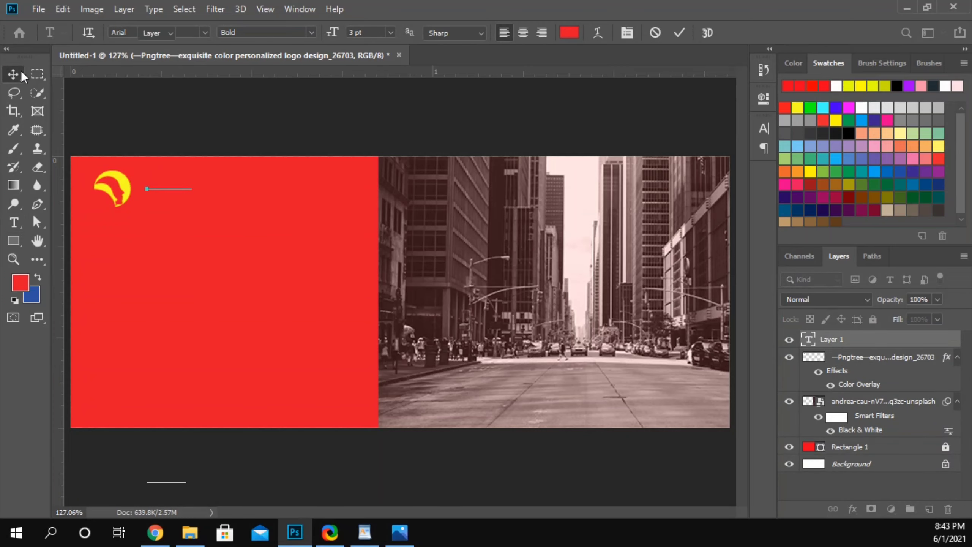
Step: Set the LOGO TEXT layer's leading to Auto and its text colour to white
left_click(763, 129)
left_click(726, 166)
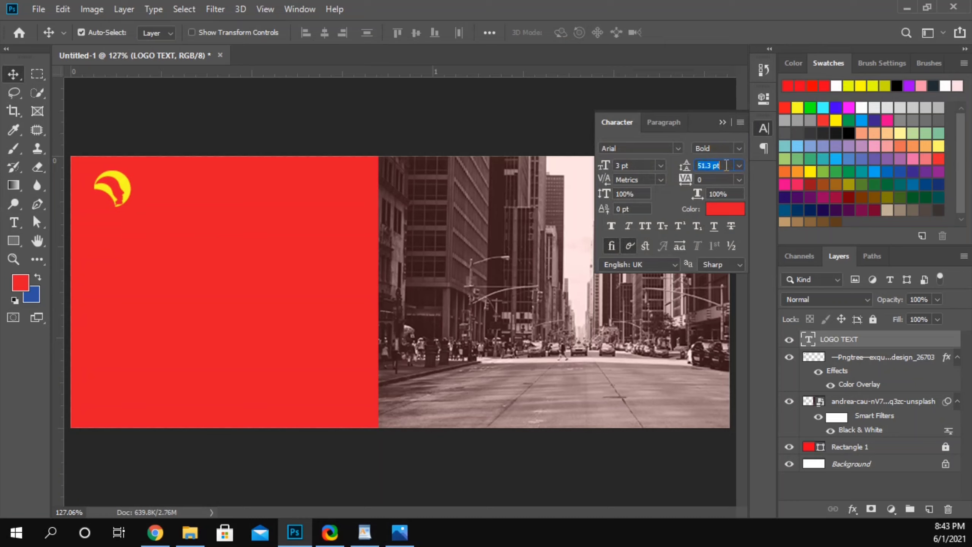
left_click(740, 166)
left_click(717, 175)
left_click(725, 209)
type("ffffff")
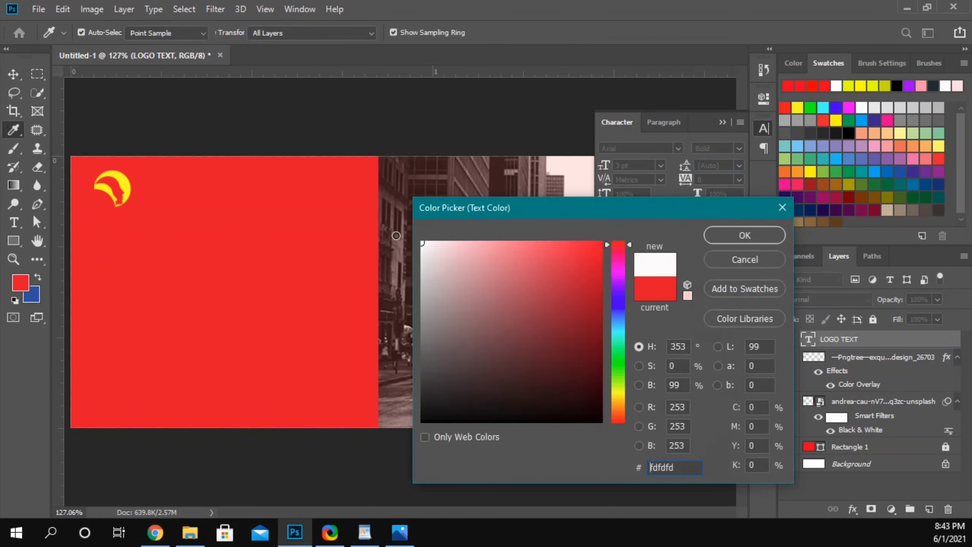
left_click(744, 235)
Step: Change the LOGO TEXT font to Agency FB and set the tracking of both words to 80
left_click(678, 148)
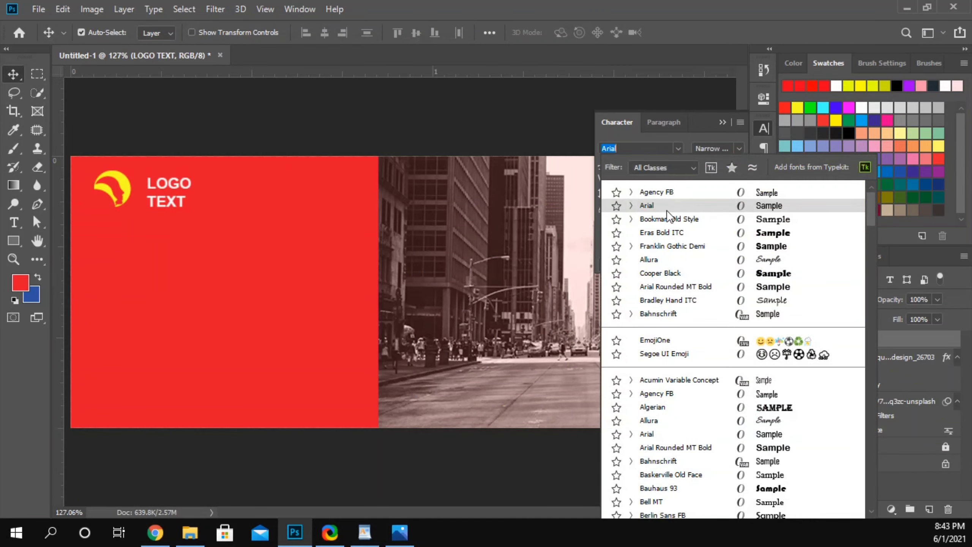
left_click(670, 193)
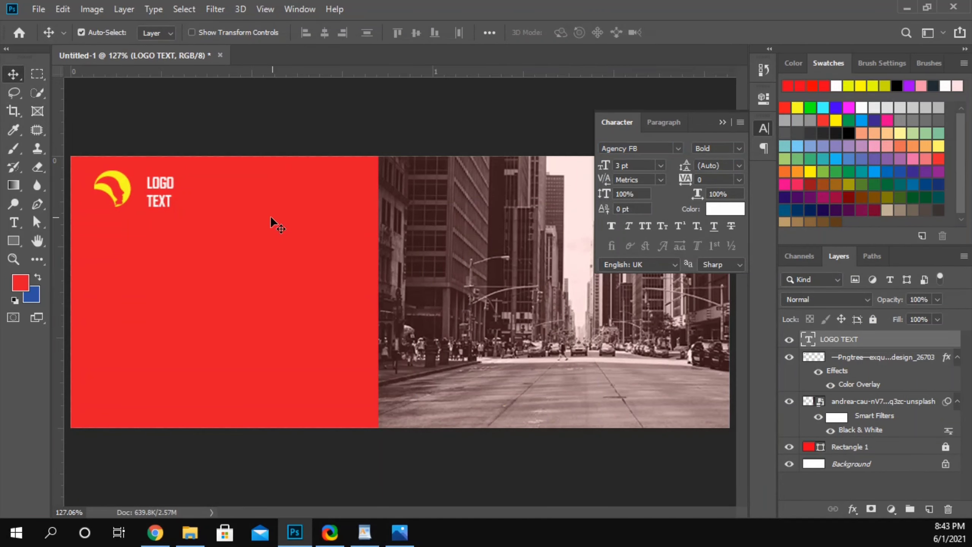
double_click(161, 183)
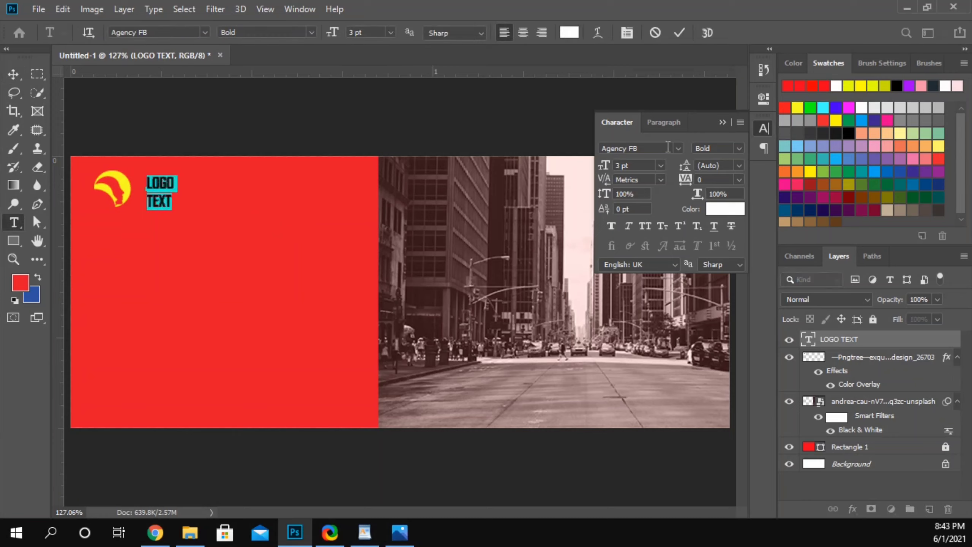
left_click(711, 179)
scroll(711, 178, "up", 3)
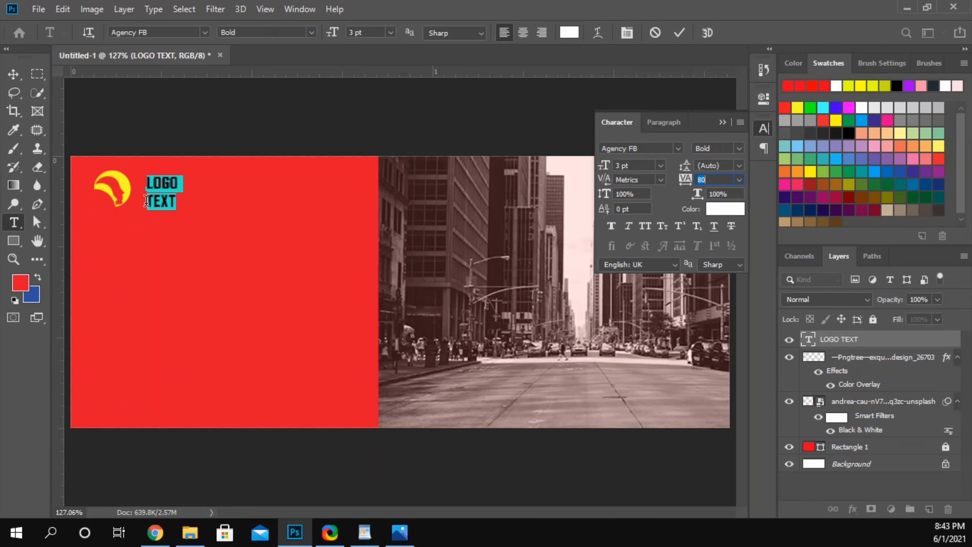
Step: Set the tracking of only the word TEXT to 120 and commit the text edit
left_click(163, 196)
key("ctrl+Left")
key("ctrl+shift+Right")
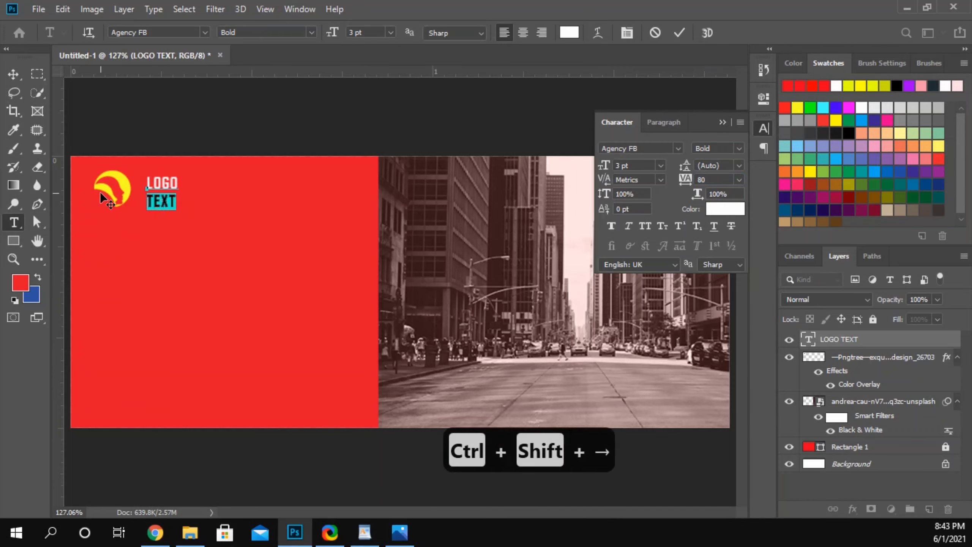
scroll(125, 188, "up", 3)
scroll(142, 175, "up", 3)
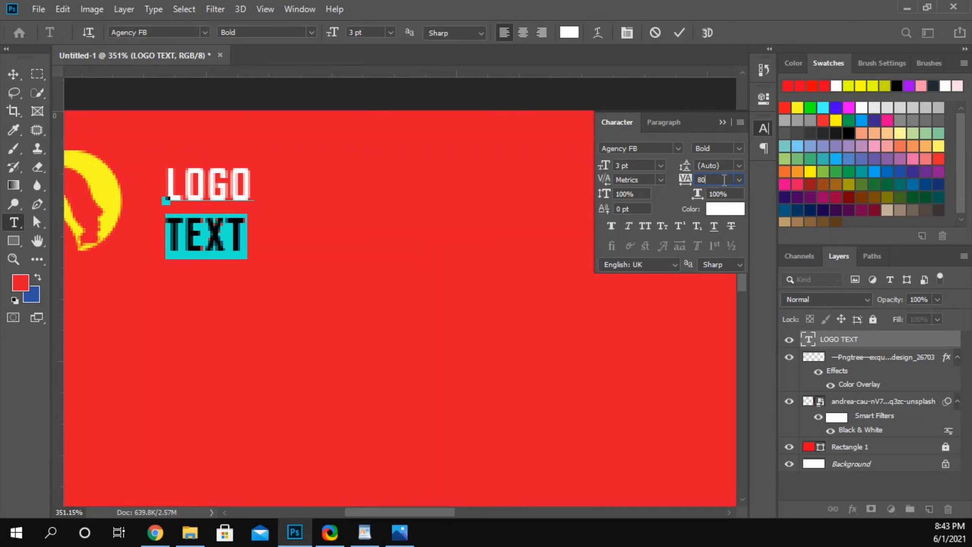
scroll(724, 180, "up", 3)
scroll(724, 180, "down", 1)
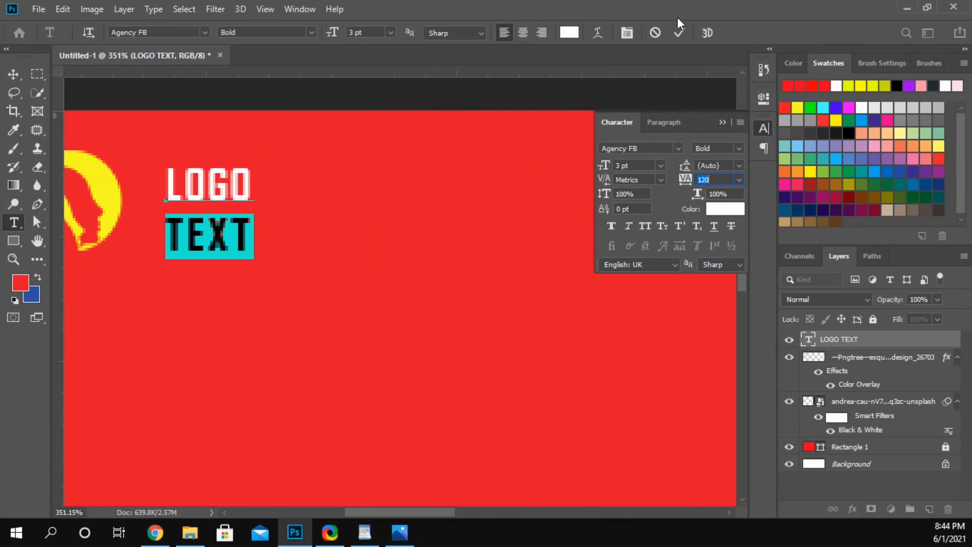
left_click(678, 33)
Step: Tighten the line spacing of the LOGO TEXT layer to a leading of 2.78 pt
key("v")
scroll(188, 192, "down", 3)
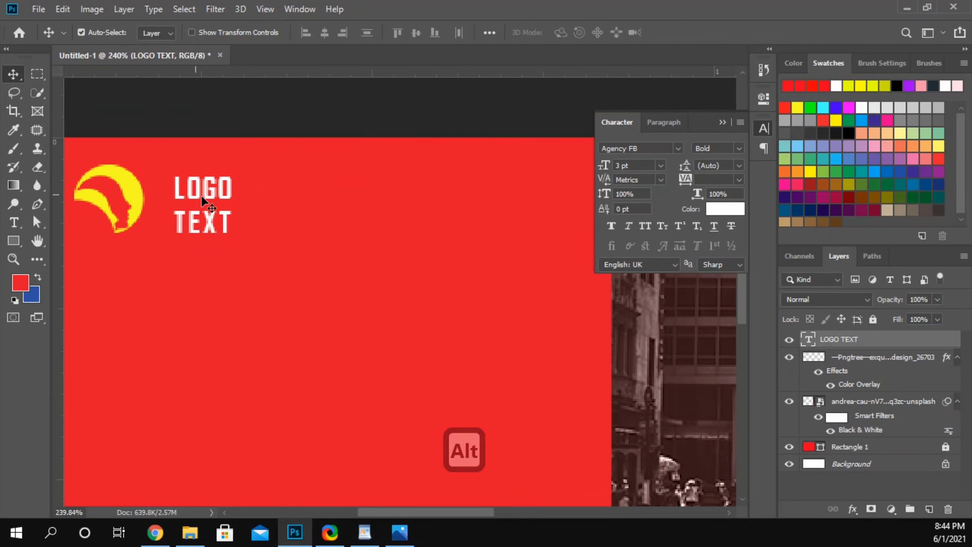
scroll(710, 166, "down", 4)
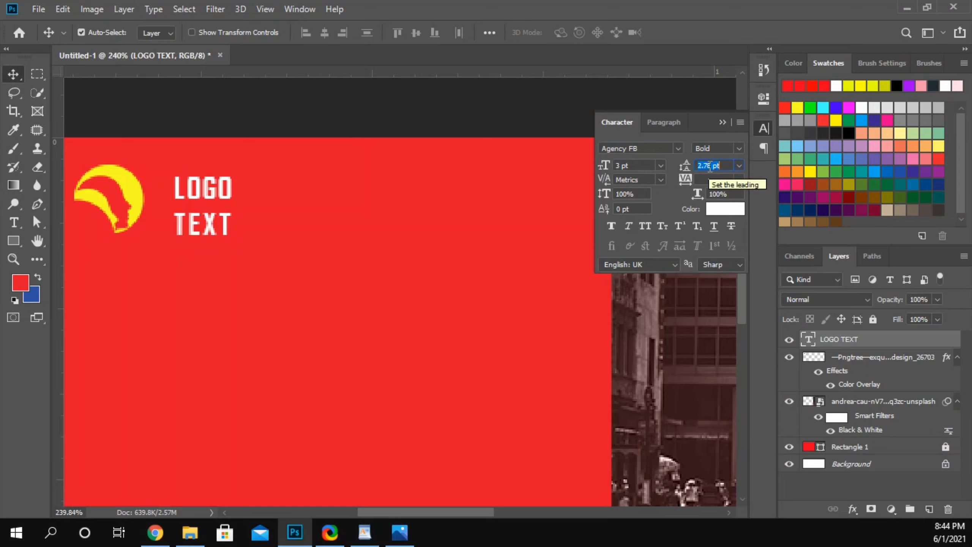
key("Return")
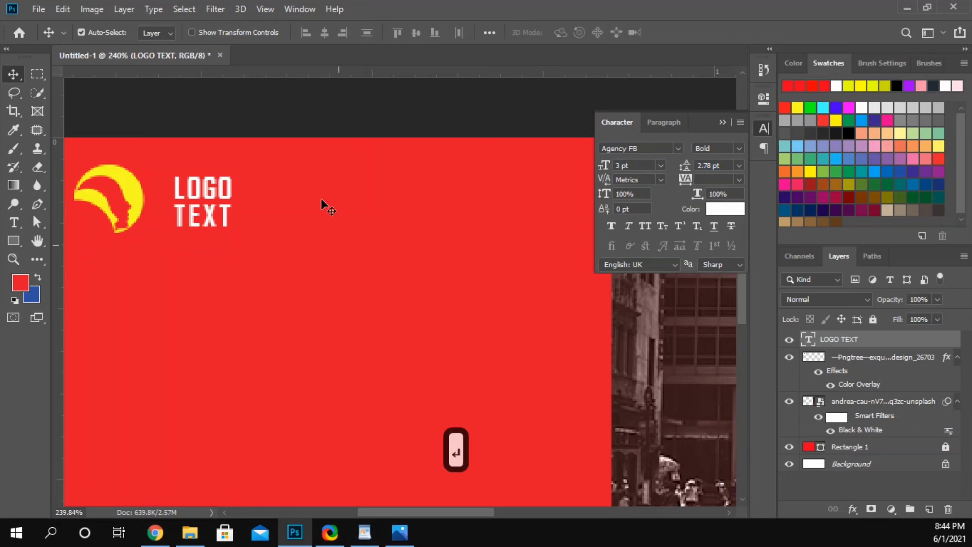
Step: Align the vertical centres of the emblem and LOGO TEXT, and move the text closer to the emblem
left_click(135, 190, "shift")
left_click(417, 35)
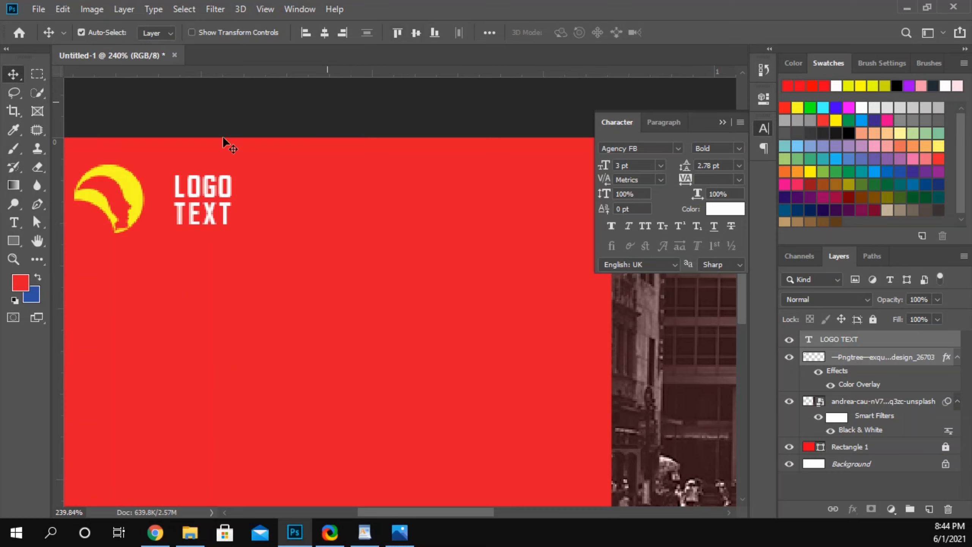
left_click_drag(198, 195, 177, 199)
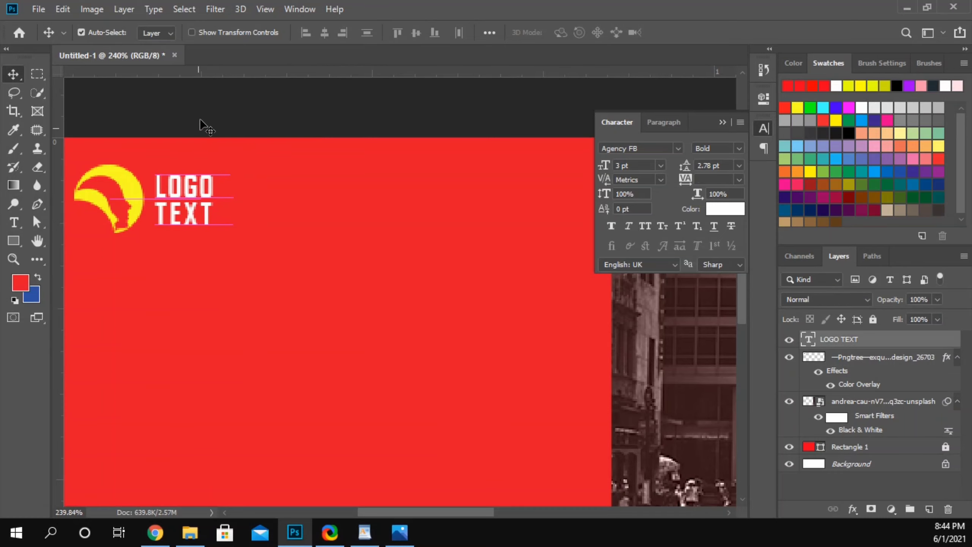
left_click(179, 127)
scroll(142, 196, "down", 5)
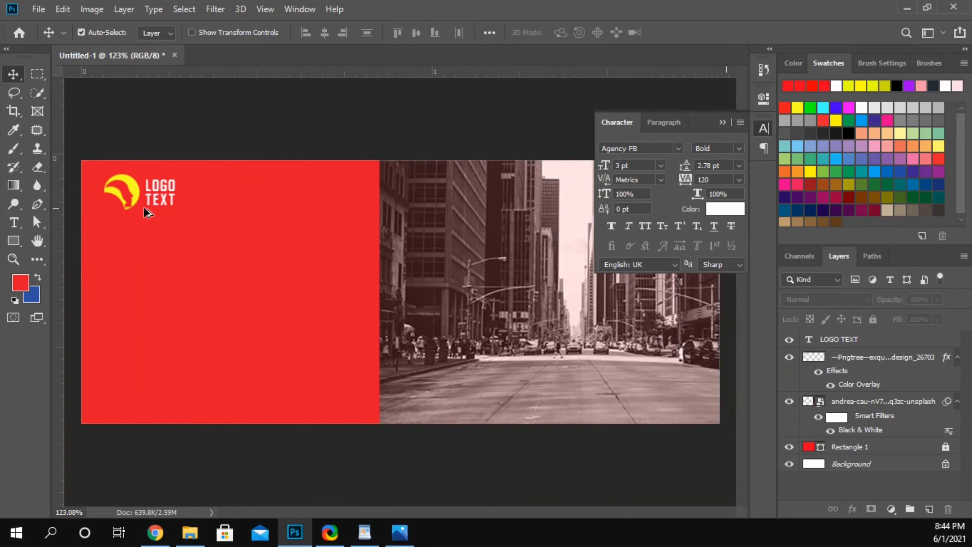
left_click(164, 189)
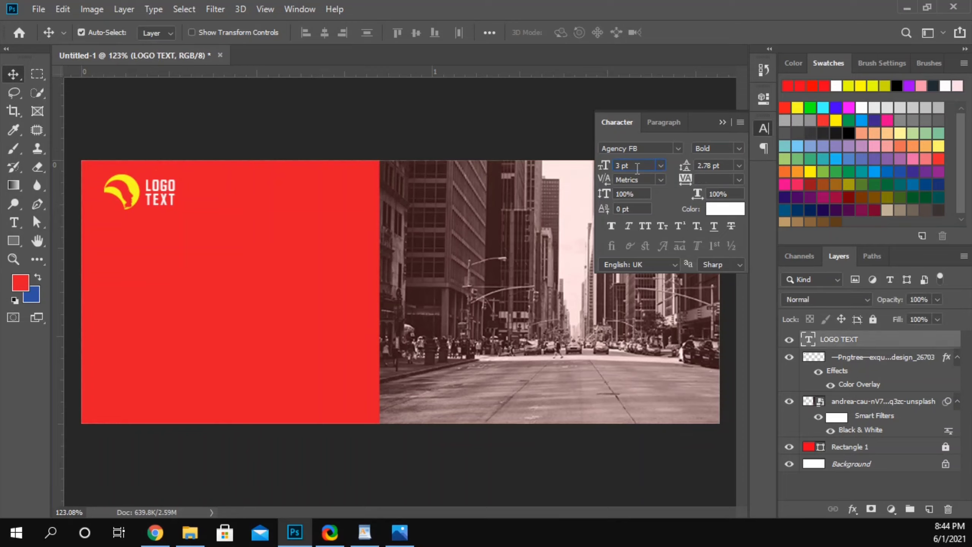
key("Up")
key("Down")
Step: Scale the logo emblem proportionally to 83.86% and apply the transform
left_click(128, 185)
key("ctrl+t")
left_click_drag(140, 173, 137, 177)
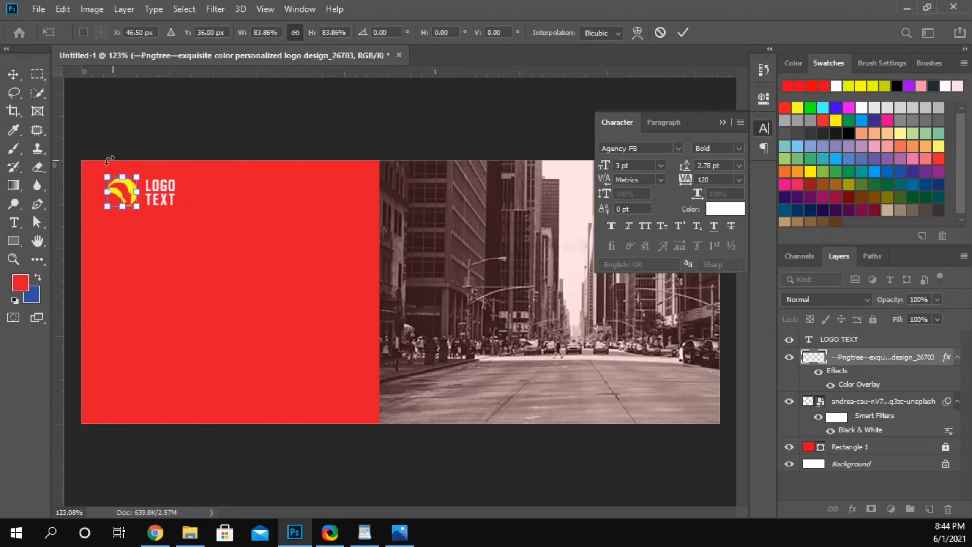
key("Return")
Step: Set the font size of the LOGO TEXT layer to 2.5 pt
scroll(127, 187, "up", 5)
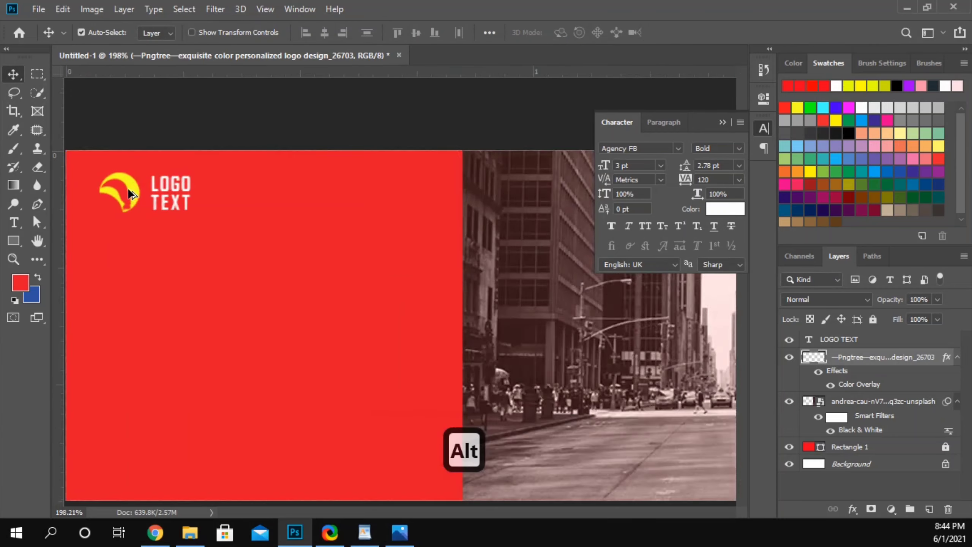
left_click(186, 186)
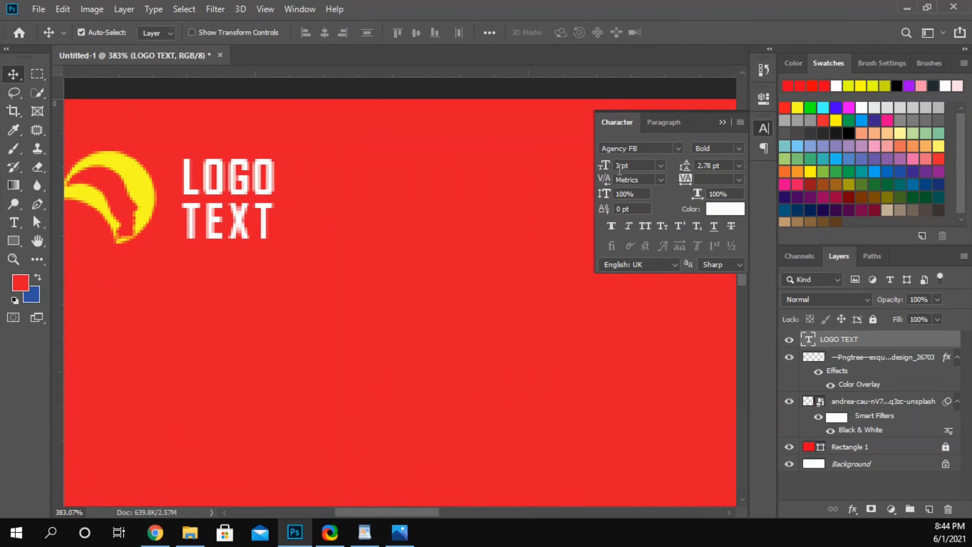
key("BackSpace")
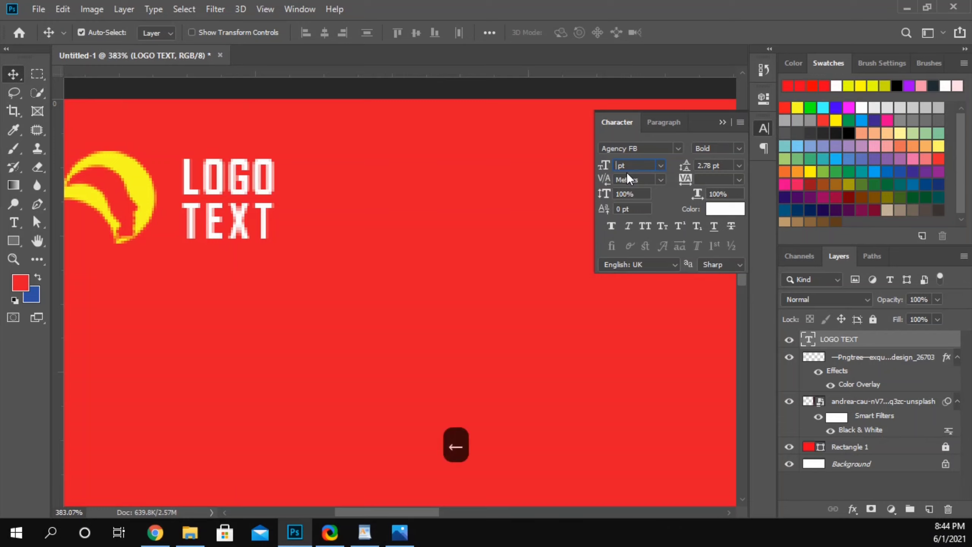
type("2.5")
key("Return")
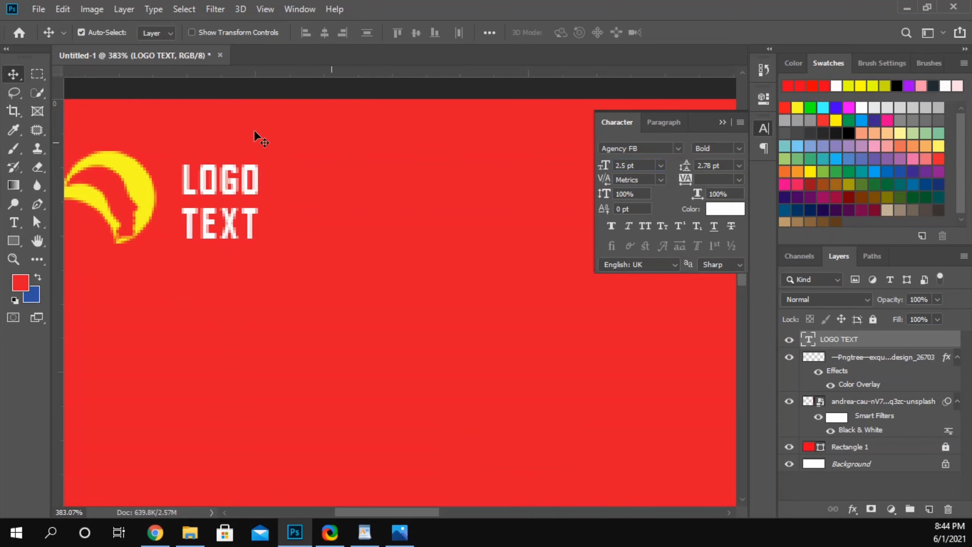
Step: Move LOGO TEXT leftwards and nudge it until it sits close beside the emblem
scroll(184, 199, "down", 5)
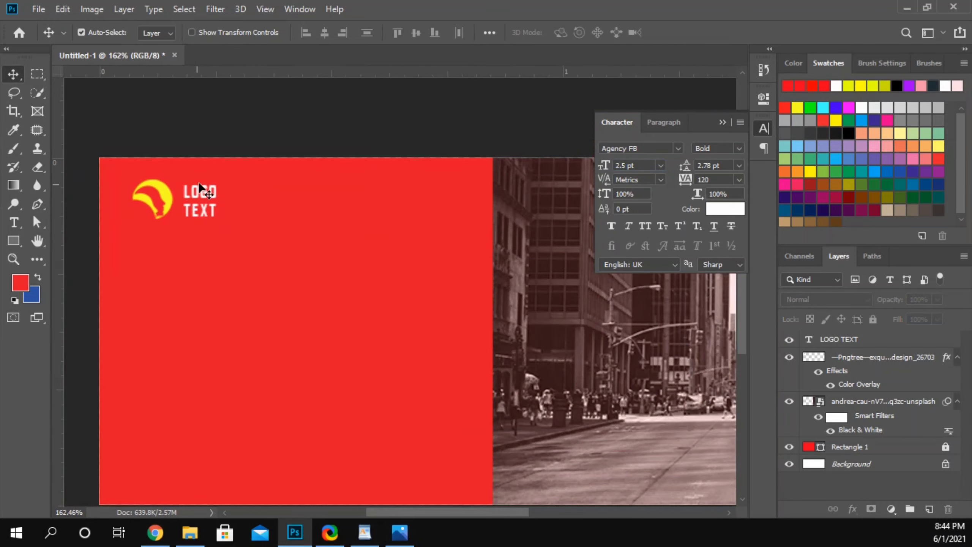
left_click_drag(193, 187, 179, 187)
key("shift+Right")
key("Left")
key("Left")
key("Left")
key("Left")
key("Left")
key("Left")
key("Left")
key("Right")
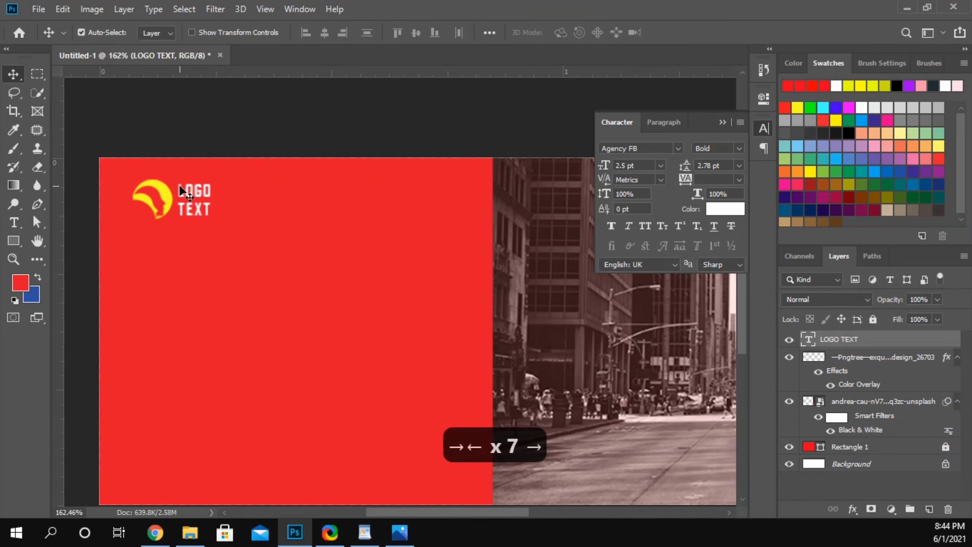
key("Right")
left_click(169, 113)
Step: Add a new text layer reading "Digital" in the red area below the logo
scroll(80, 216, "down", 1)
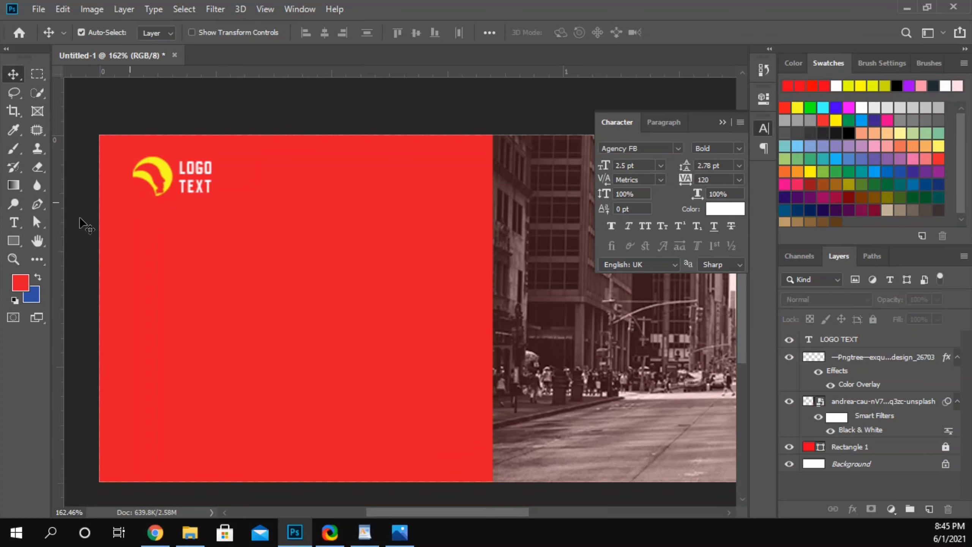
left_click(14, 222)
left_click(139, 245)
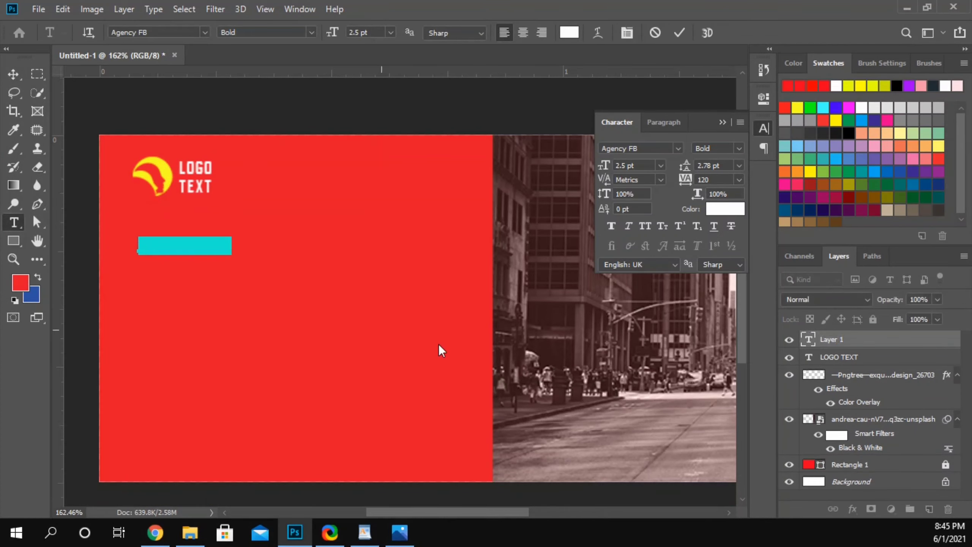
key("Caps_Lock")
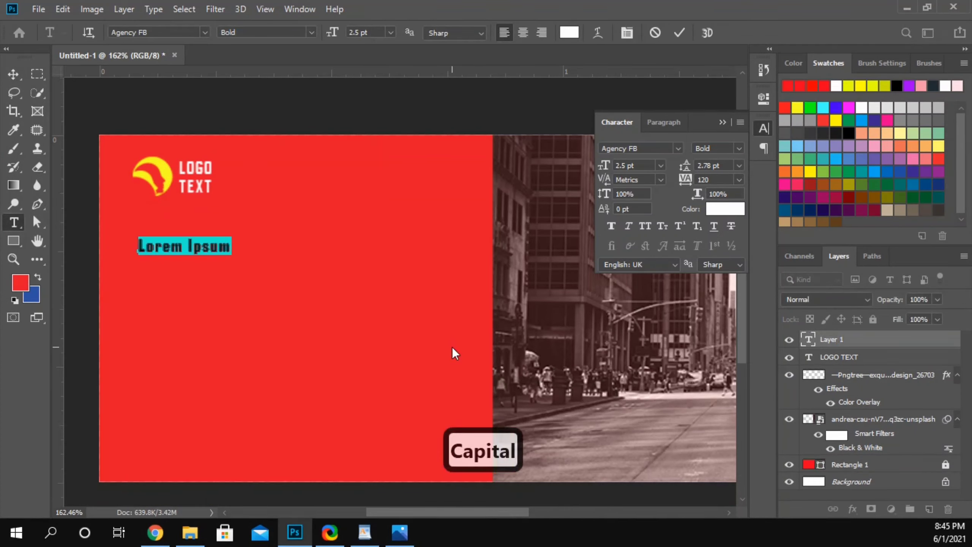
type("Digital")
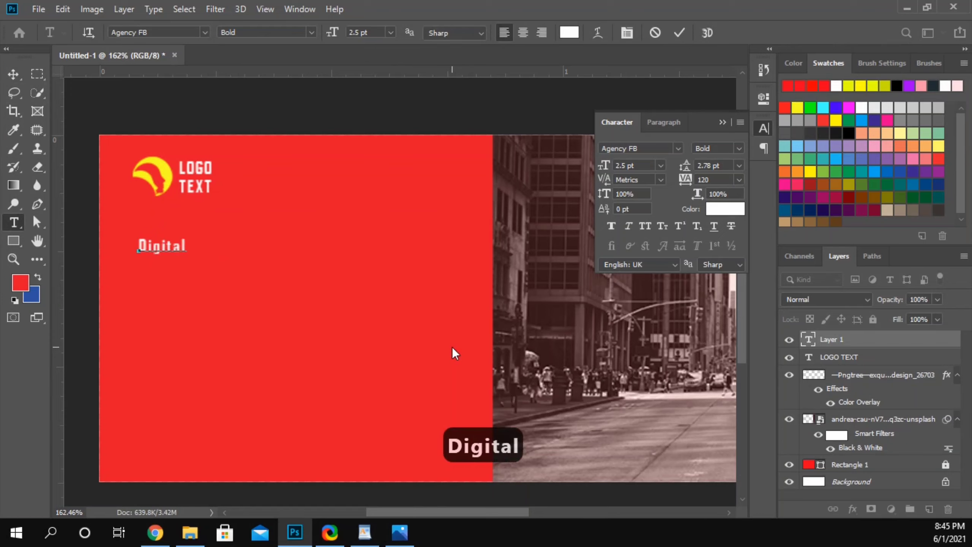
left_click(12, 75)
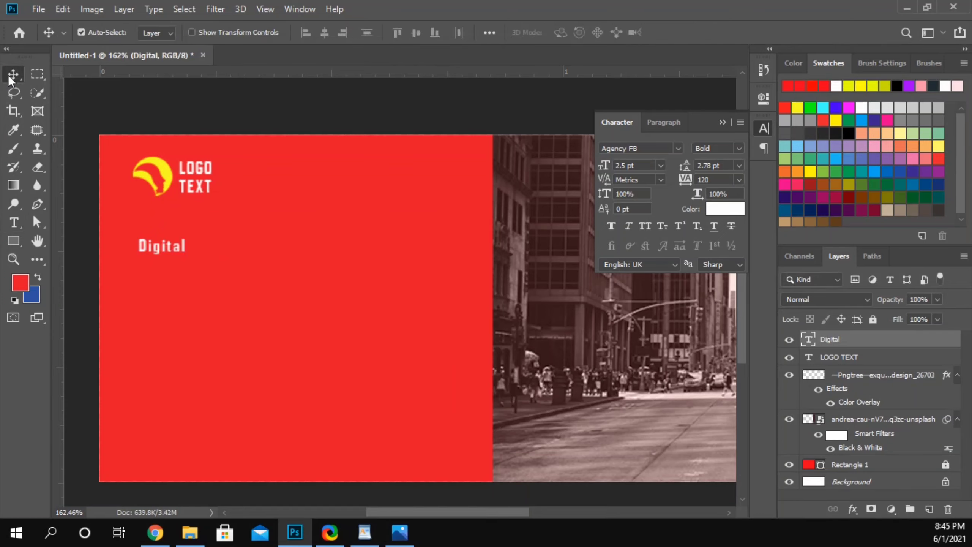
Step: Change the "Digital" text's font to Arial and enlarge it to 7 pt
left_click(677, 148)
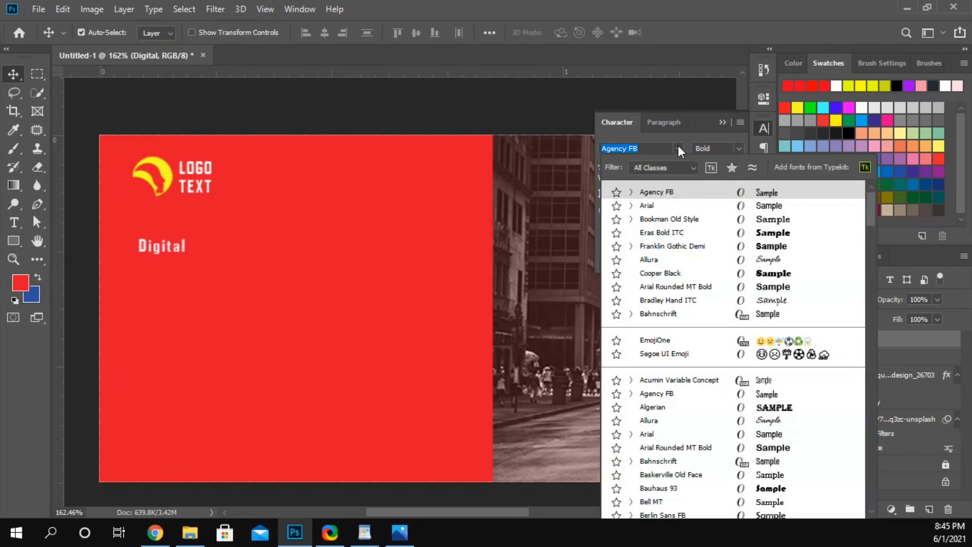
left_click(646, 206)
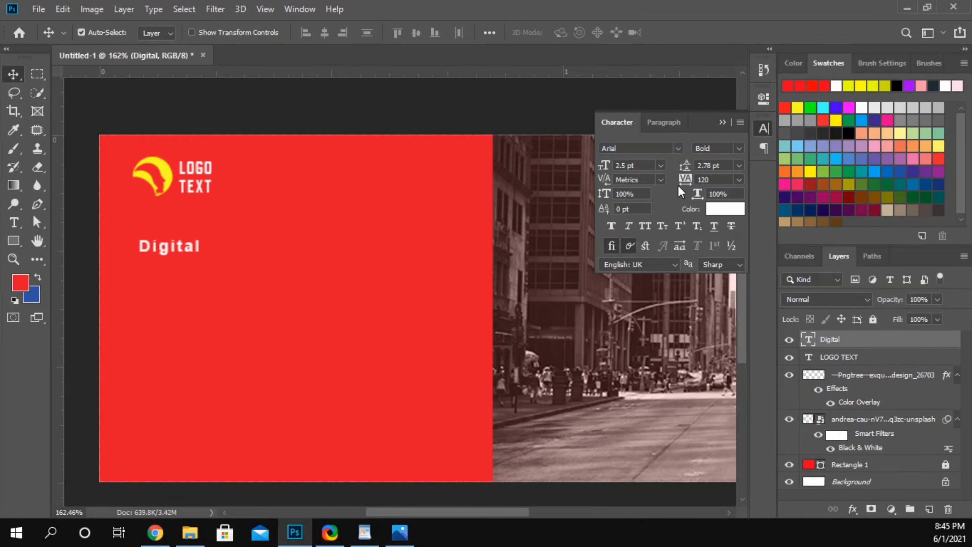
left_click(627, 165)
scroll(628, 165, "up", 5)
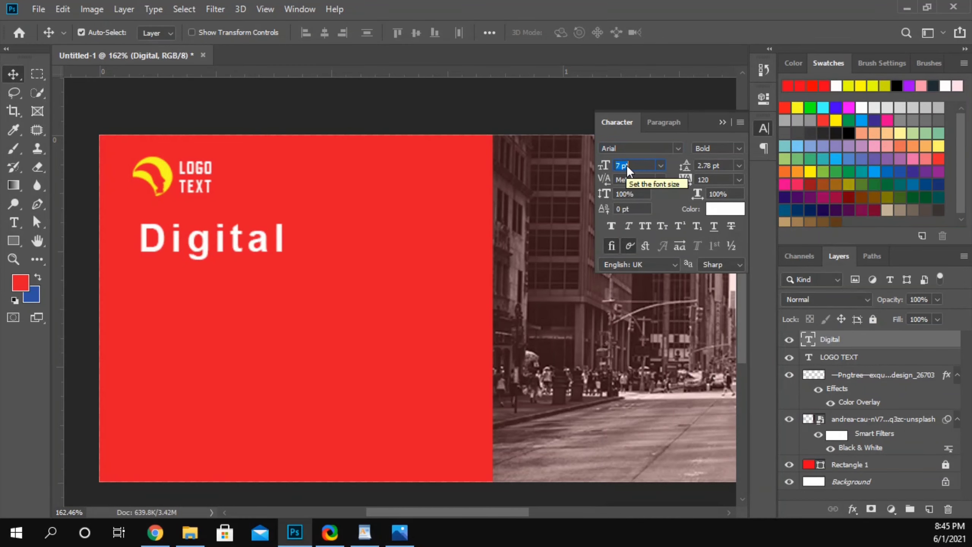
Step: Set the tracking of the "Digital" text to 20 and align its left edge with the emblem above
left_click(706, 179)
scroll(712, 179, "down", 4)
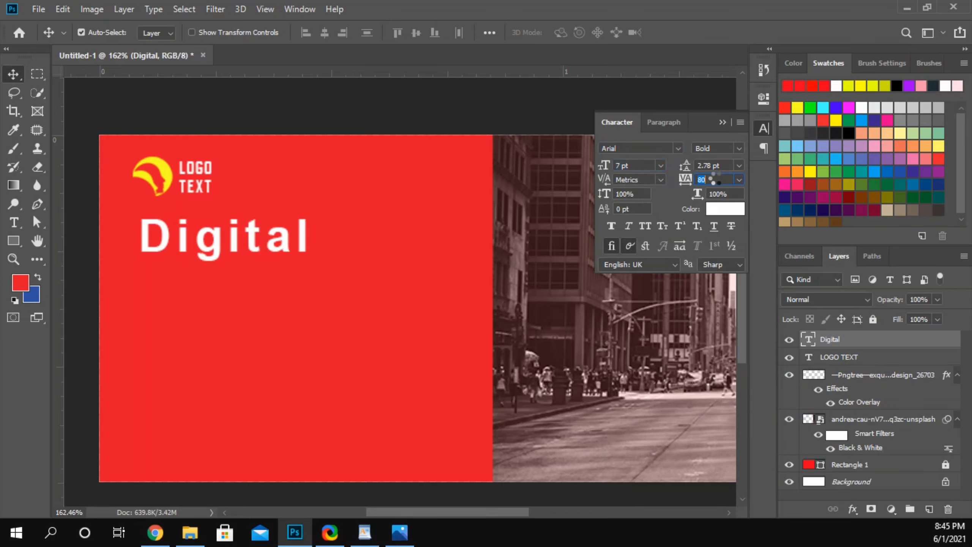
scroll(717, 179, "up", 4)
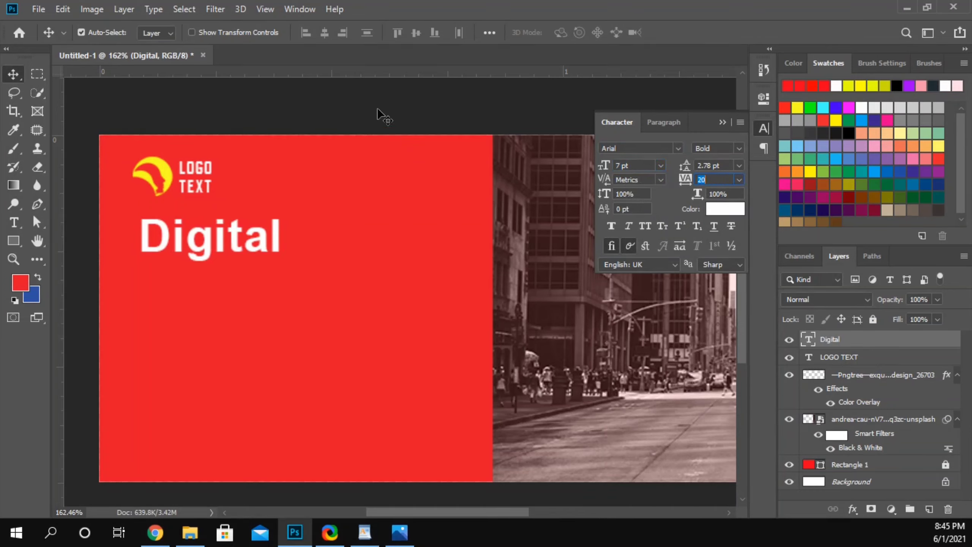
left_click_drag(219, 245, 213, 245)
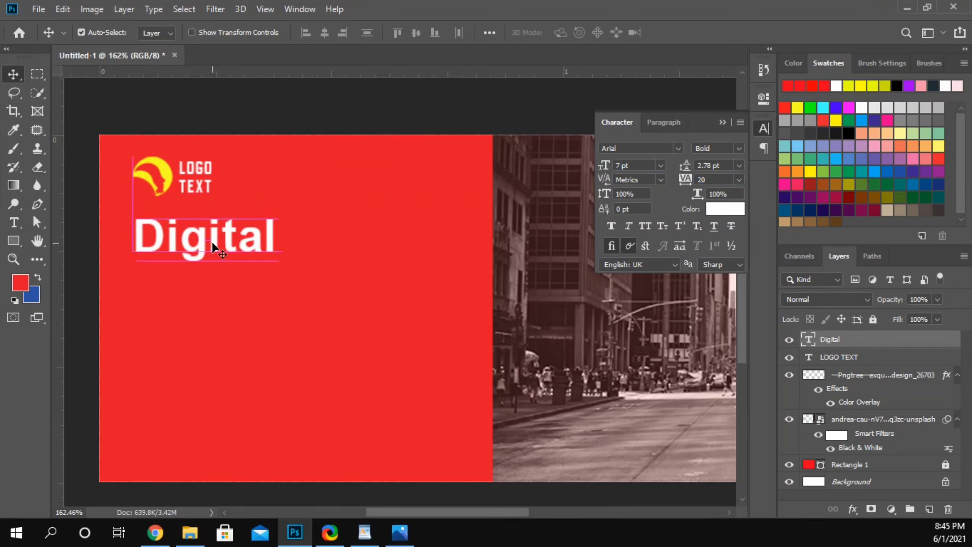
Step: Duplicate the "Digital" text twice in a column below it and change the middle copy to "Marketing"
left_click_drag(155, 229, 162, 331)
double_click(195, 288)
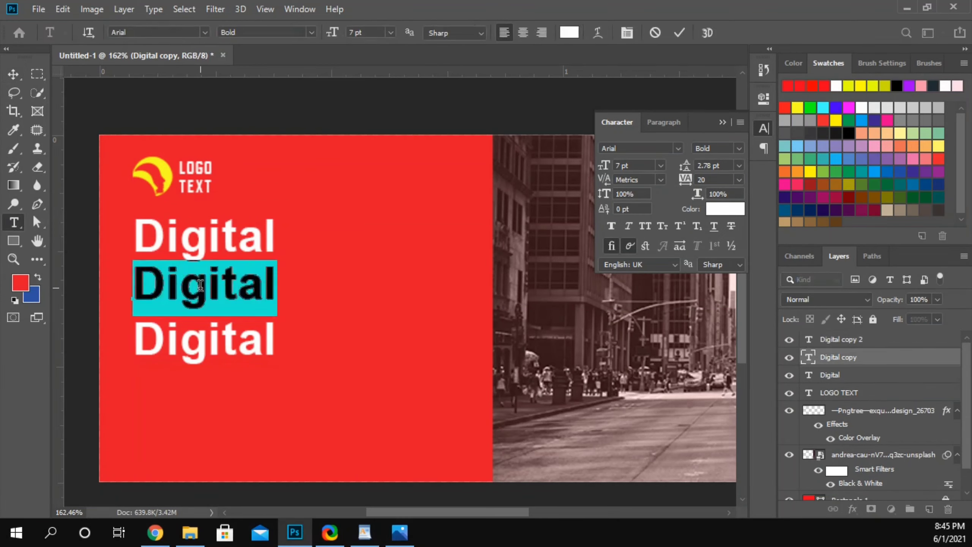
left_click(200, 285)
type("Marketing")
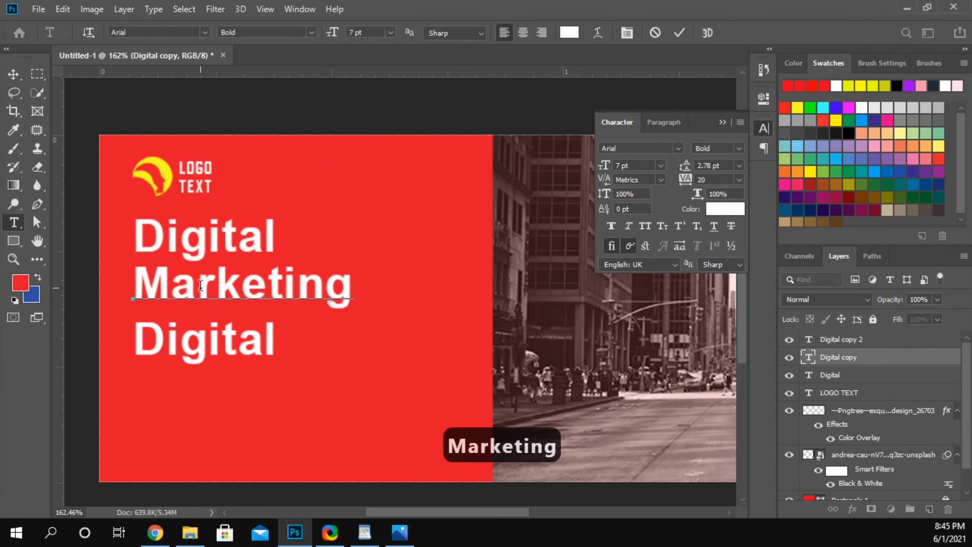
left_click(13, 74)
Step: Change the text color of "Marketing" to yellow ffff00
left_click(725, 209)
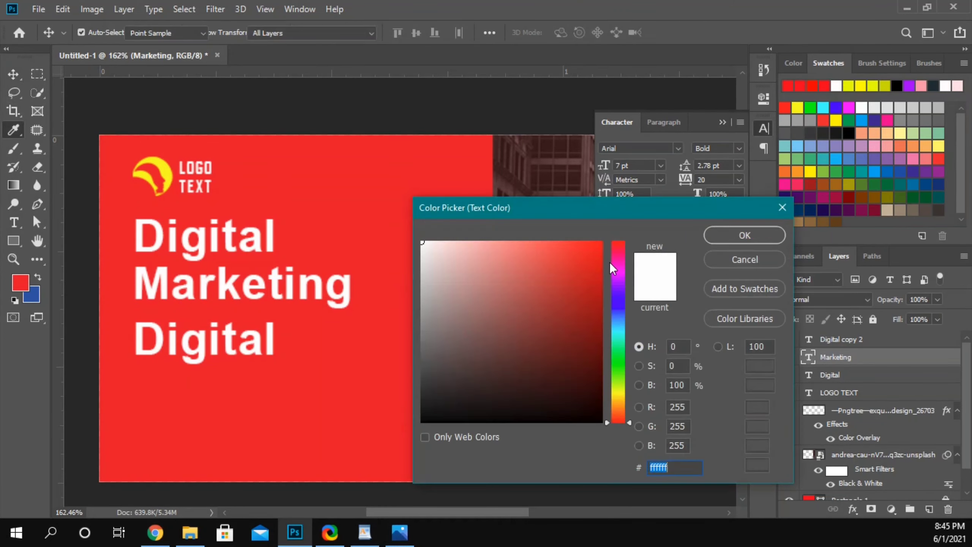
left_click(862, 82)
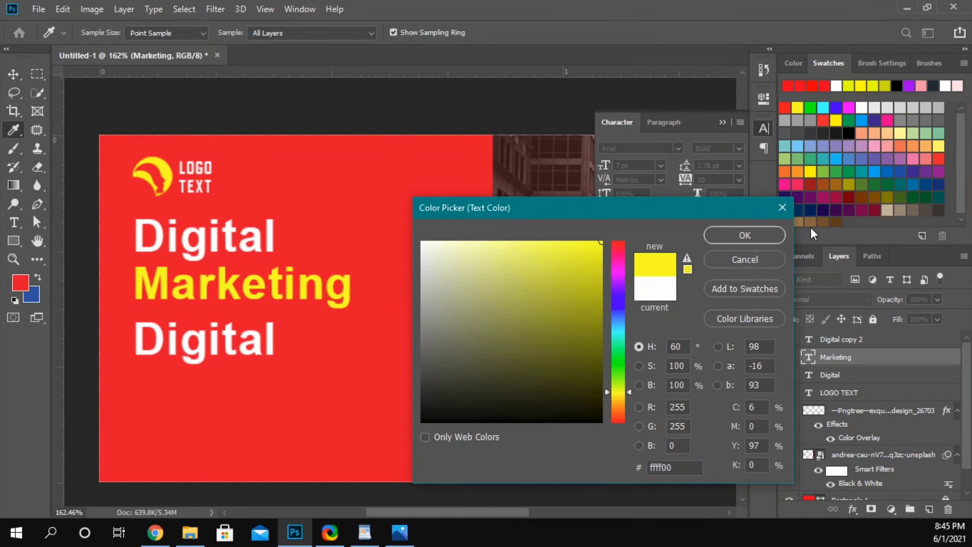
left_click(744, 235)
left_click(246, 281)
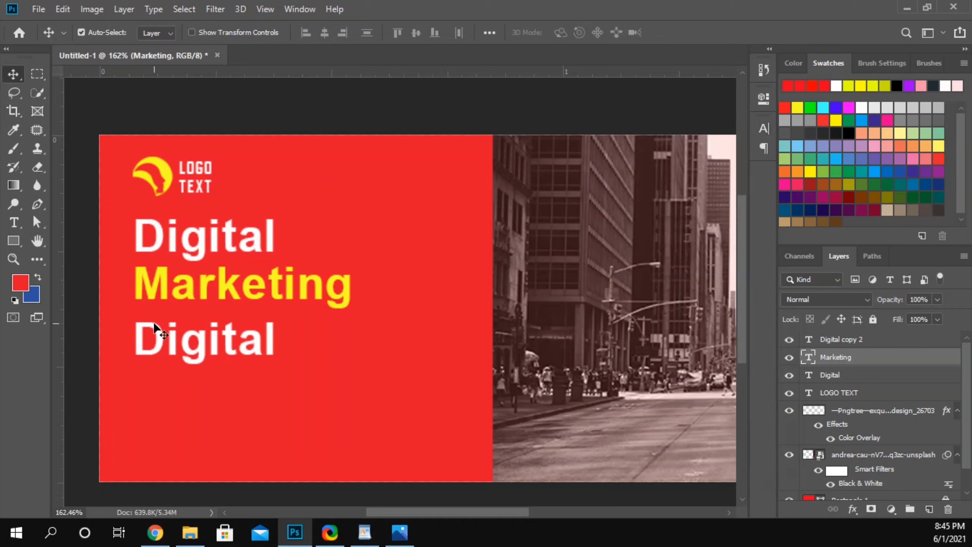
Step: Change the lowest "Digital" copy to "Agency" and move it up closer beneath "Marketing"
double_click(173, 347)
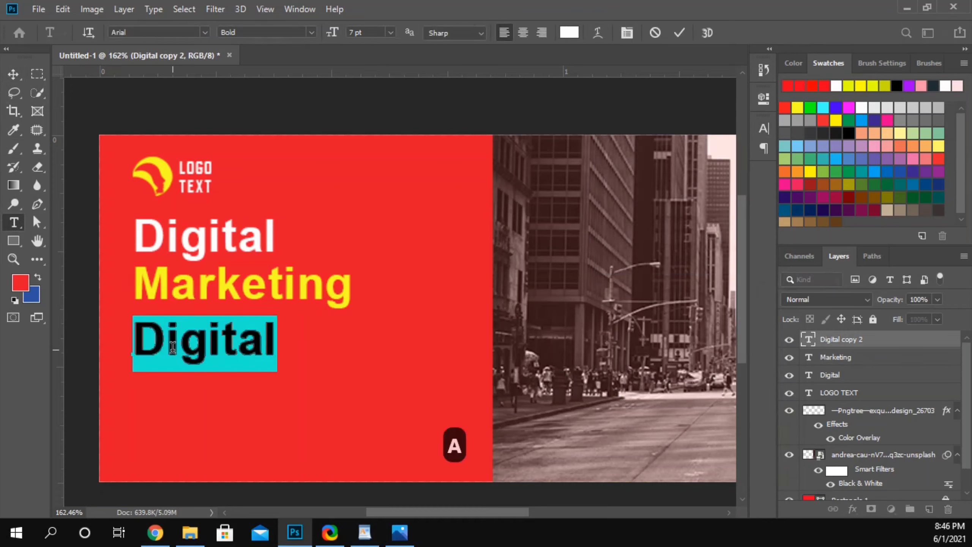
type("Agency")
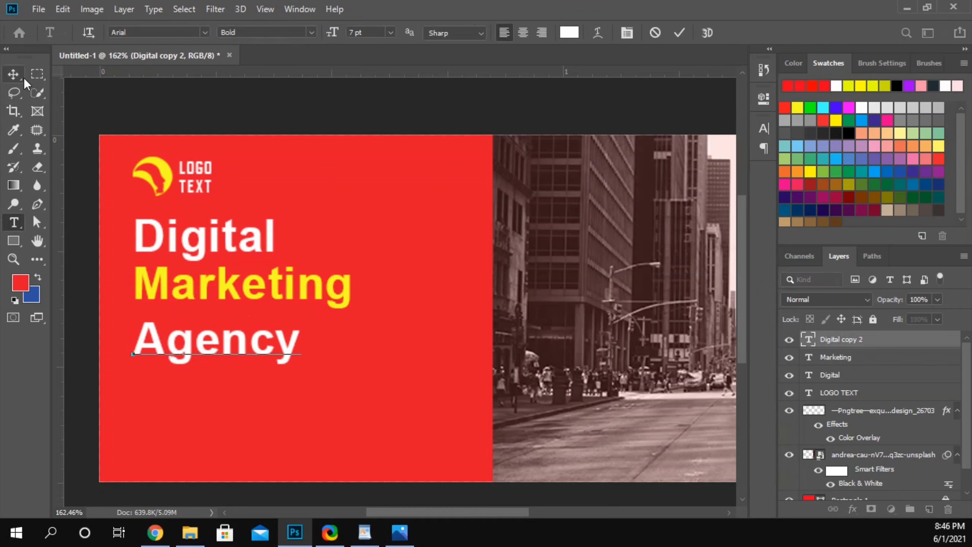
left_click(14, 75)
left_click_drag(224, 346, 216, 304)
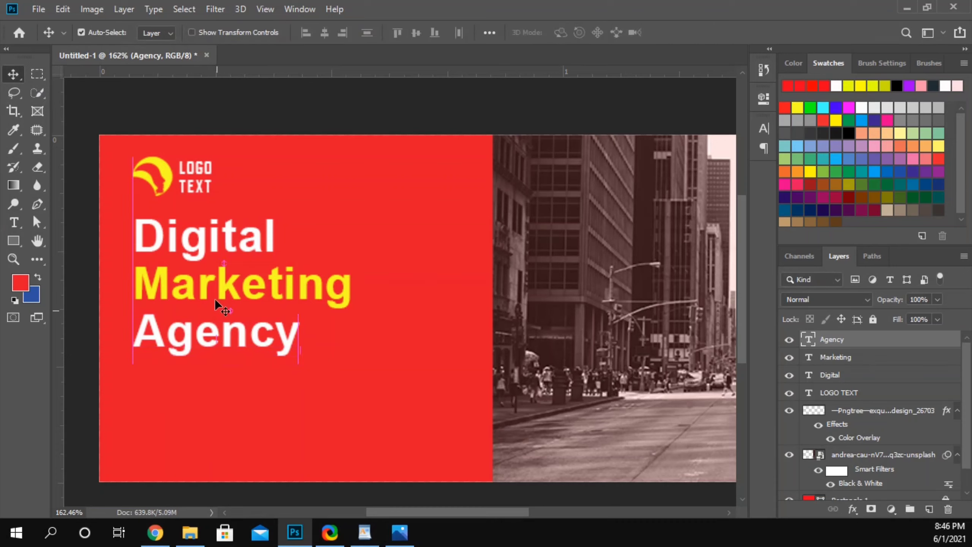
Step: Select the Digital, Marketing and Agency layers together and set their font size to 5.5 pt
left_click(228, 282, "shift")
left_click(222, 241, "shift")
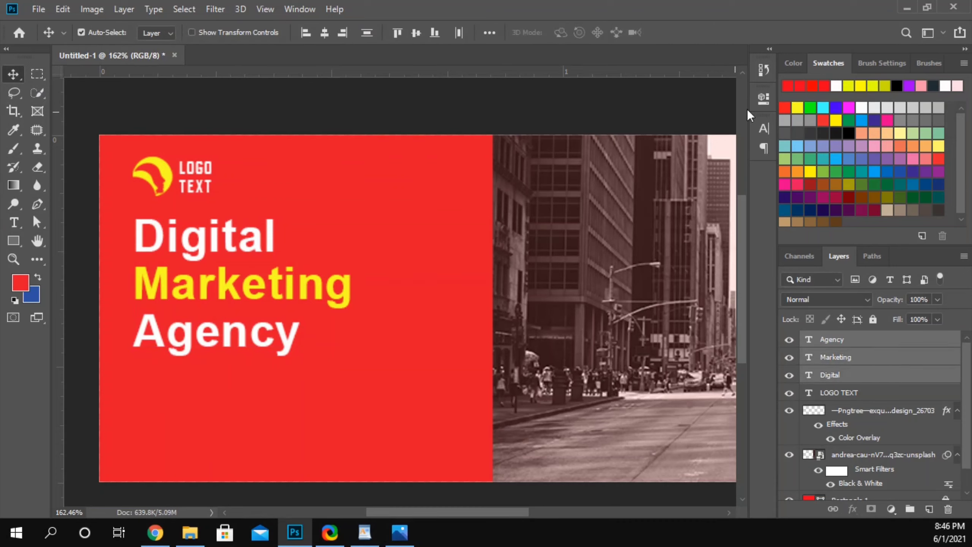
left_click(763, 129)
scroll(634, 166, "down", 3)
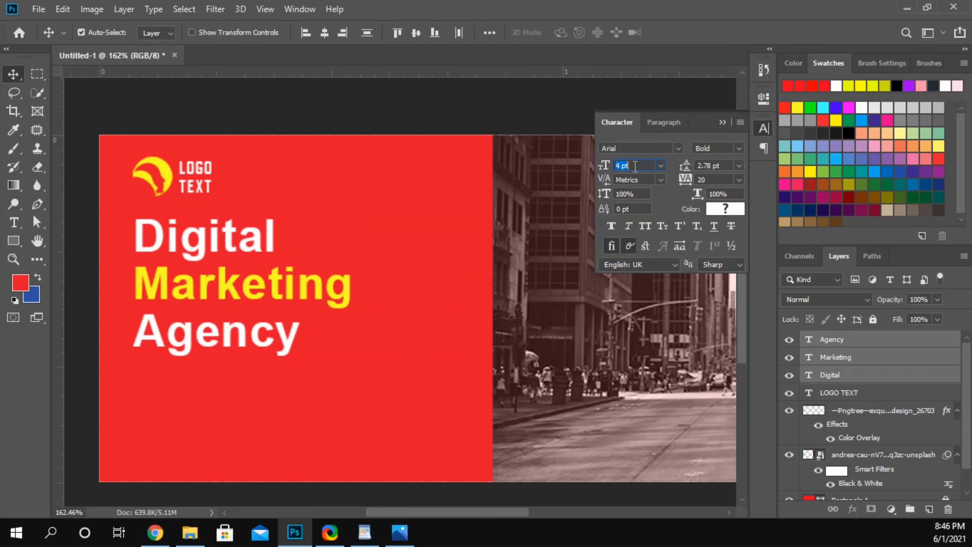
scroll(635, 166, "up", 1)
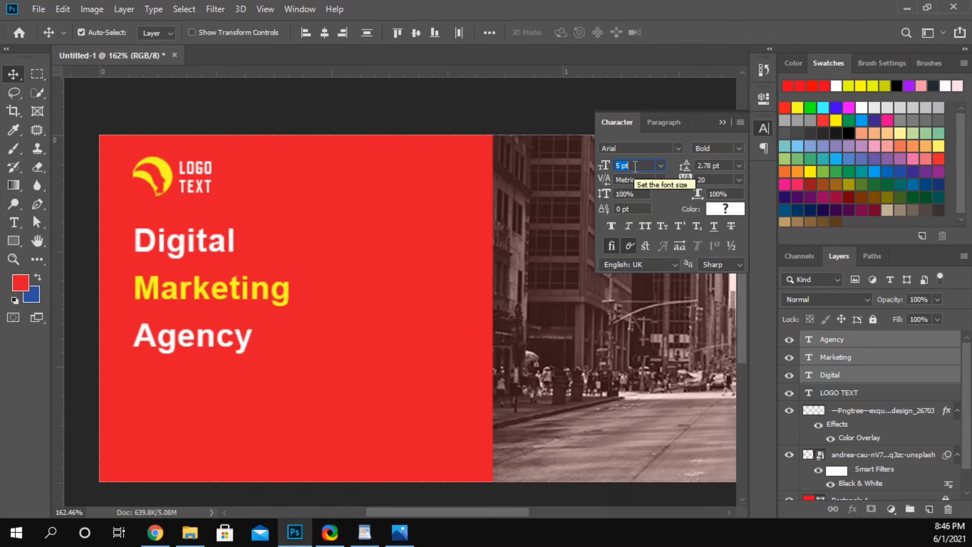
scroll(635, 166, "up", 1)
key("BackSpace")
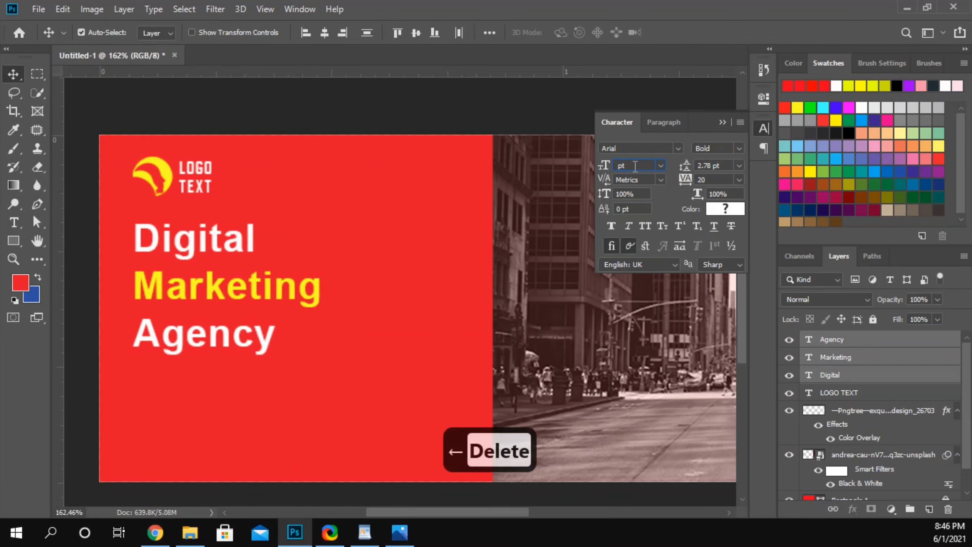
type("5.5")
key("Return")
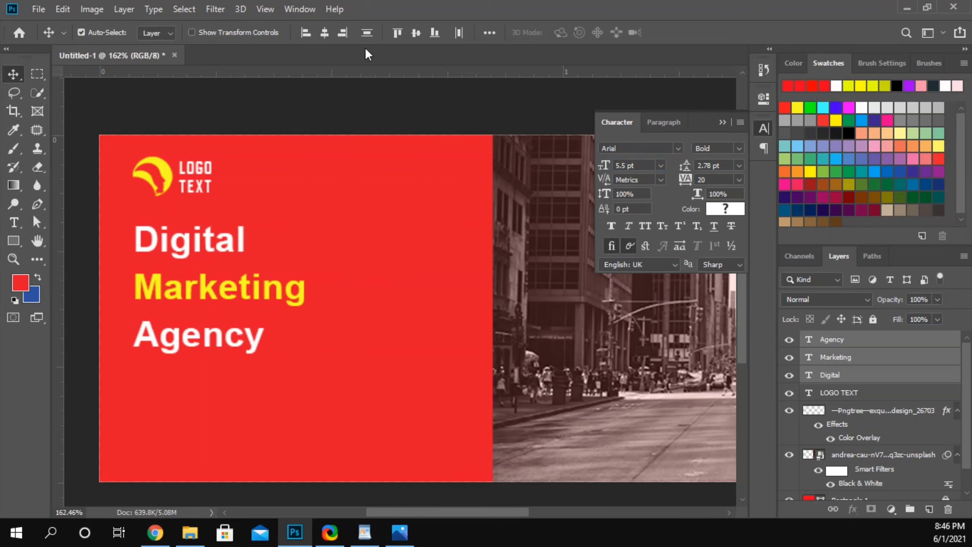
Step: Move "Agency" up close to "Marketing" and distribute the three headline lines evenly in the vertical direction
left_click(139, 352)
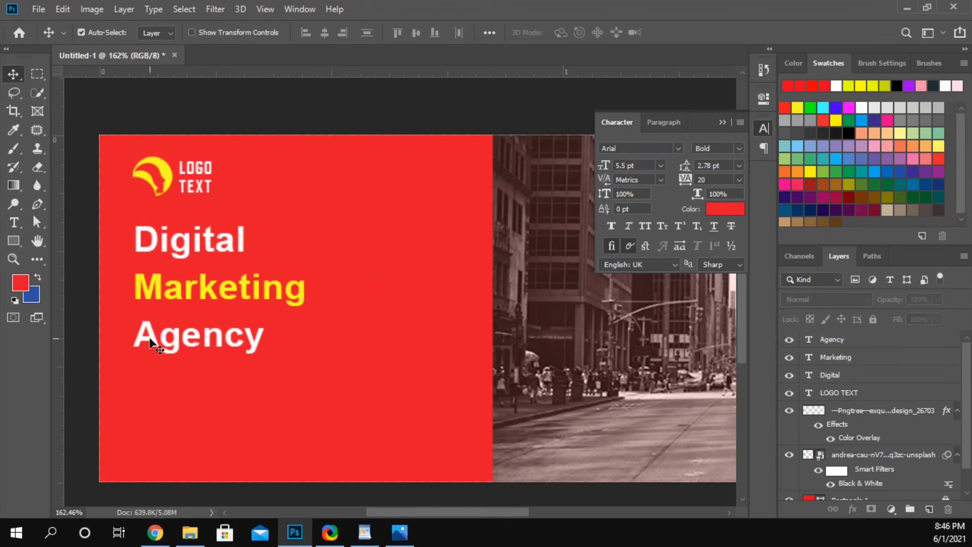
left_click_drag(139, 352, 141, 334)
left_click(156, 291, "shift")
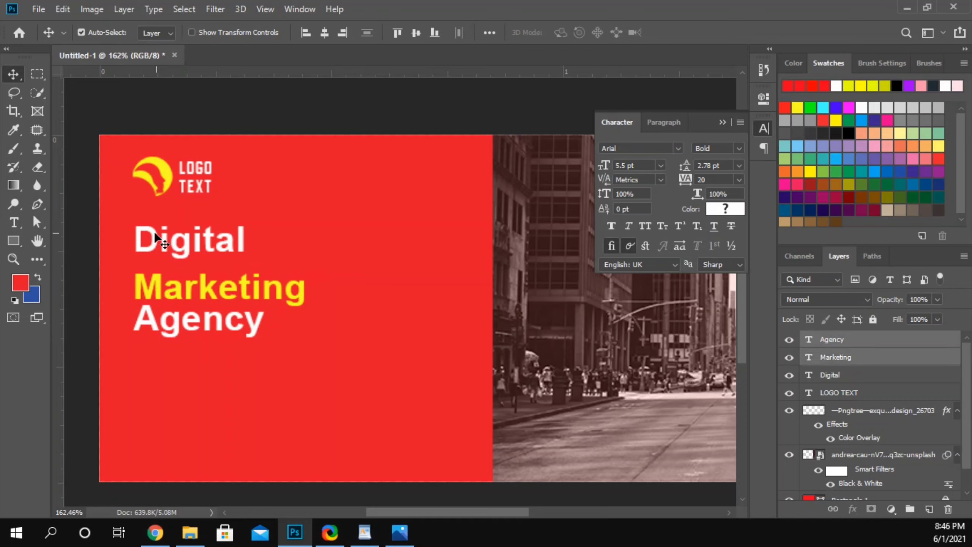
left_click(162, 239, "shift")
left_click(367, 33)
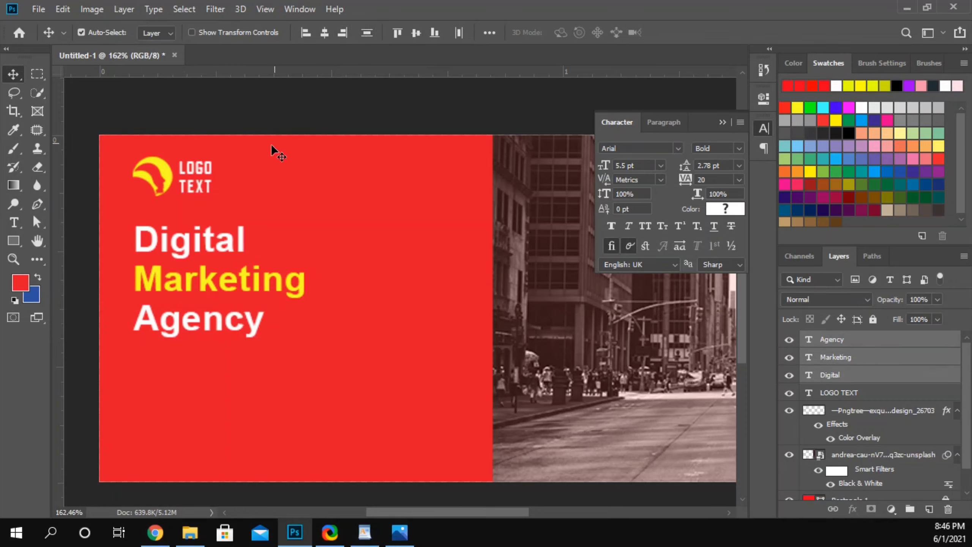
Step: Raise "Agency" slightly more and distribute the three headline lines vertically again for tighter spacing
left_click(134, 306)
left_click_drag(151, 319, 150, 313)
left_click(163, 273, "shift")
left_click(167, 247, "shift")
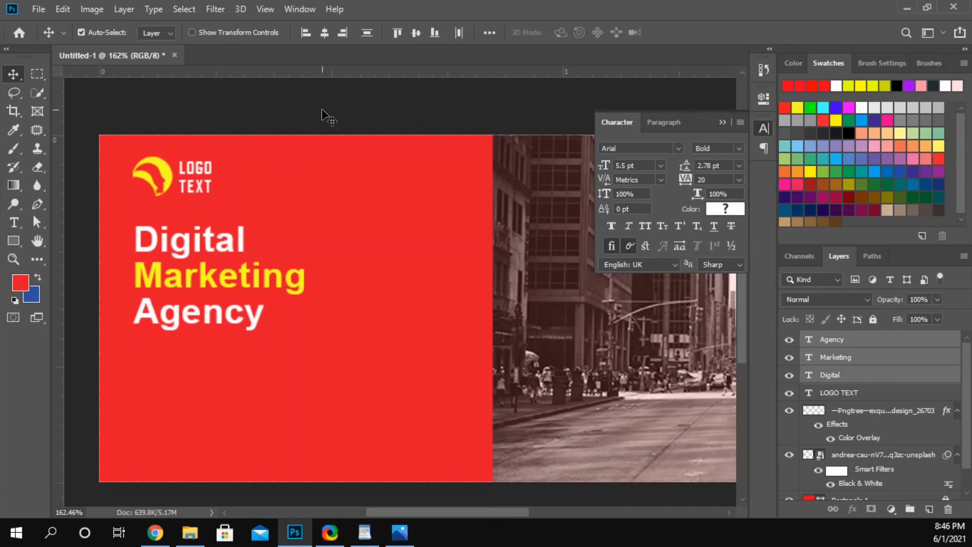
Step: Select all three headline lines and shift them up together, closer to the logo
left_click(108, 281)
left_click_drag(69, 229, 188, 328)
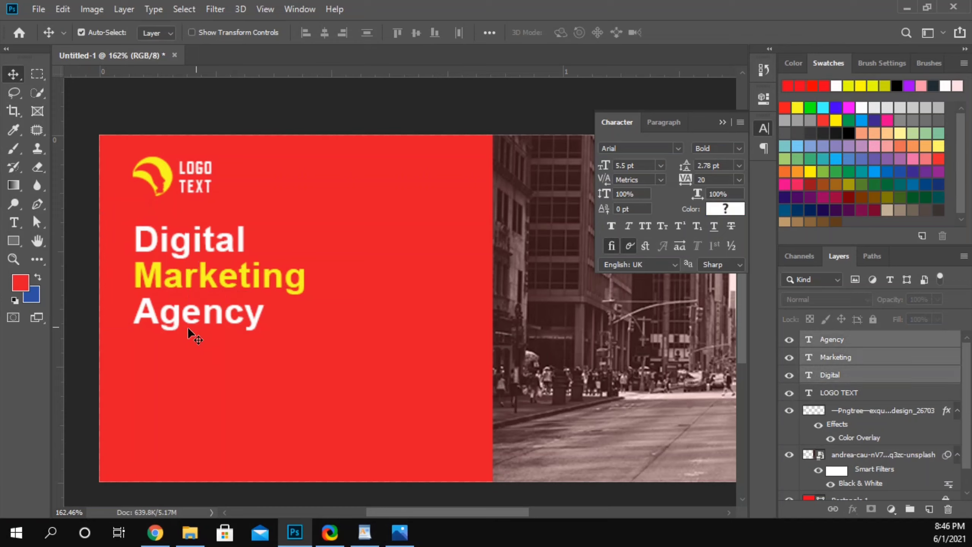
key("shift+Up")
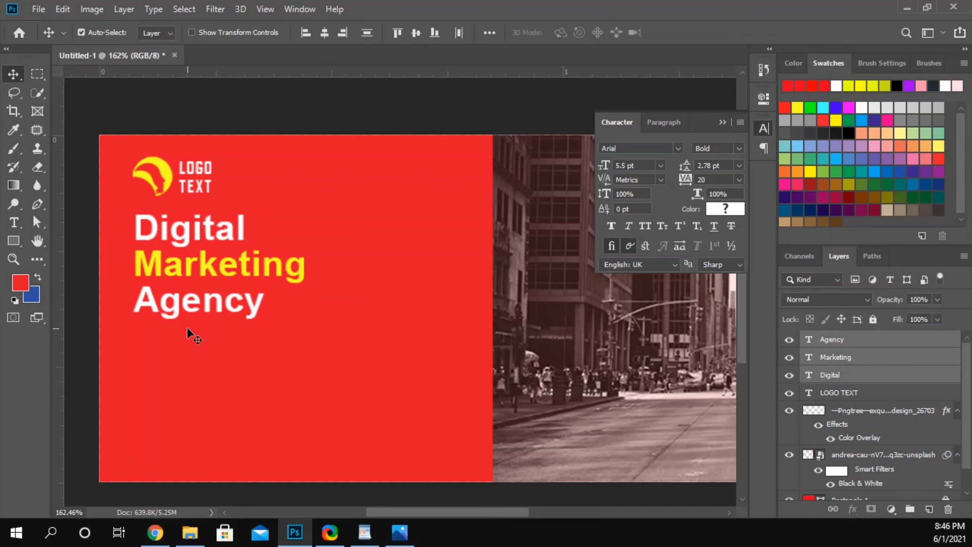
Step: Reselect the three headline lines and set their font size to 6 pt
left_click(82, 280)
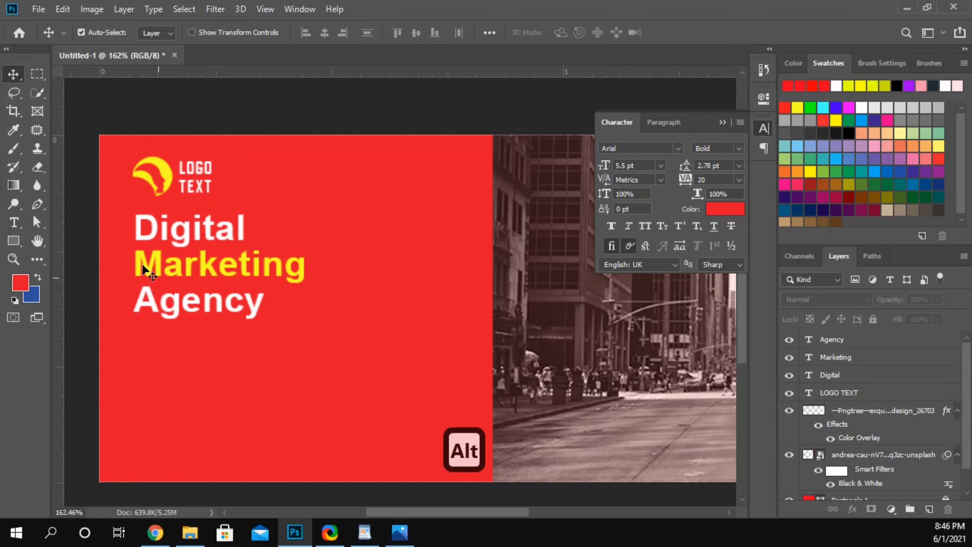
left_click_drag(87, 218, 202, 318)
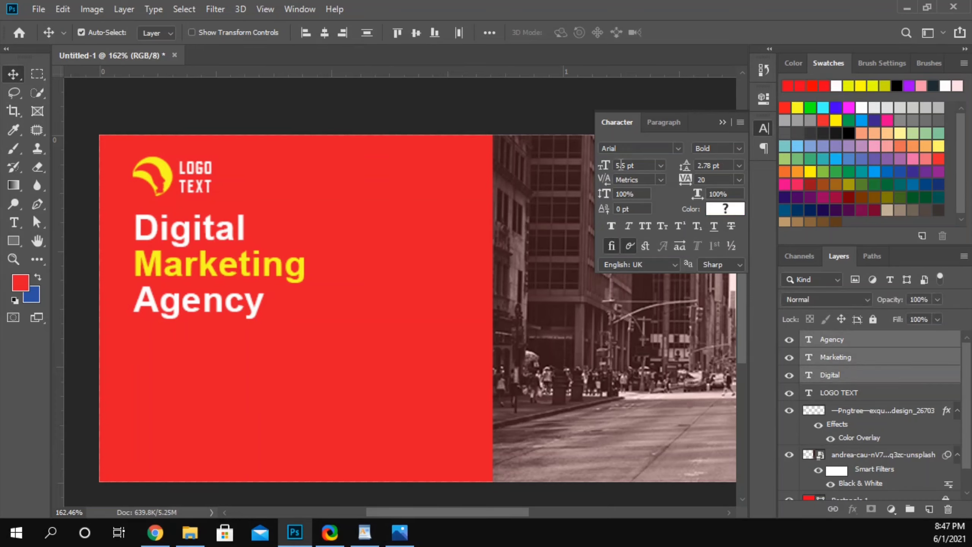
key("Up")
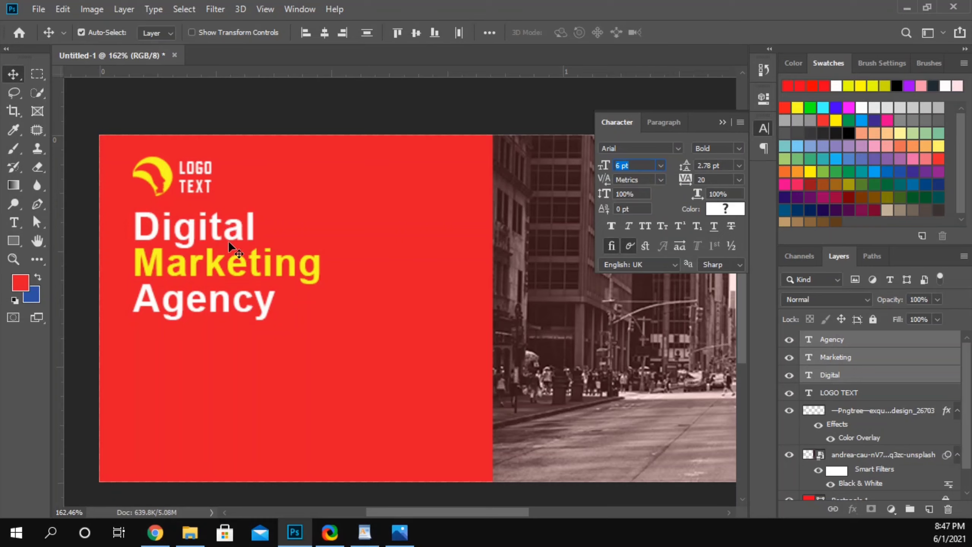
Step: Nudge only the "Agency" line down to widen the gap below "Marketing"
left_click_drag(95, 270, 151, 325)
key("Down")
key("Down")
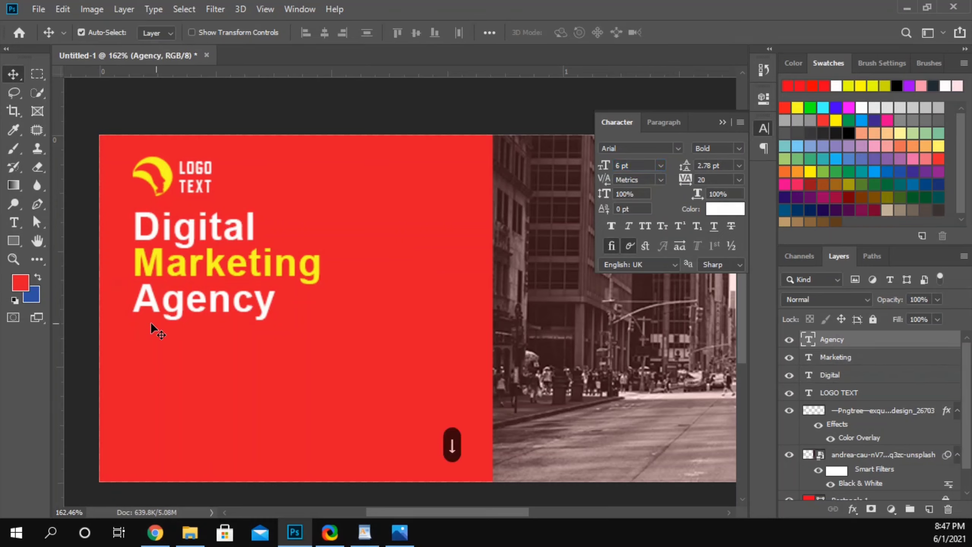
key("Down")
key("Down")
key("Down")
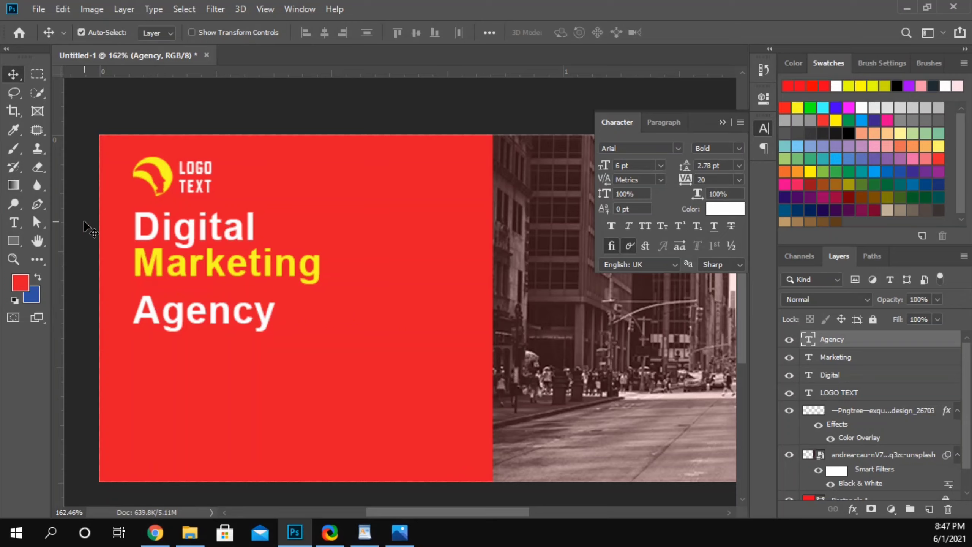
Step: Distribute the three headline lines evenly in the vertical direction and shift the whole group down from the logo
left_click_drag(82, 220, 214, 312)
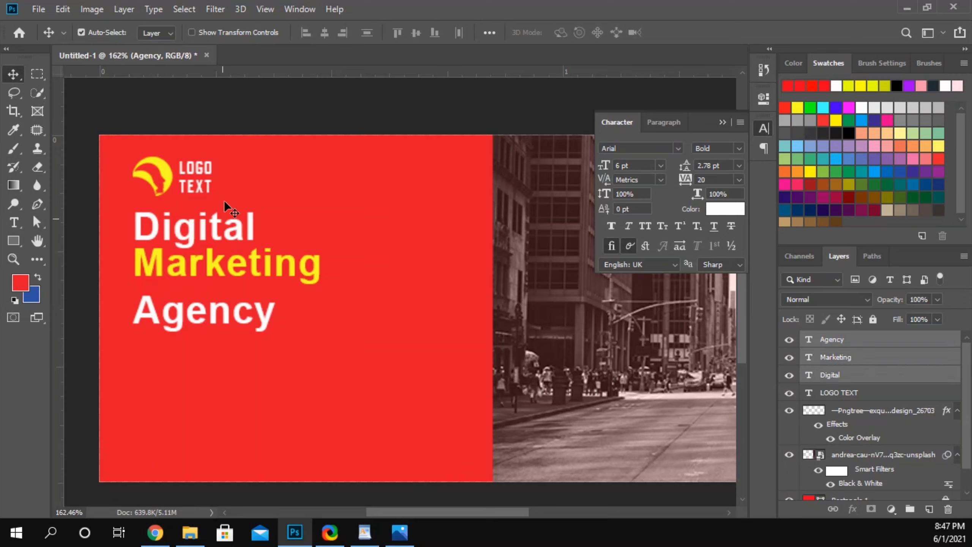
left_click(367, 34)
key("shift+Down")
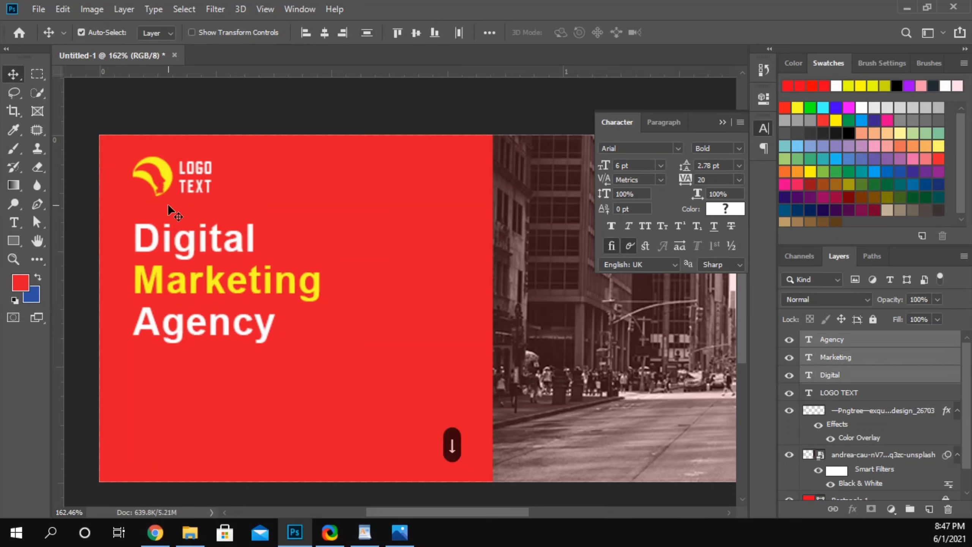
key("Up")
Step: Select the emblem and LOGO TEXT together and nudge them slightly right and down toward the headline
left_click_drag(201, 186, 220, 190)
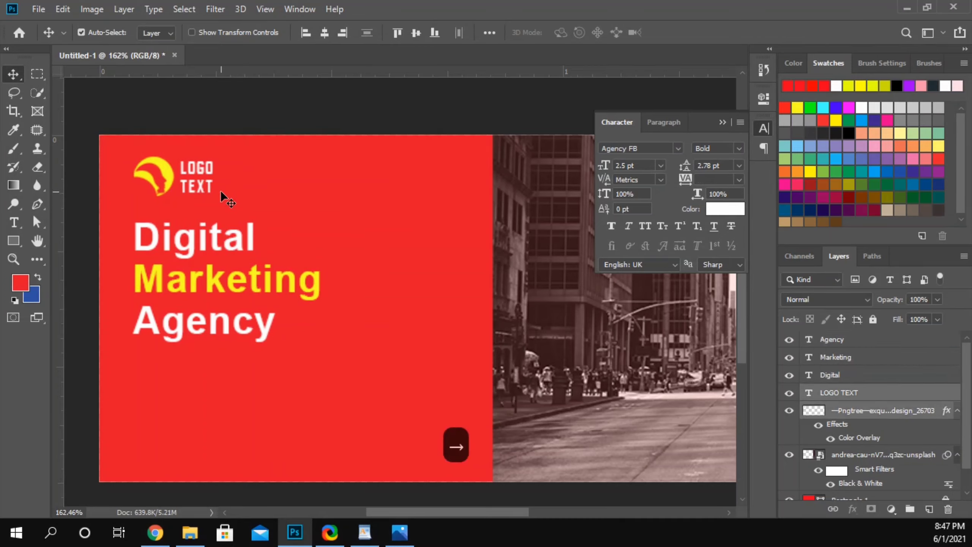
key("Down")
key("Down")
key("Down")
key("Down")
key("Down")
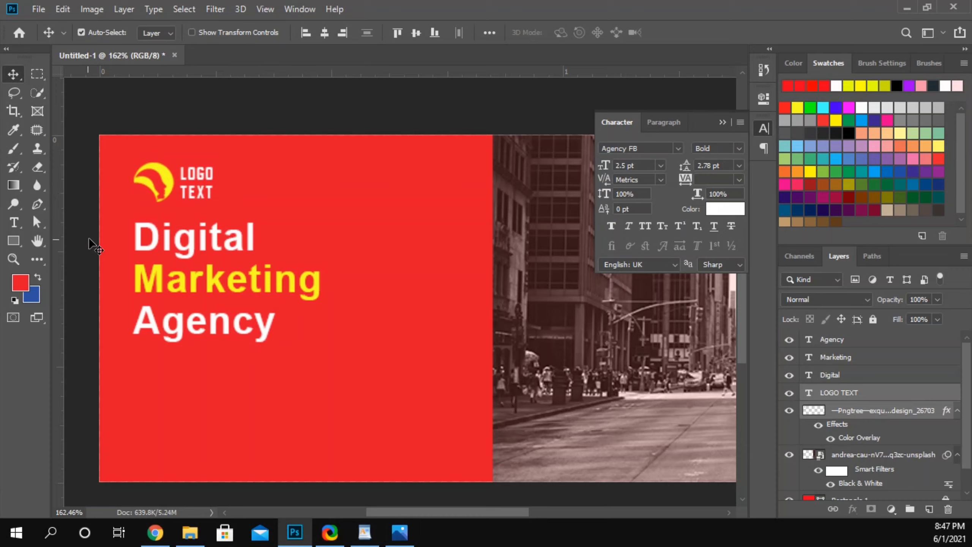
Step: Select the three headline lines and fine-tune their shared vertical position just below the logo
left_click_drag(90, 239, 174, 341)
key("shift+Down")
key("shift+Down")
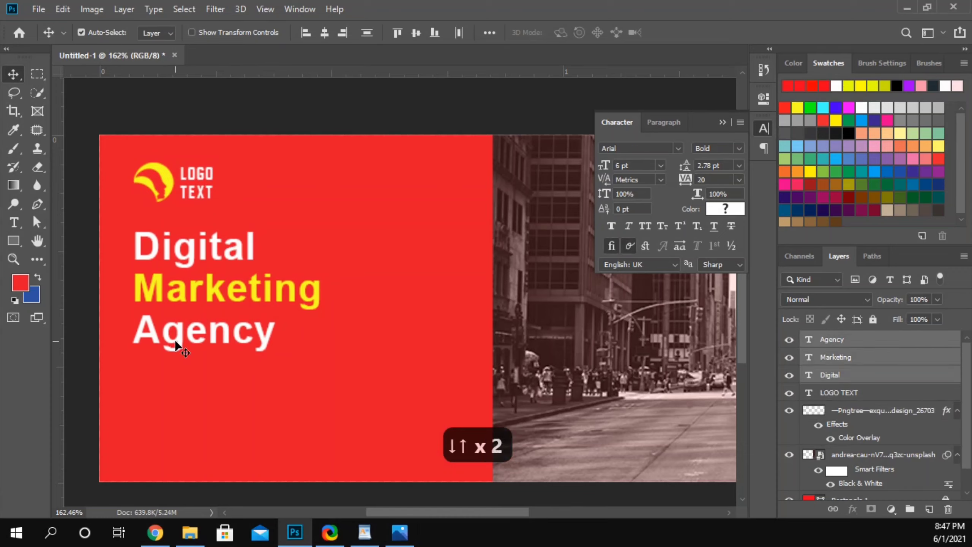
key("Up")
key("Up")
key("Up")
key("Up")
key("Up")
key("Up")
key("Up")
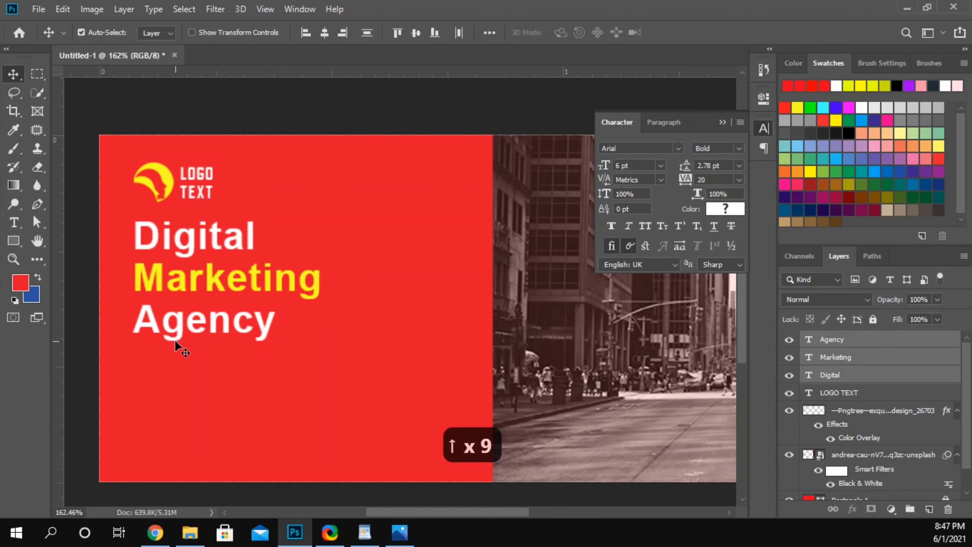
left_click(210, 104)
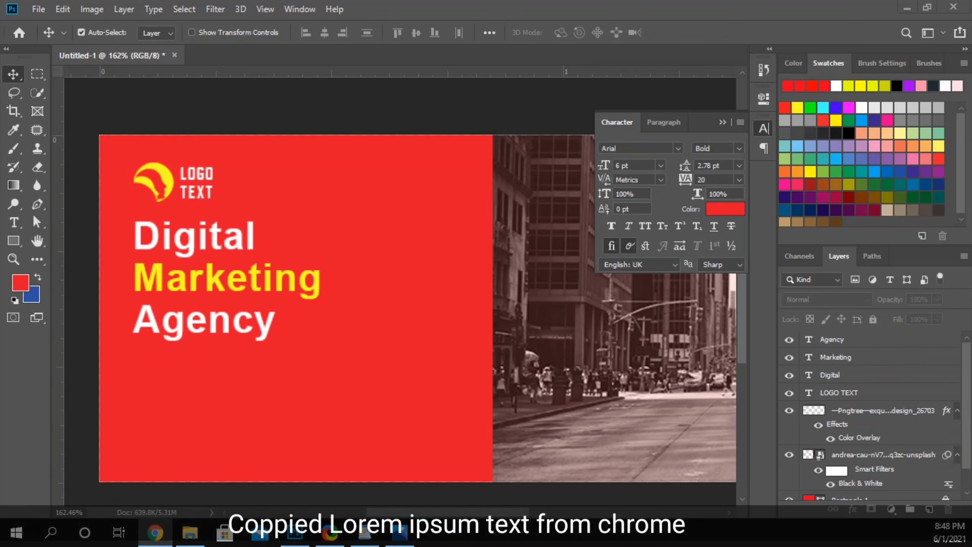
Step: Copy the Lorem Ipsum sentence and start a text layer below "Agency" with a font size of 2 pt
key("ctrl+c")
left_click(83, 282)
left_click(14, 222)
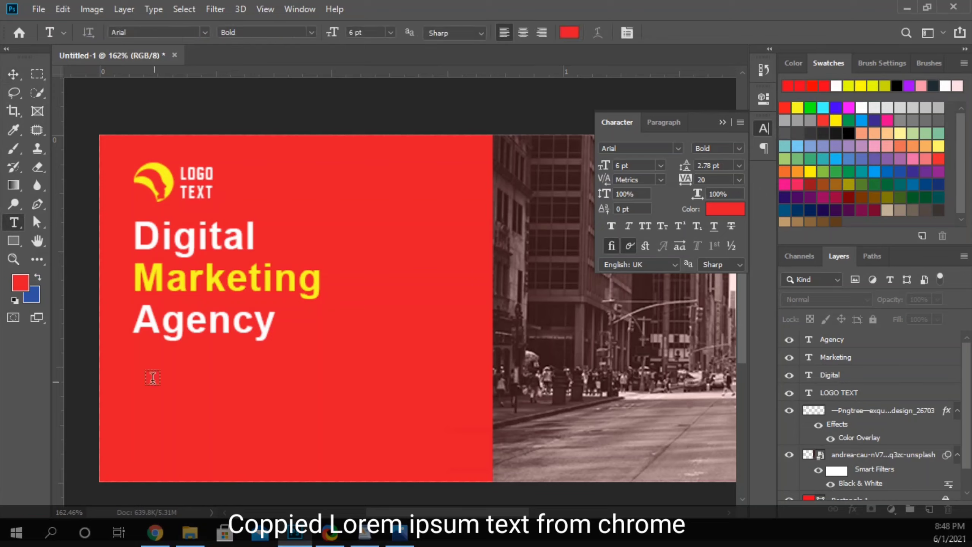
left_click(137, 371)
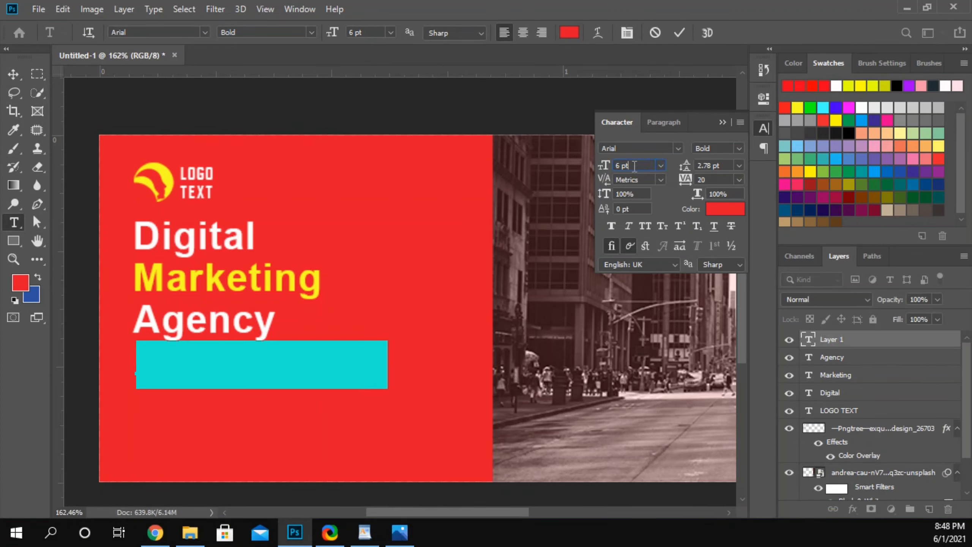
key("Down")
key("Down")
key("Down")
key("Down")
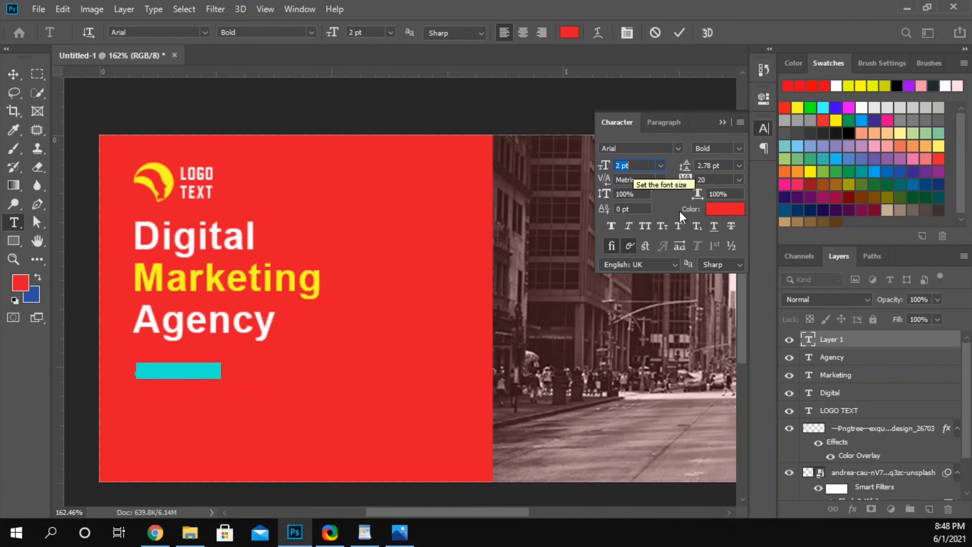
Step: Set the placeholder text to white Arial Regular with tracking 0
left_click(725, 208)
left_click_drag(563, 283, 386, 234)
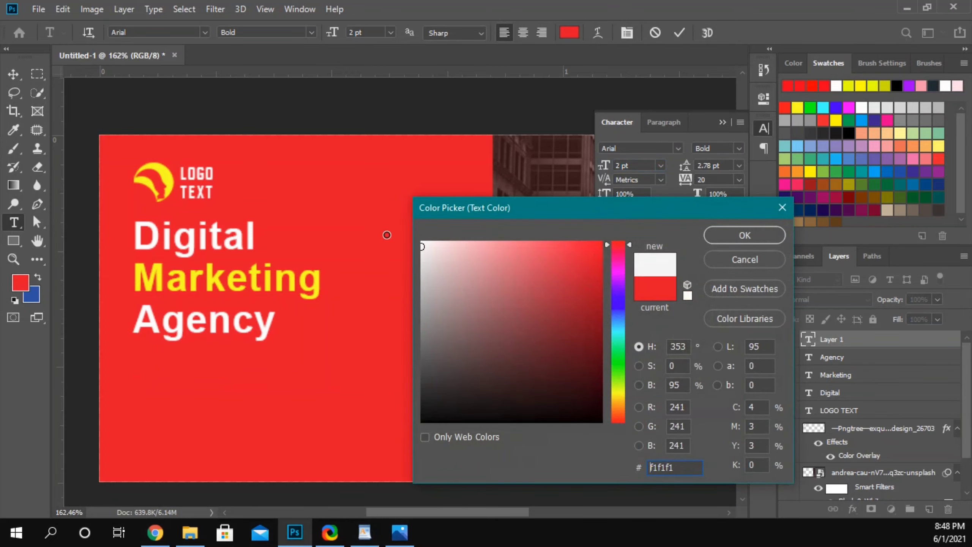
left_click(744, 234)
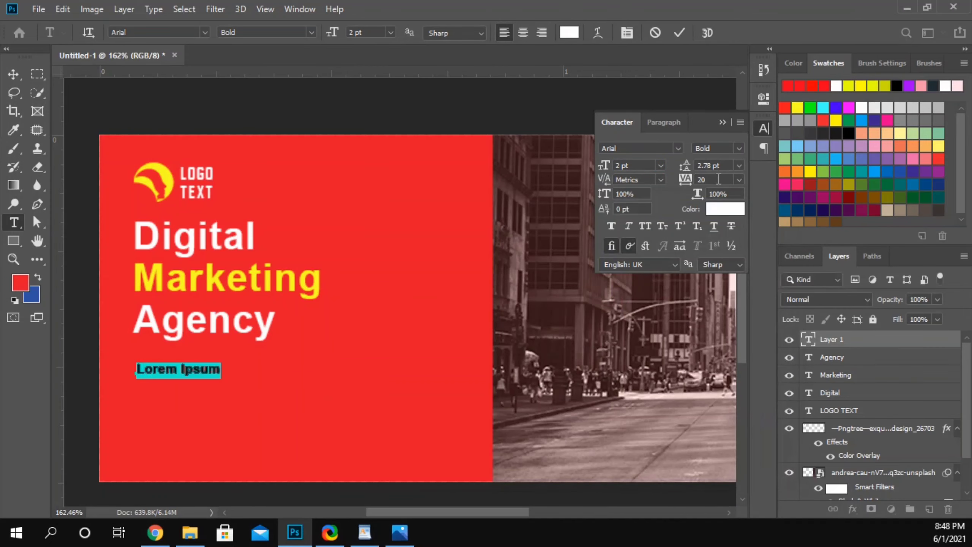
key("Return")
left_click(738, 153)
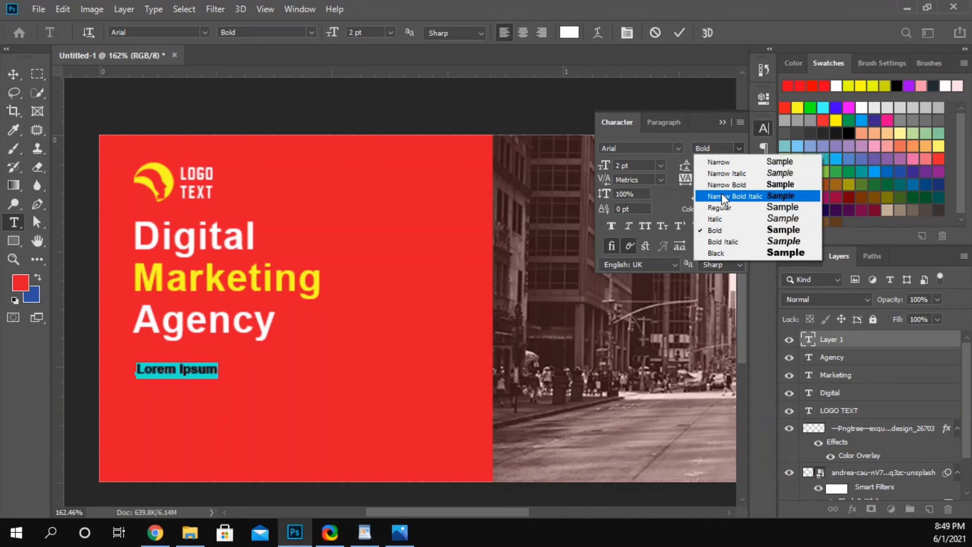
left_click(718, 209)
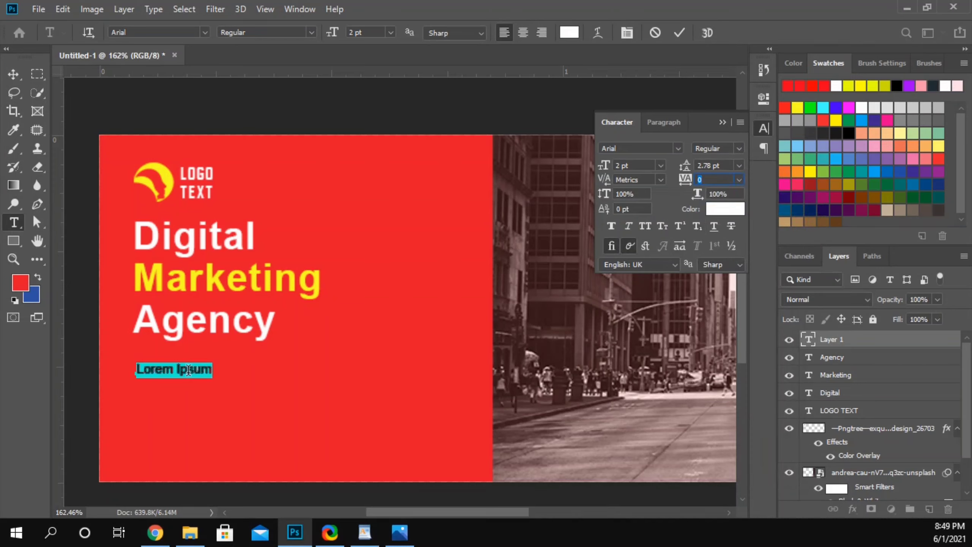
key("Return")
Step: Replace the placeholder with the copied Lorem Ipsum sentence and align it with the headline's left edge
key("ctrl+v")
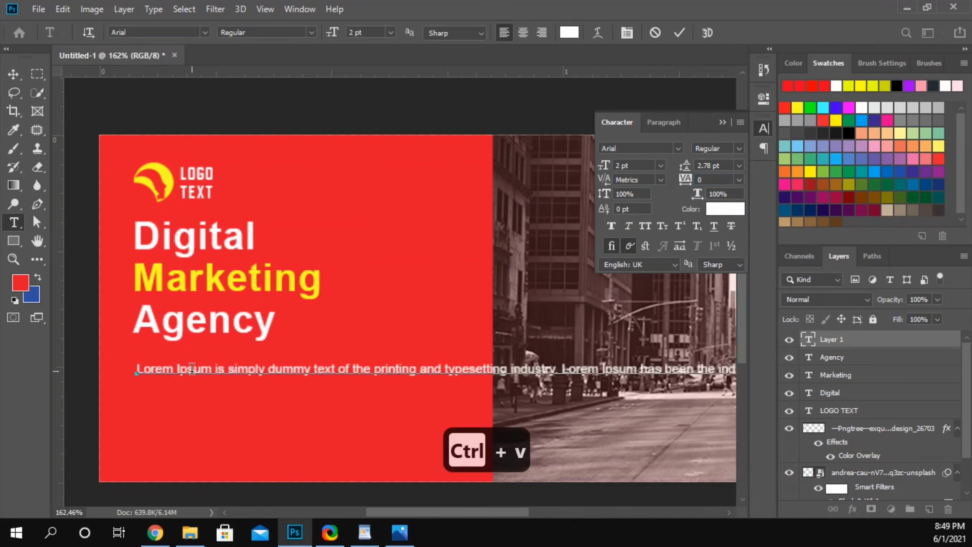
key("ctrl+Return")
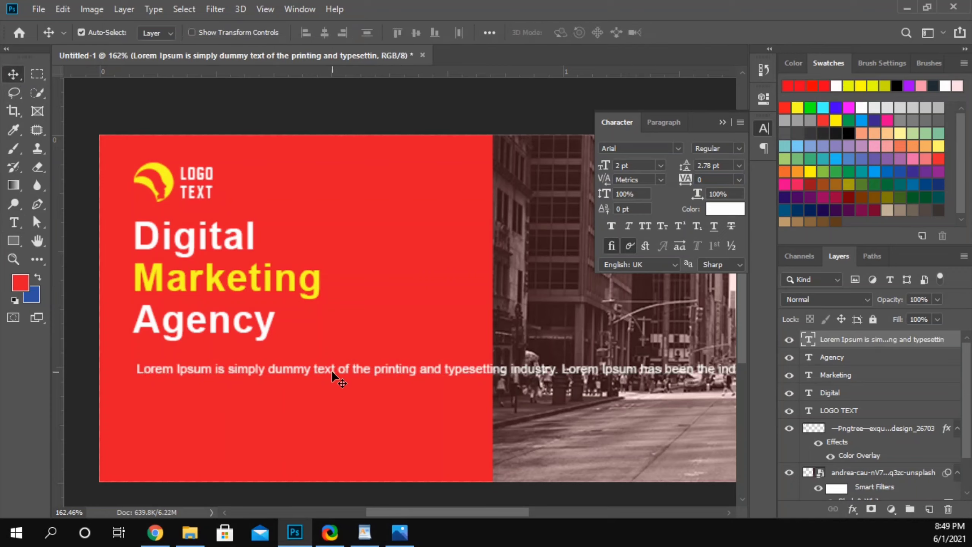
left_click_drag(327, 370, 324, 364)
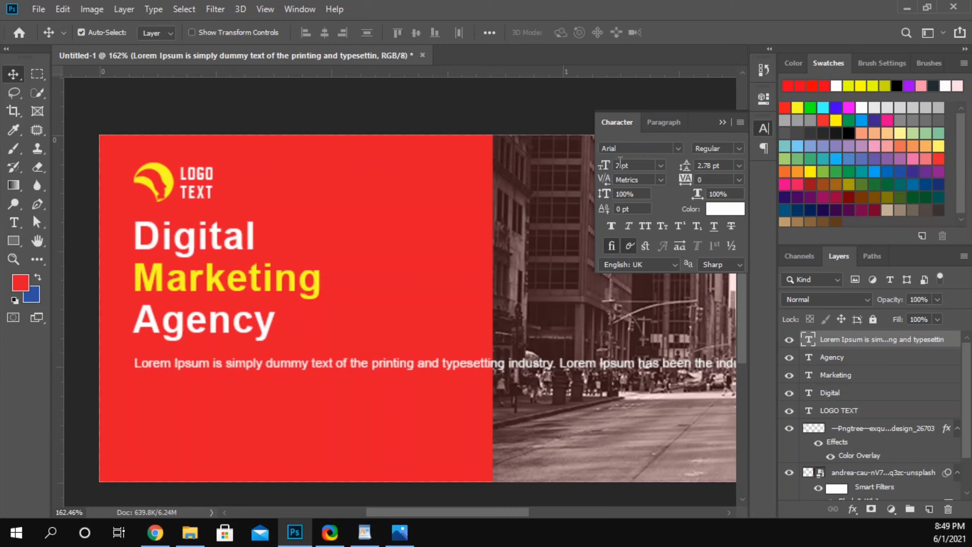
Step: Reduce the Lorem Ipsum text's font size to 1.8 pt, and further to 1.7 pt
key("BackSpace")
type("1.8")
key("Return")
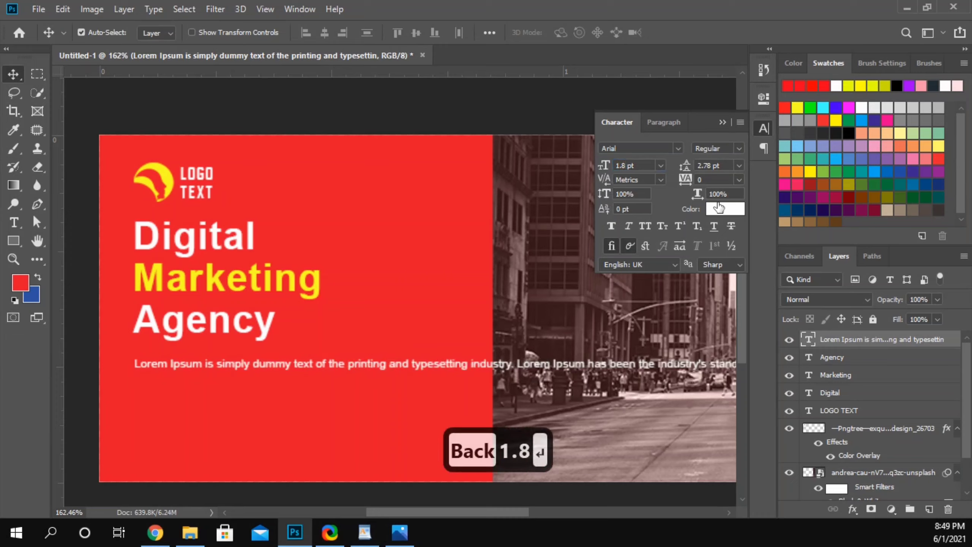
left_click(627, 166)
key("Left")
key("Delete")
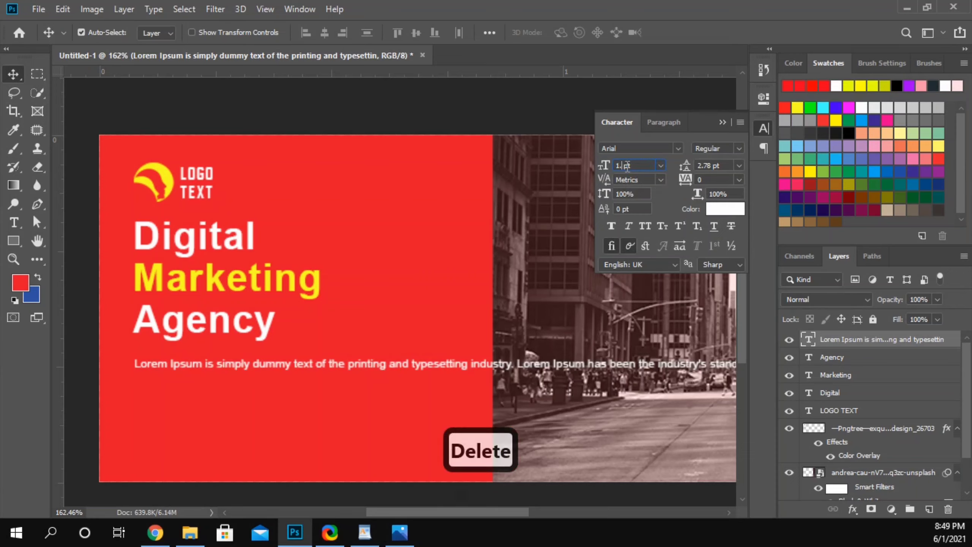
type("7")
key("Return")
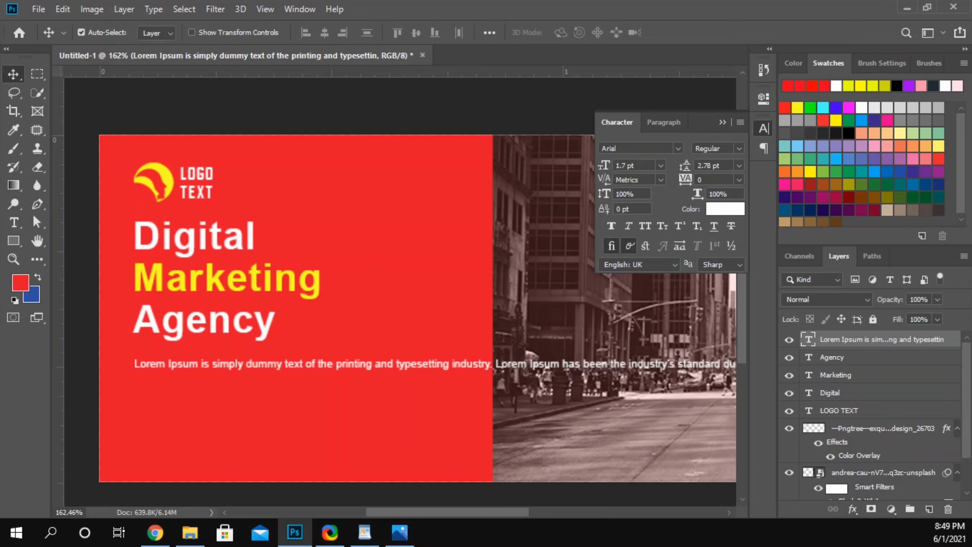
Step: Break the Lorem Ipsum text onto a second line before "industry"
key("alt+Tab")
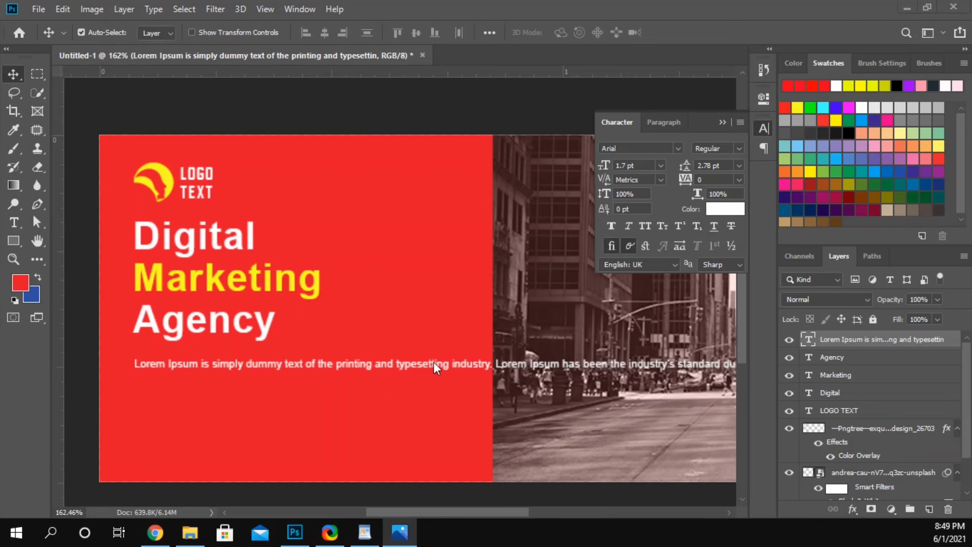
key("alt+Tab")
key("t")
left_click(449, 363)
key("Delete")
key("Return")
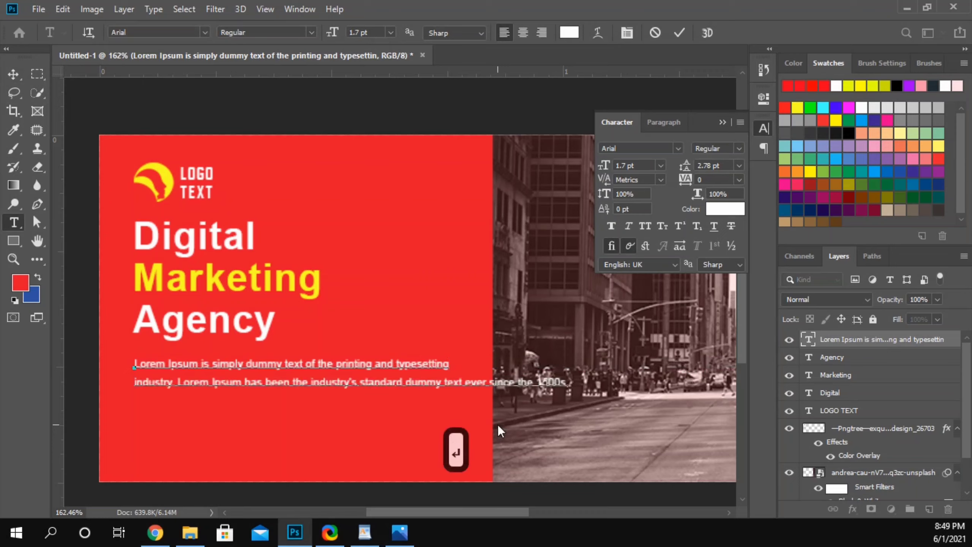
Step: Break the second Lorem Ipsum line before "dummy" and set the paragraph's leading to Auto
key("ctrl+Right")
key("ctrl+Right")
key("ctrl+Right")
key("ctrl+Right")
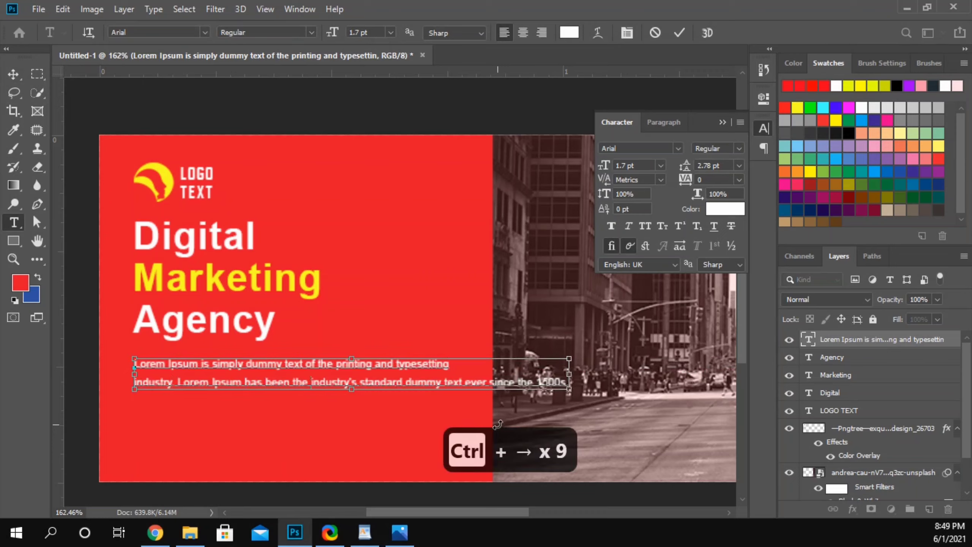
key("ctrl+Right")
key("ctrl+Left")
key("BackSpace")
key("Return")
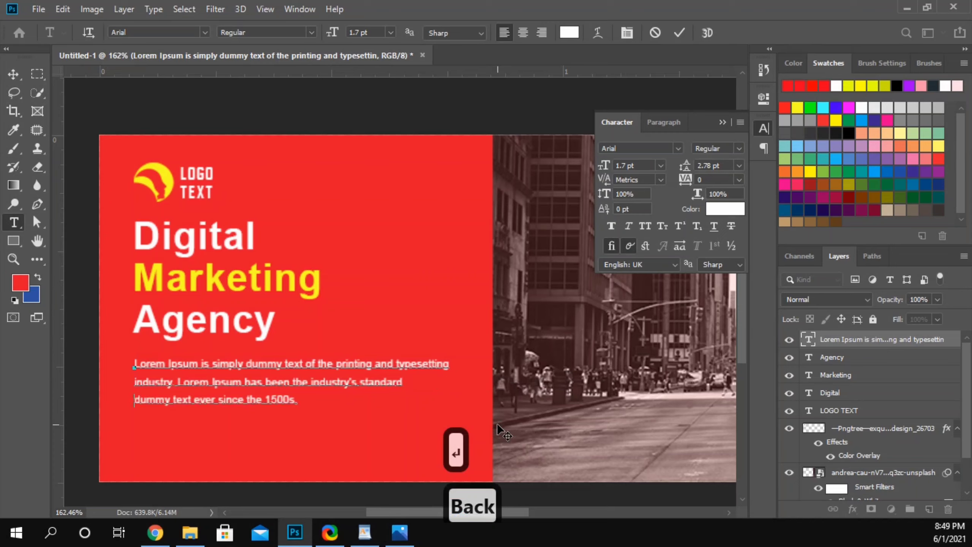
left_click(13, 74)
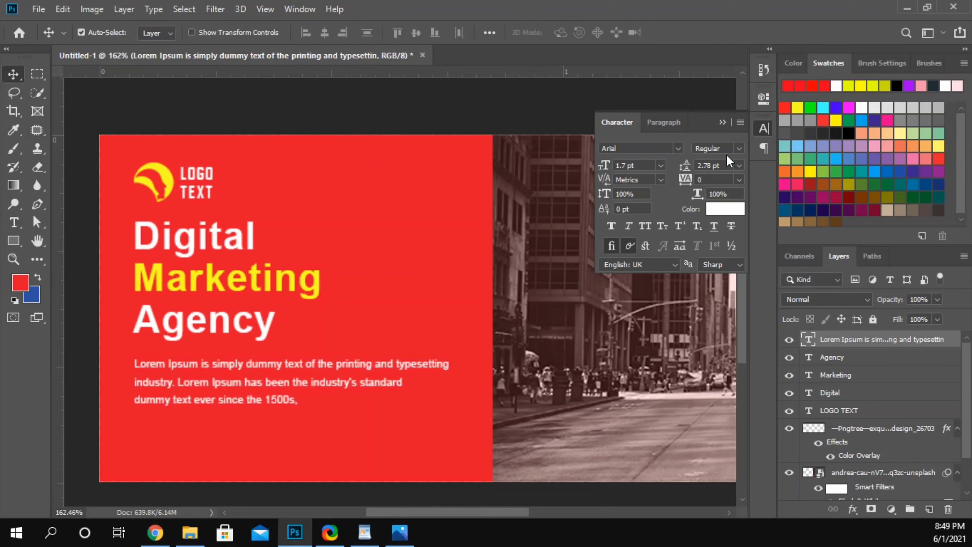
left_click(739, 166)
left_click(715, 182)
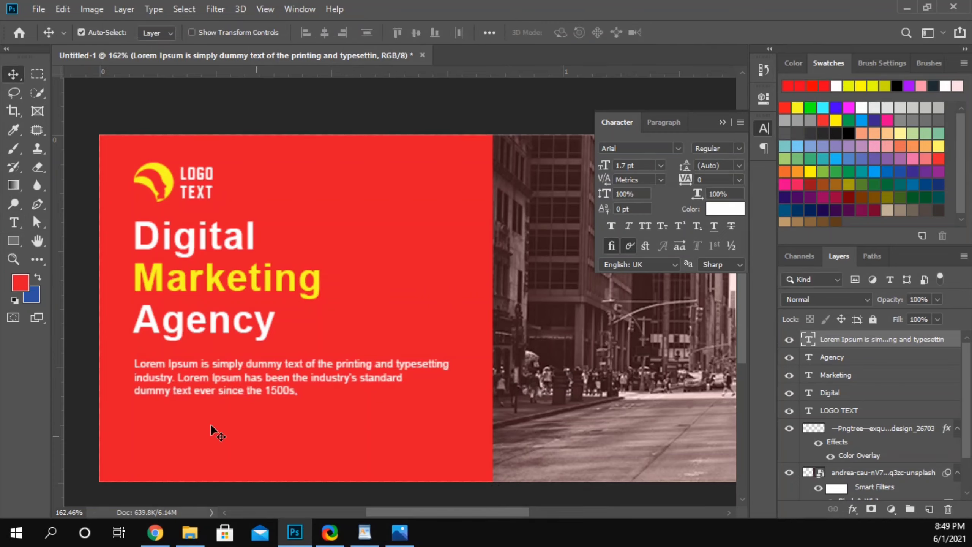
Step: Select the logo, headline lines and Lorem Ipsum text together and nudge them left toward the banner's edge
left_click(88, 369)
left_click_drag(91, 172, 226, 381)
key("shift+Left")
key("shift+Left")
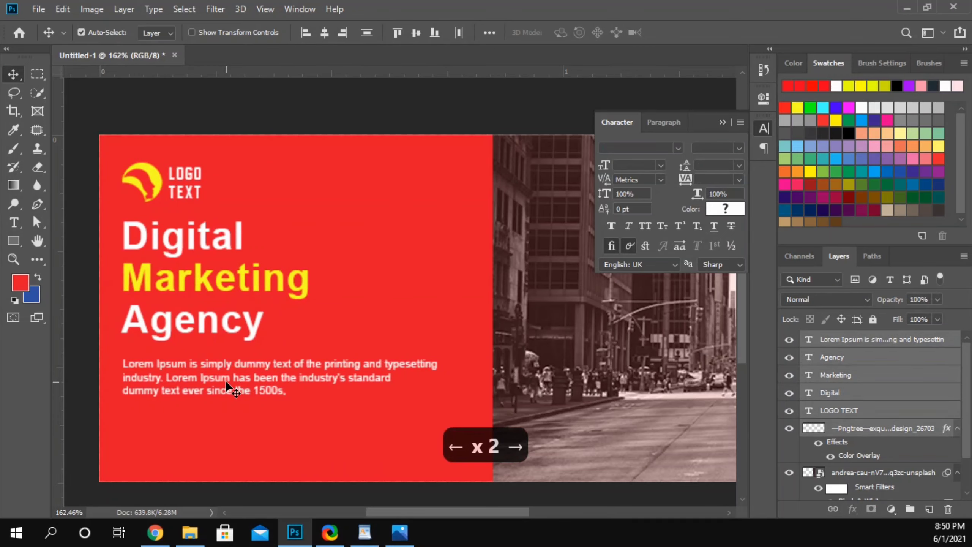
left_click(264, 153)
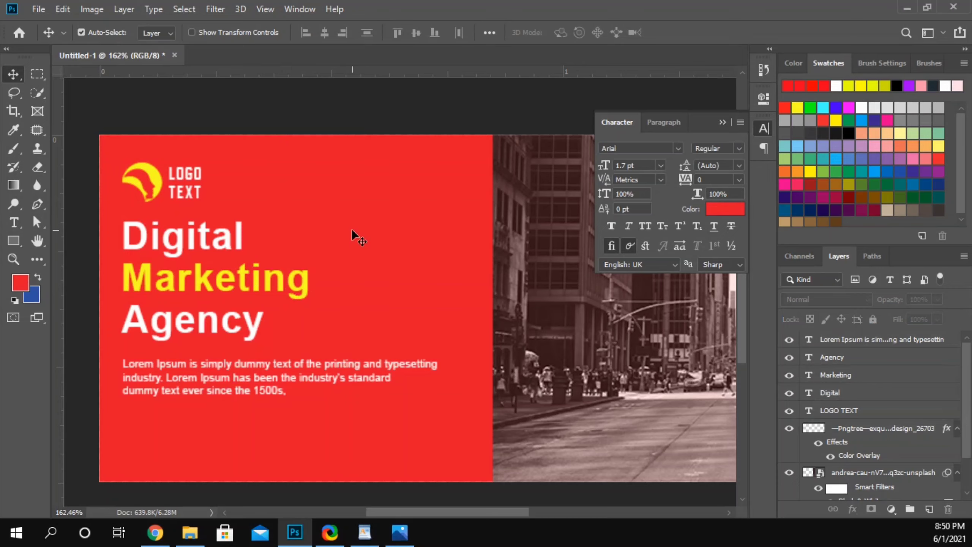
Step: Draw a full-height rectangle about 35 × 301 px along the red panel's right edge and fill it yellow
left_click(14, 242)
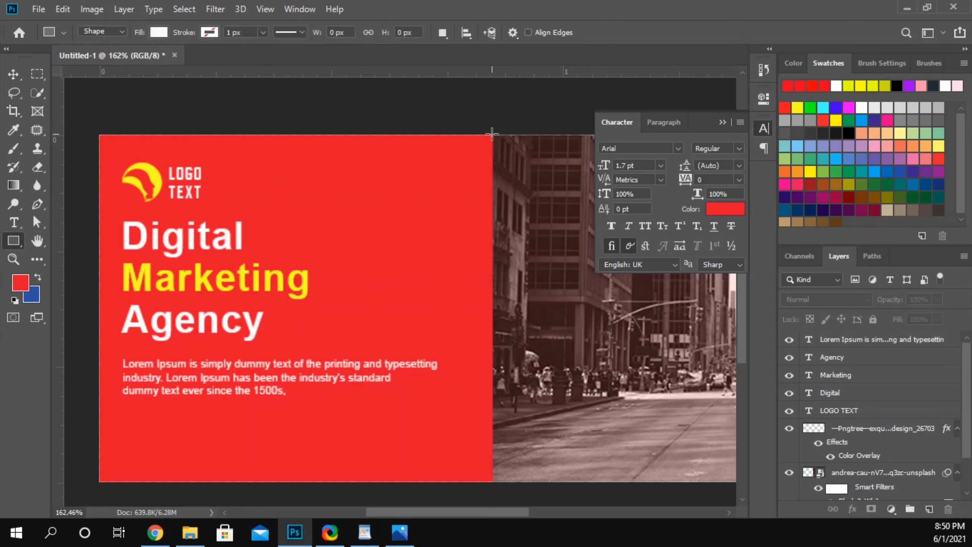
left_click_drag(491, 134, 453, 482)
left_click(608, 182)
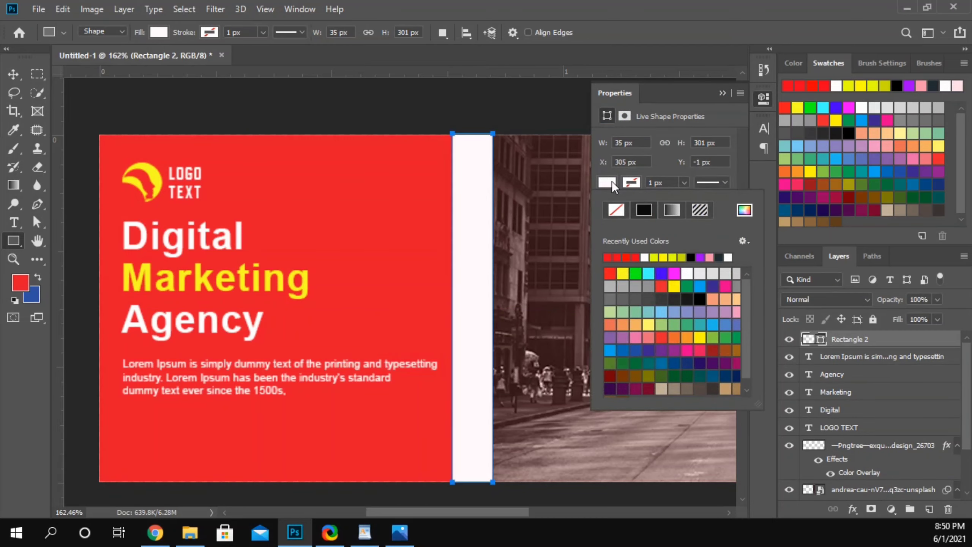
left_click(664, 257)
left_click(721, 94)
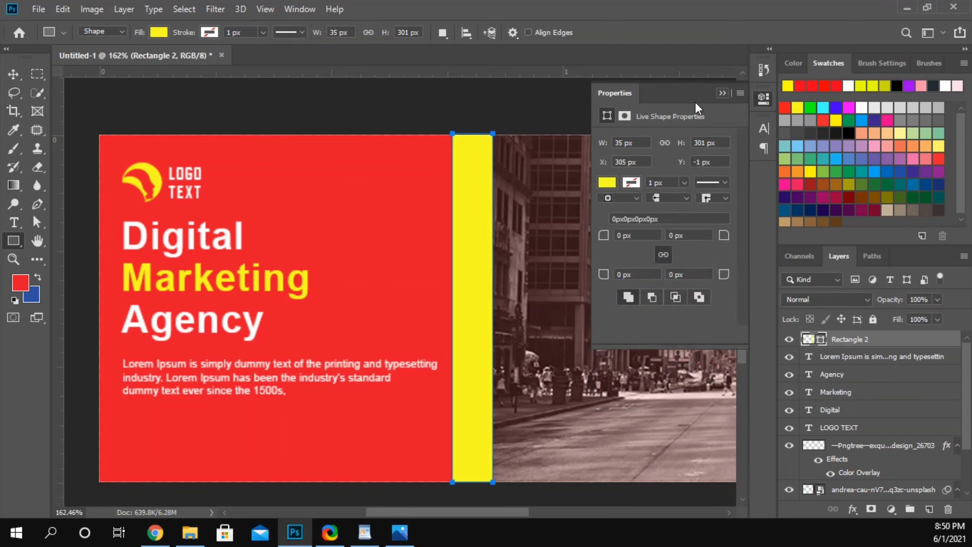
Step: Stretch the yellow rectangle vertically to about 163% so it extends beyond both the top and bottom of the canvas
left_click(13, 74)
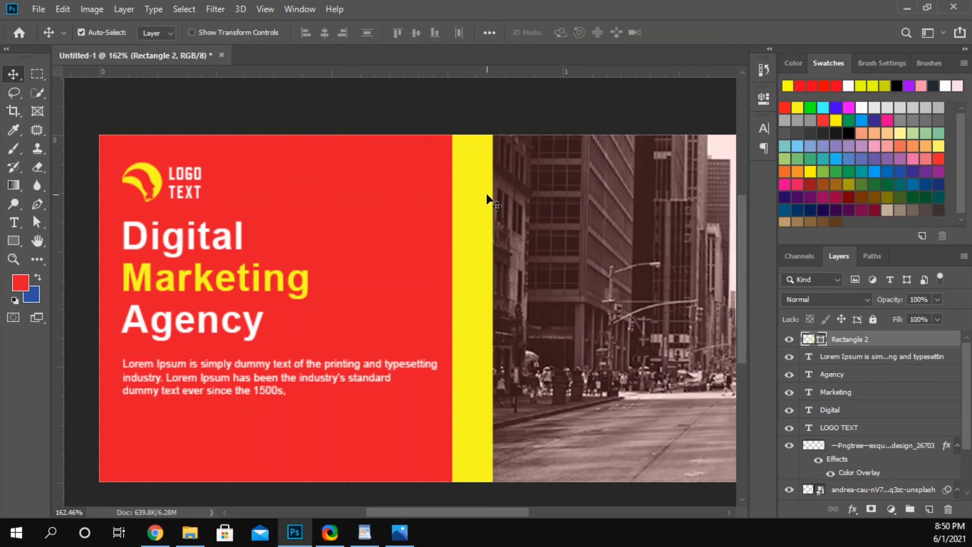
scroll(490, 199, "down", 2)
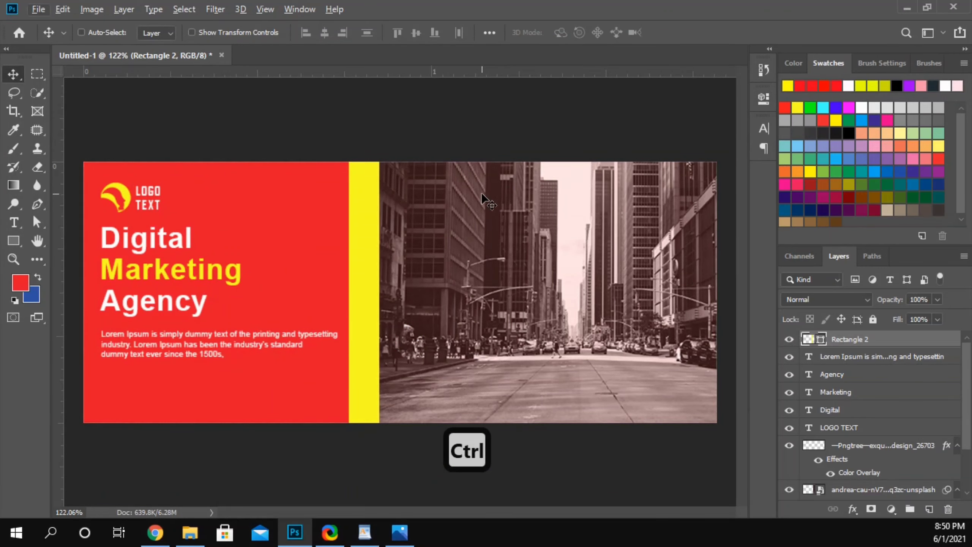
scroll(475, 197, "down", 1)
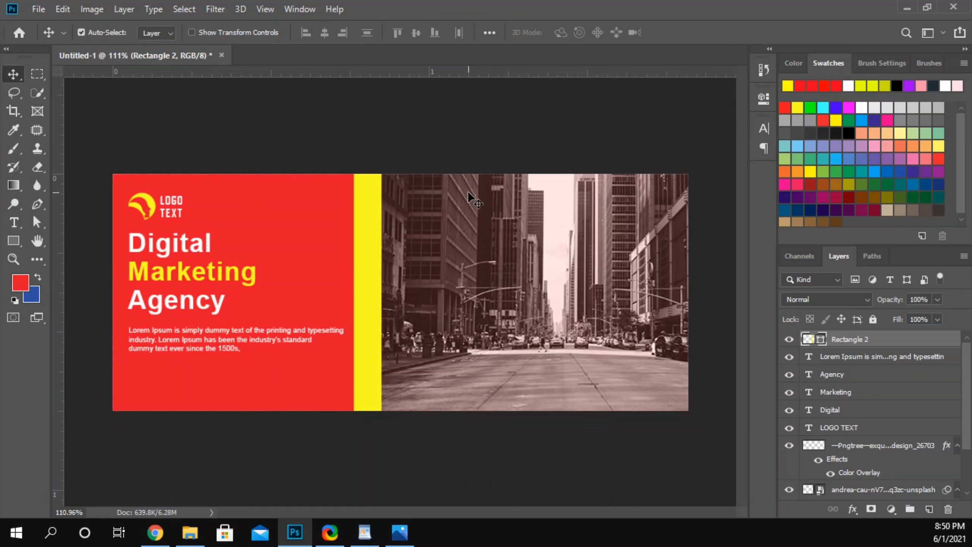
key("ctrl+t")
left_click_drag(368, 174, 367, 97)
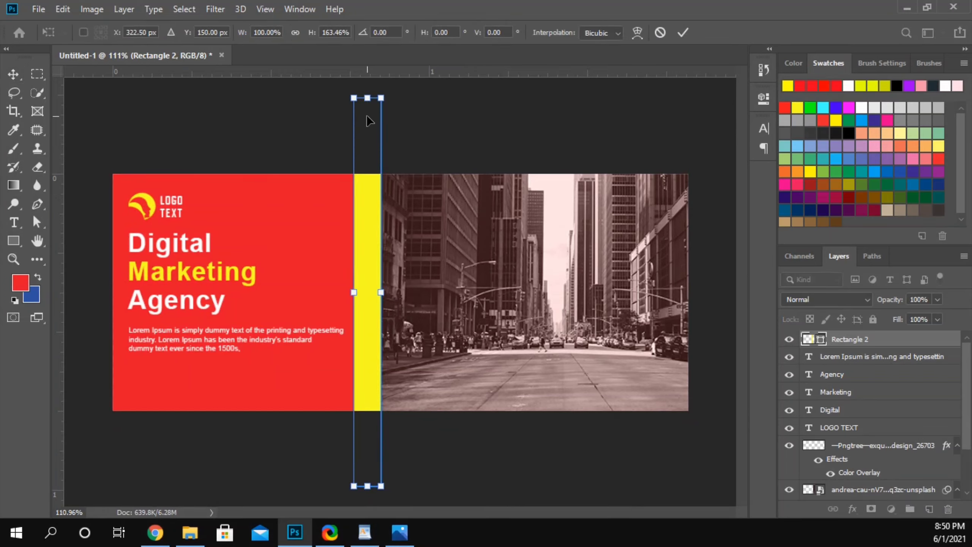
left_click(683, 33)
Step: Add a black drop shadow to the yellow stripe with 70% opacity, 90° angle, 5 px distance and 9 px size
left_click(852, 509)
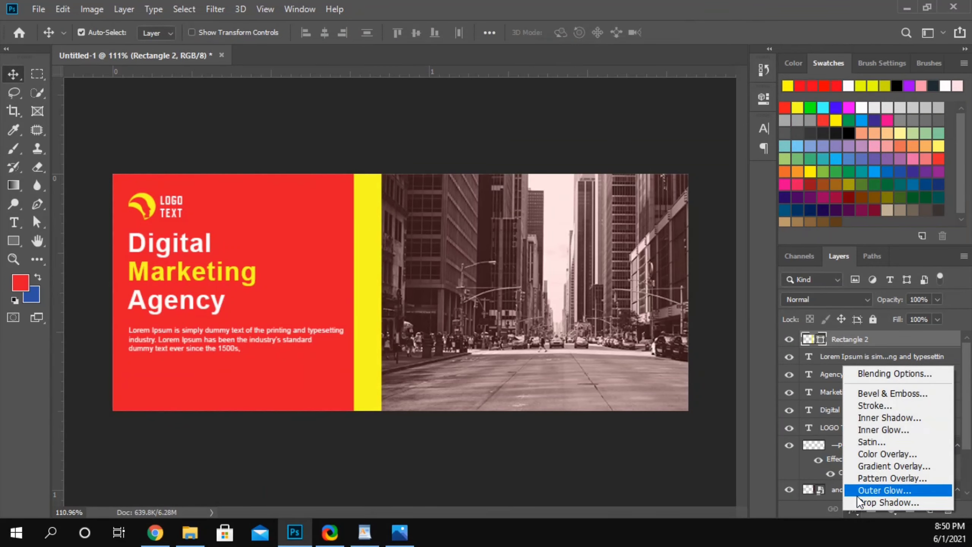
left_click(877, 502)
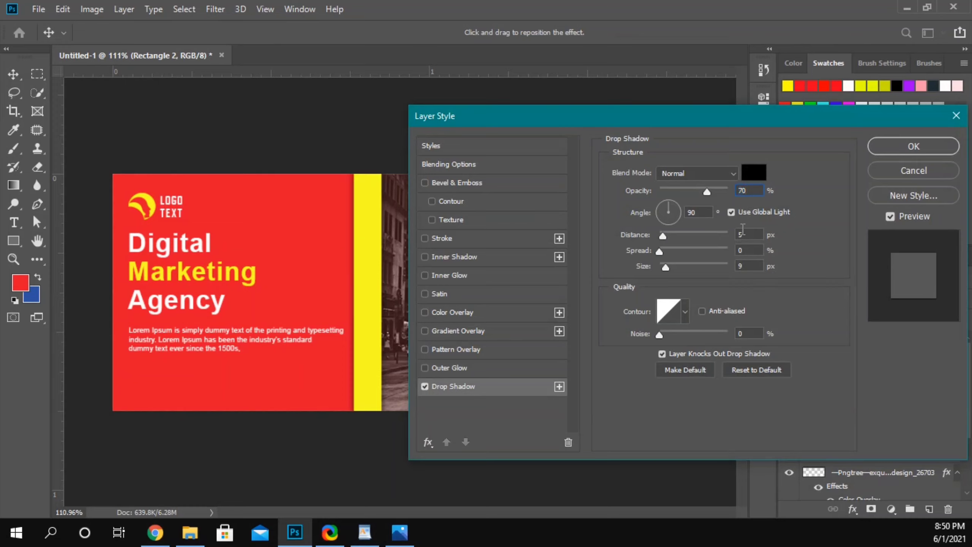
left_click(913, 146)
Step: Rotate the yellow stripe about -14° and widen it to about 171%, placing it over the boundary between red panel and photo
key("ctrl+t")
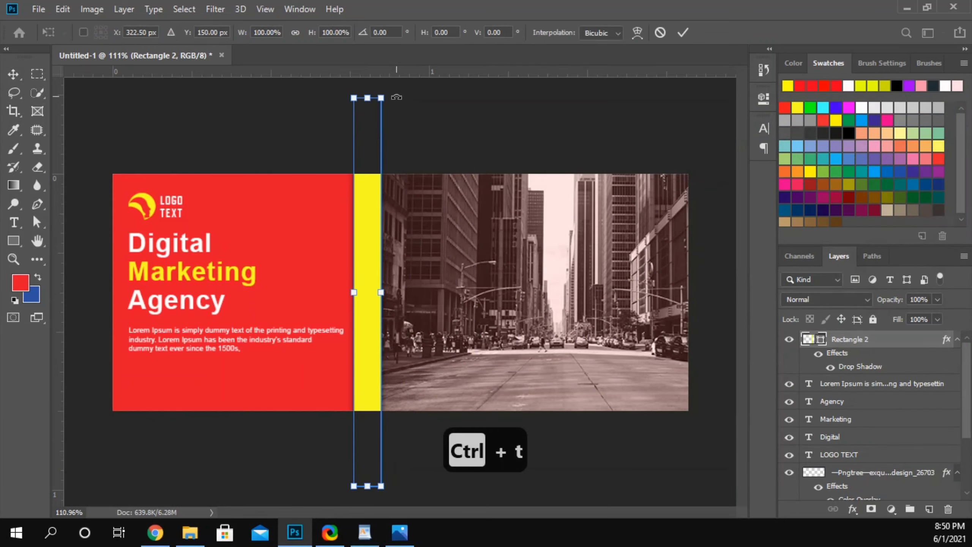
left_click_drag(396, 96, 347, 94)
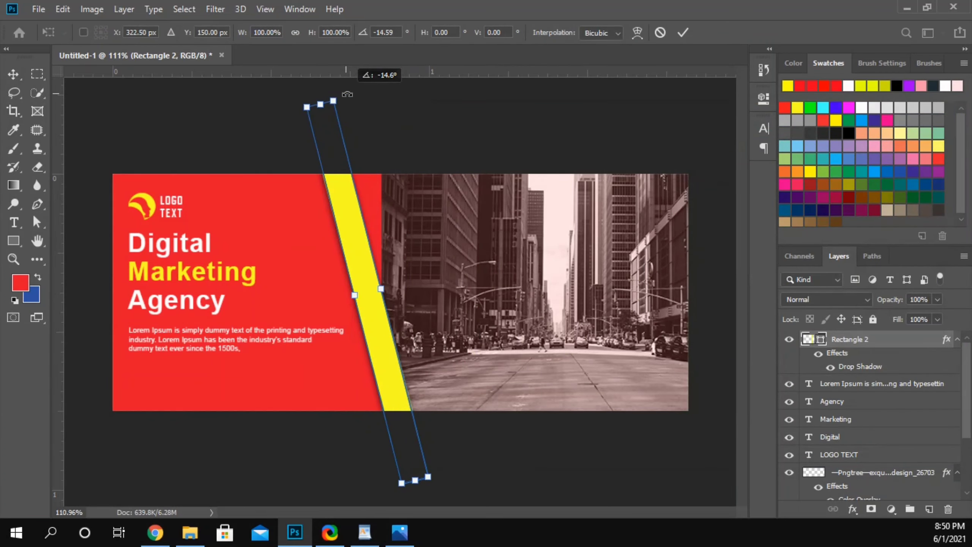
left_click_drag(381, 288, 410, 290)
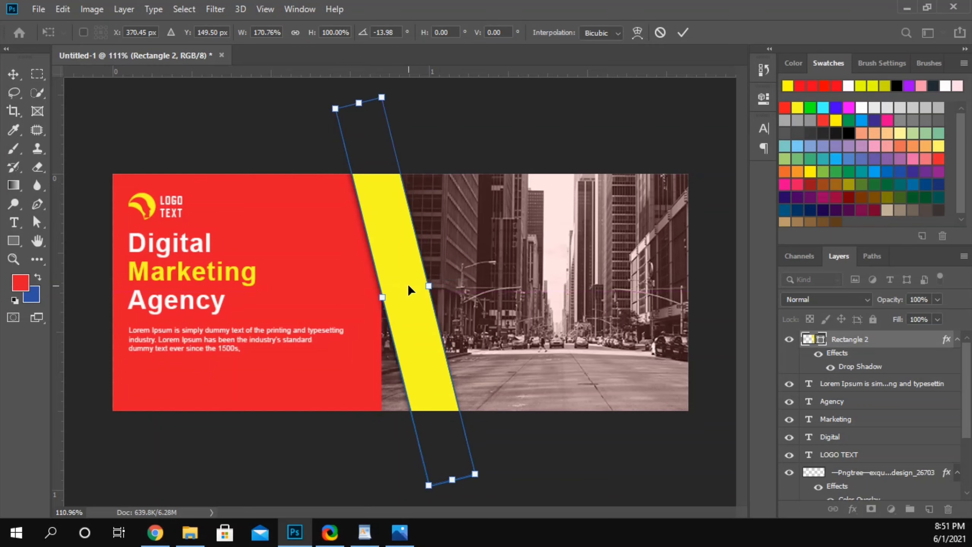
left_click(682, 33)
Step: Duplicate the yellow stripe, flip the copy horizontally and place it across the original so the two form an X
left_click_drag(386, 277, 400, 275)
left_click(62, 8)
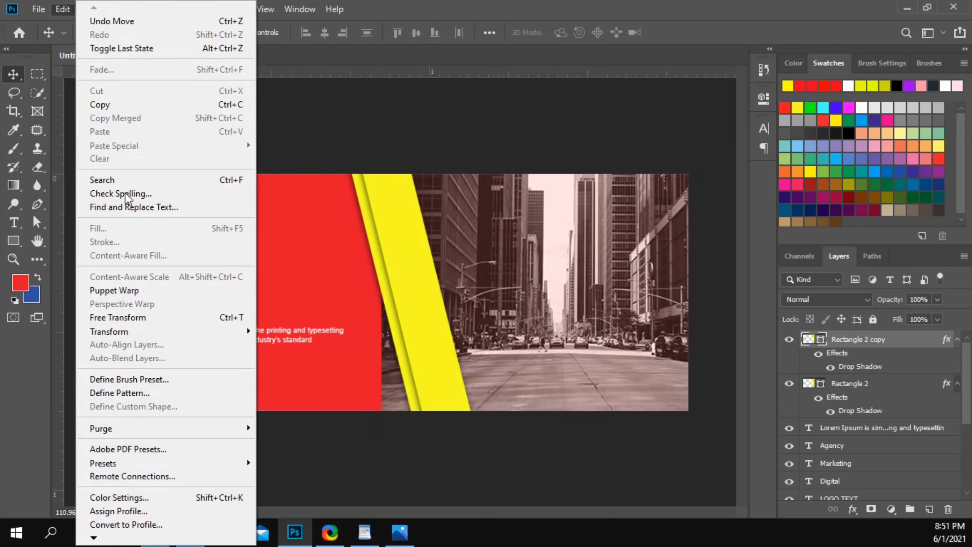
mouse_move(146, 331)
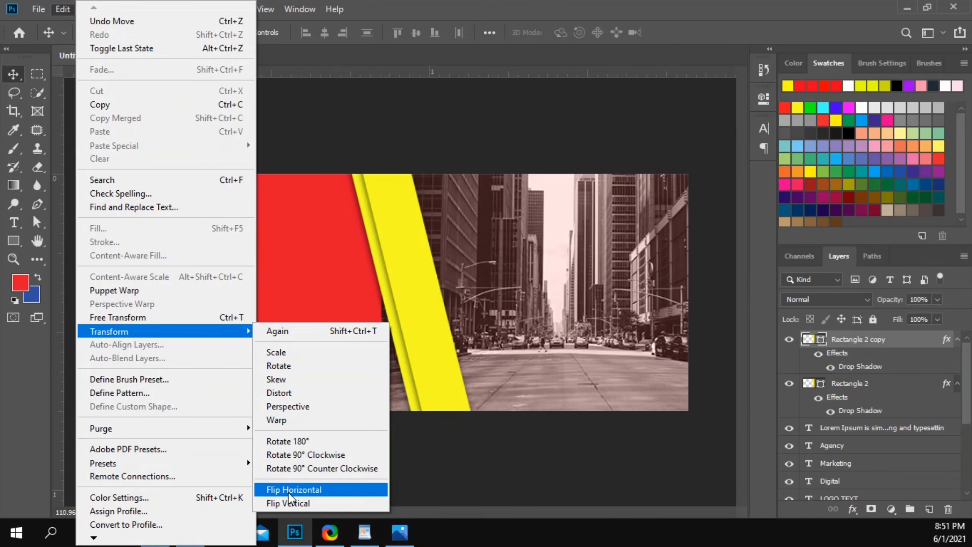
left_click(303, 489)
left_click_drag(428, 336, 406, 337)
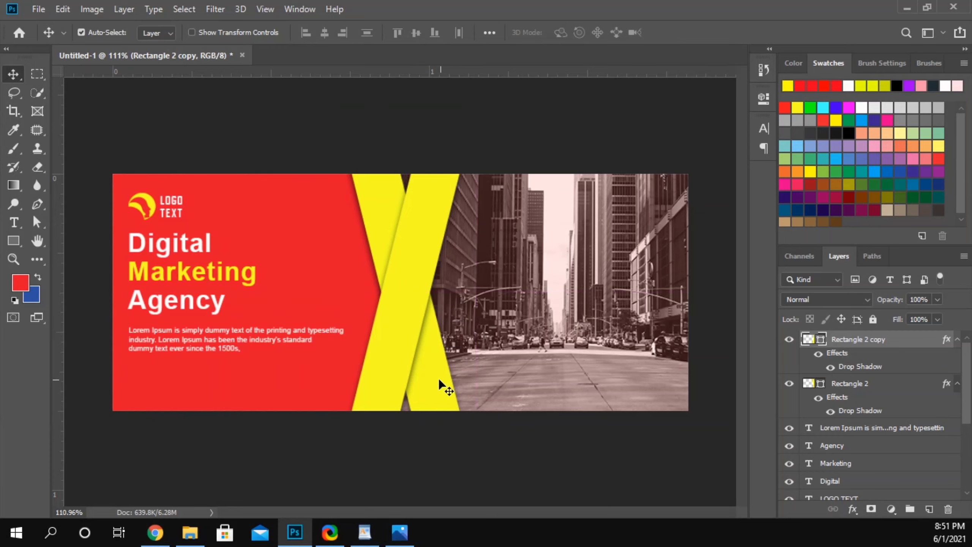
Step: Try shifting both crossed yellow stripes about 10 px to the right and return them to their place
left_click(438, 351, "shift")
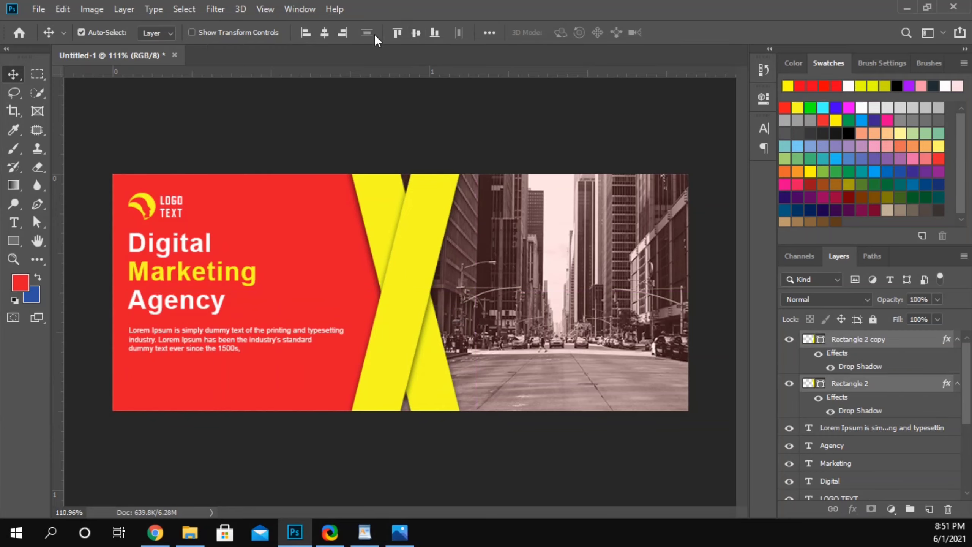
left_click(377, 130)
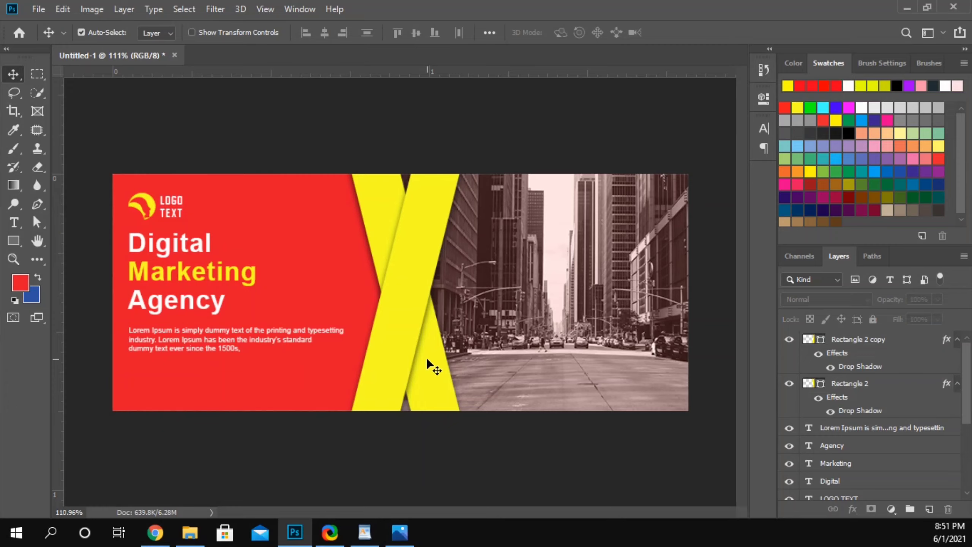
left_click(385, 204)
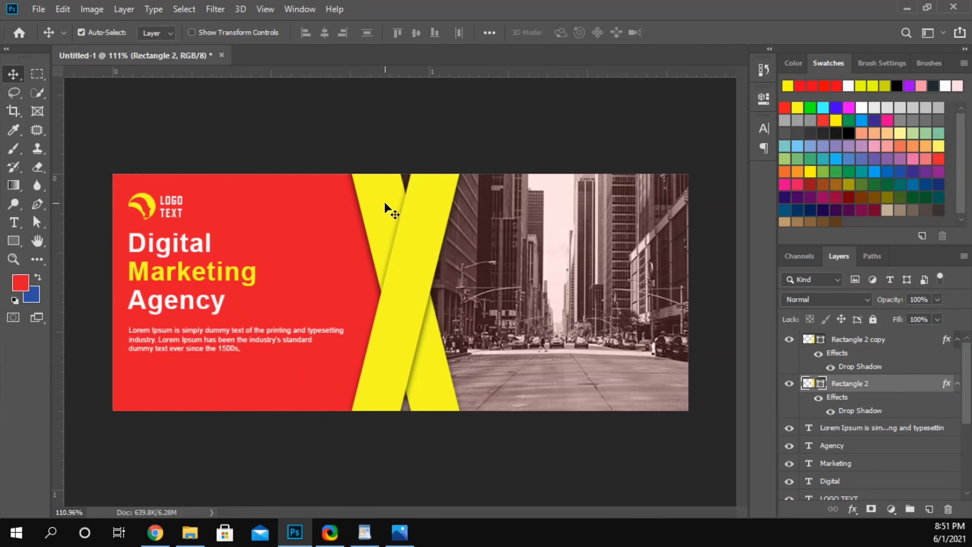
scroll(385, 204, "down", 1, "alt")
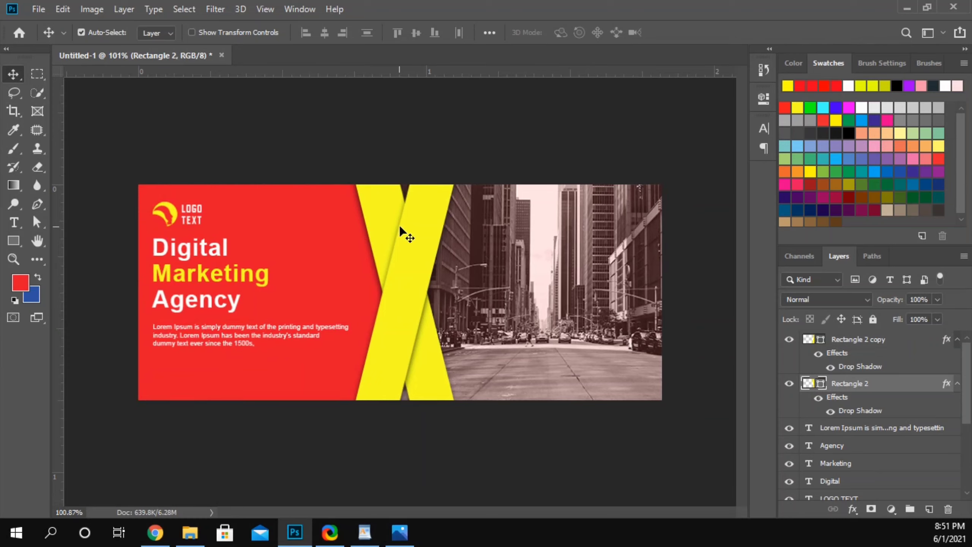
left_click(408, 228, "shift")
key("shift+Right")
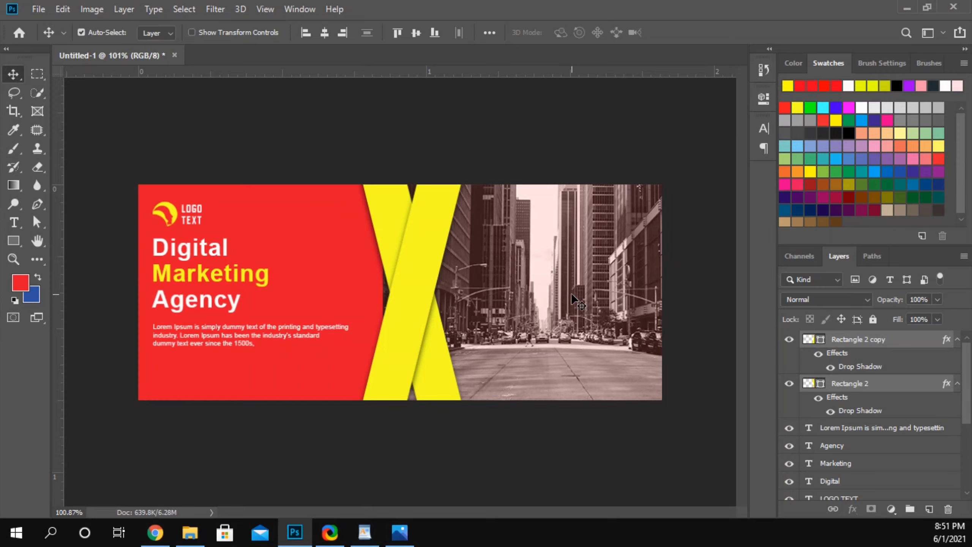
key("shift+Left")
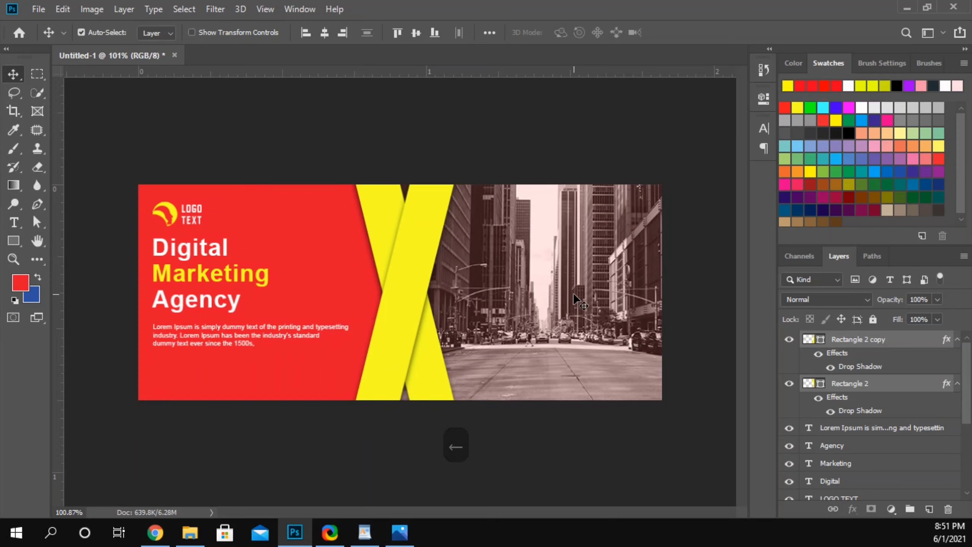
left_click(473, 147)
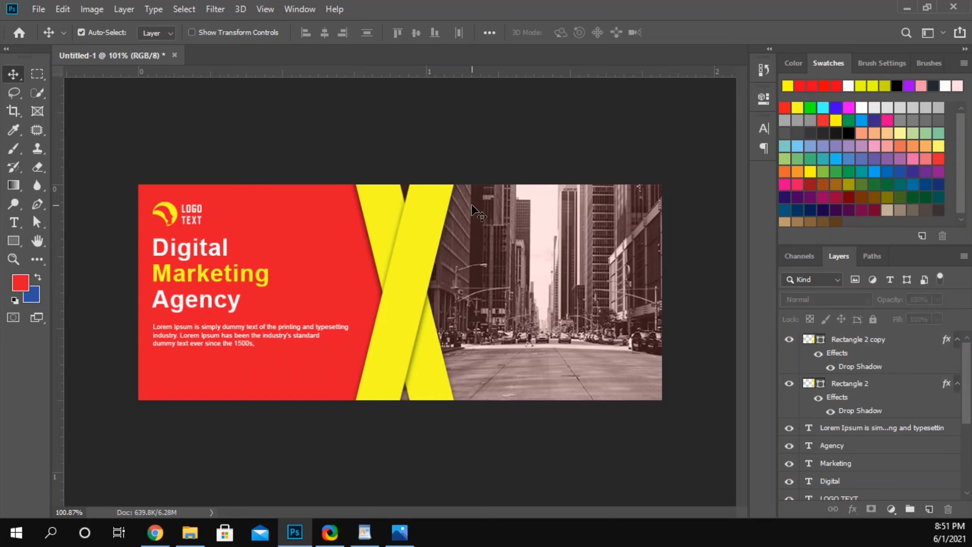
Step: Rotate the original yellow stripe, the one behind, by about -2.8°
left_click(431, 335)
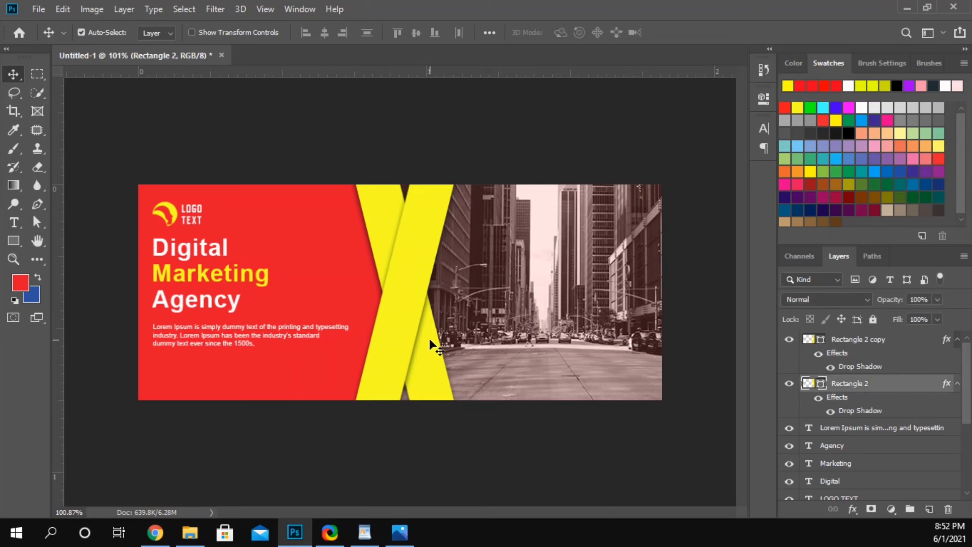
key("ctrl+t")
left_click_drag(327, 110, 321, 115)
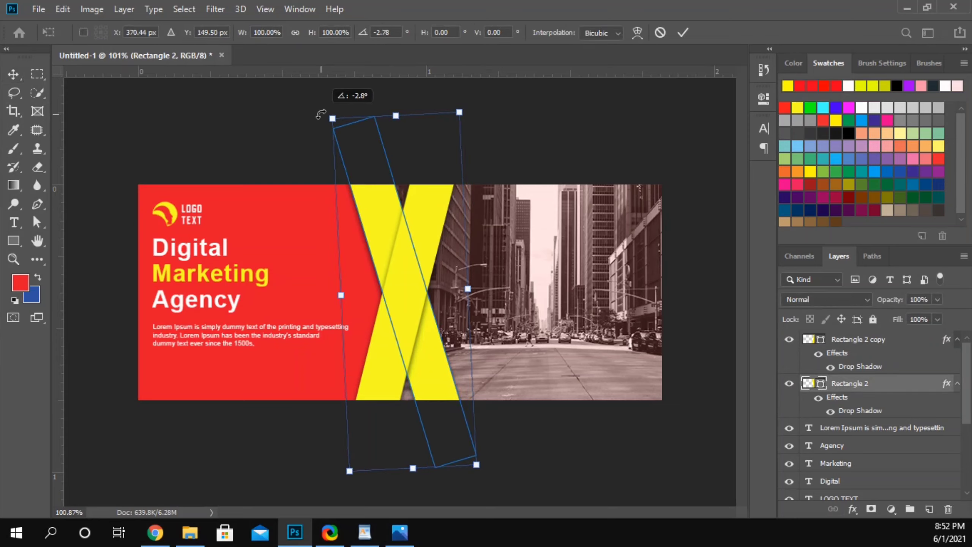
key("Return")
Step: Rotate the mirrored yellow stripe in front by about 2.7° to match the opposite tilt
left_click(422, 220, "ctrl")
key("ctrl+t")
left_click_drag(474, 116, 488, 121)
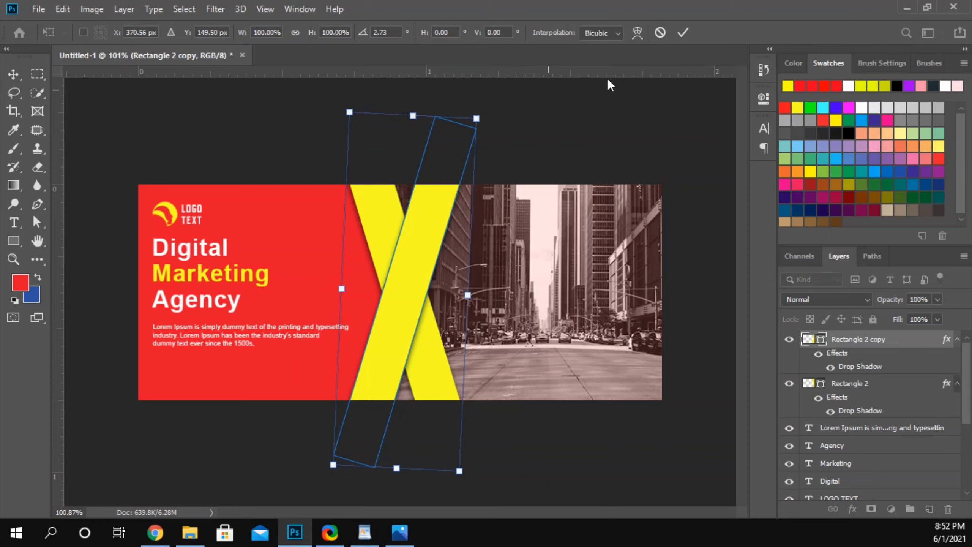
left_click(684, 33)
left_click(560, 126)
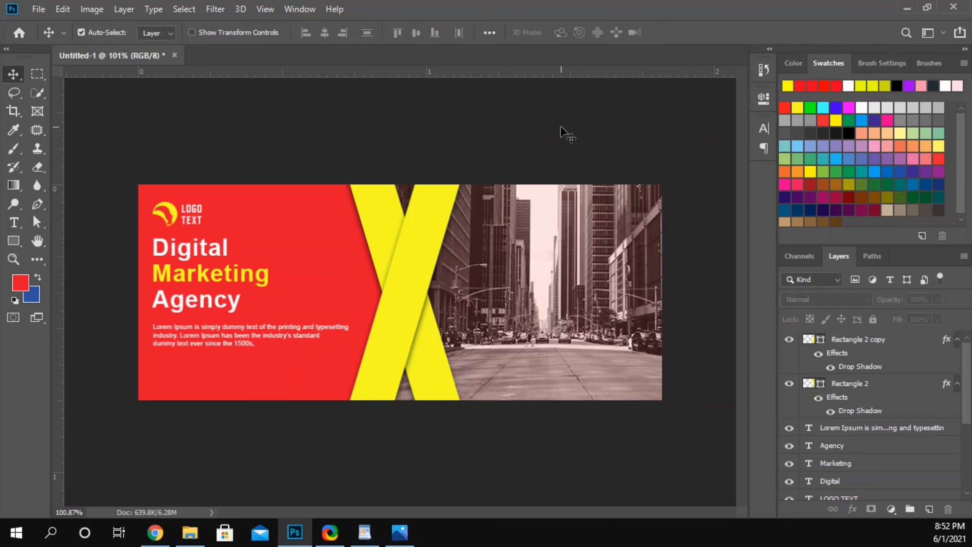
Step: Move both crossed yellow stripes together about 7 px to the right
left_click(372, 215, "shift")
left_click(410, 228, "shift")
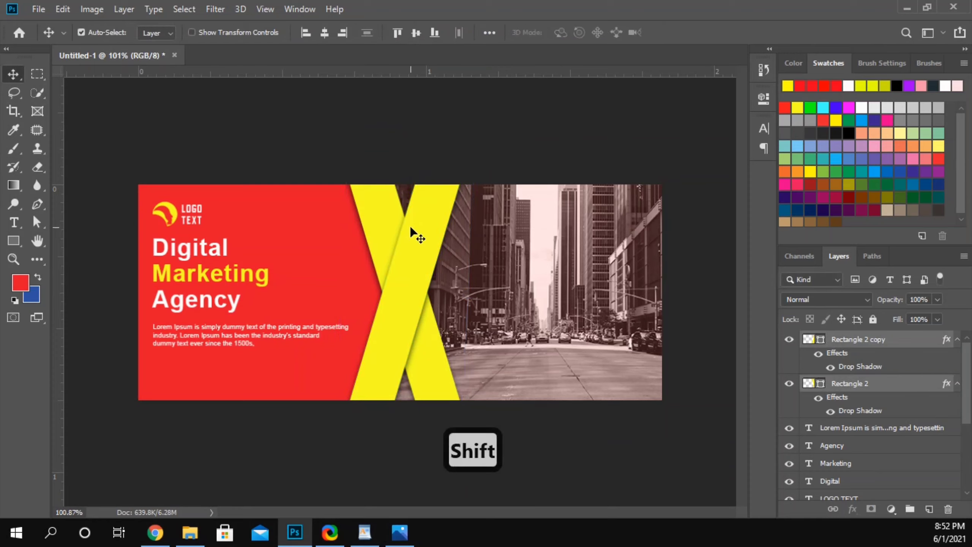
key("Right")
key("Right")
key("Right")
key("Right")
key("Right")
key("Right")
key("Right")
key("Right")
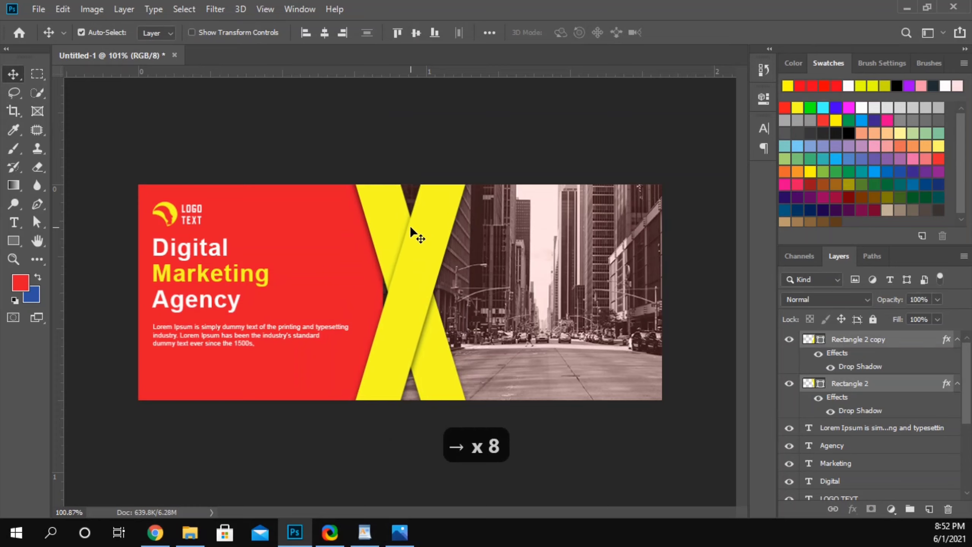
key("Left")
Step: Narrow the street photo slightly by moving its left edge inward behind the stripes' crossing point
left_click(501, 268)
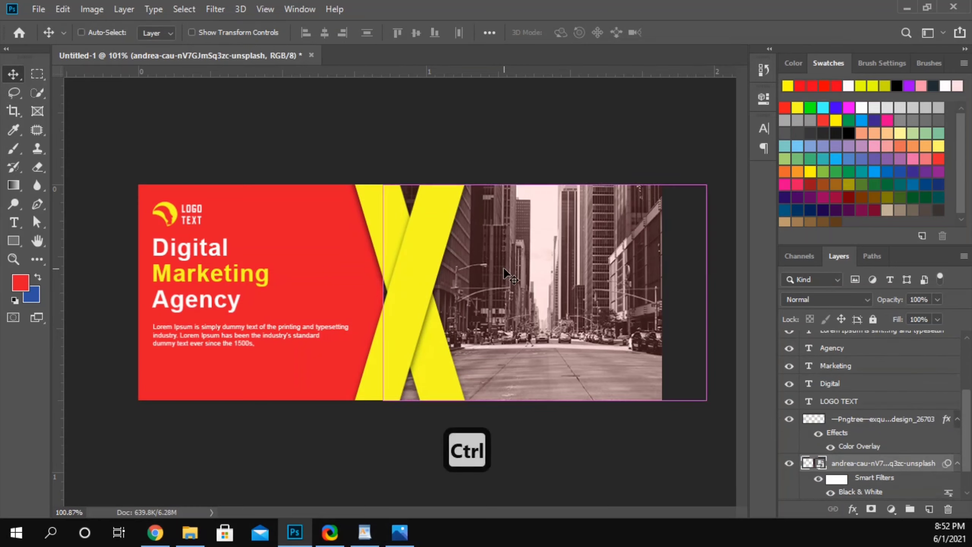
key("ctrl+t")
left_click(514, 216)
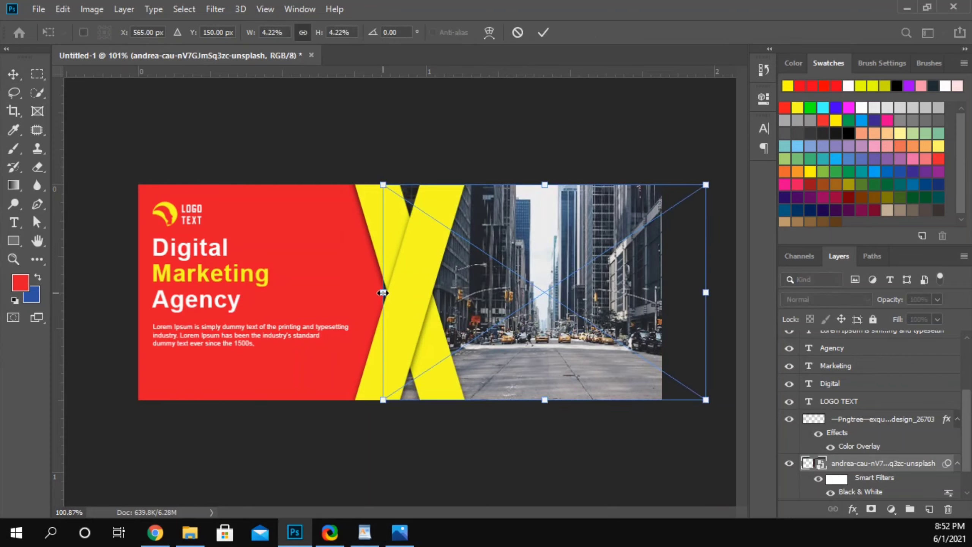
left_click_drag(383, 292, 388, 292)
key("shift")
left_click(540, 34)
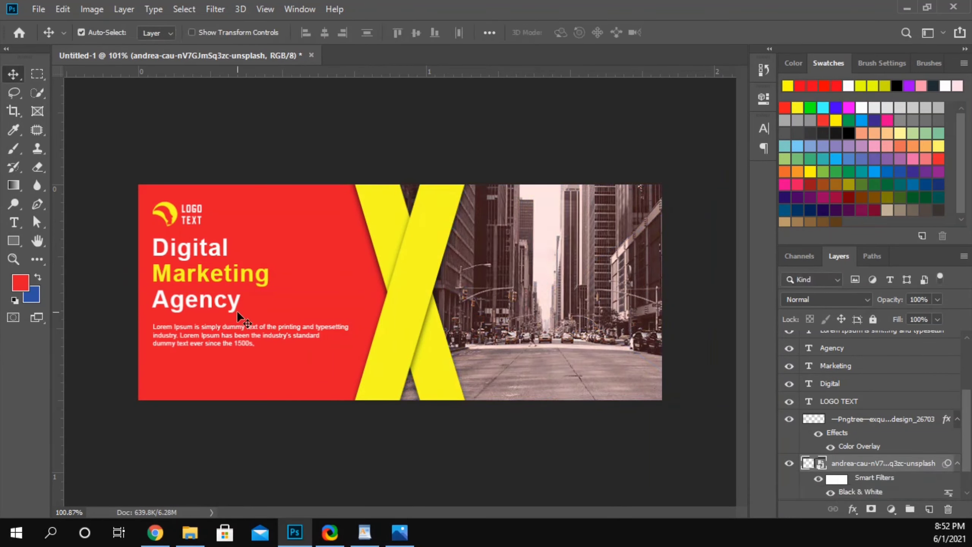
Step: Set the font size of the Lorem Ipsum paragraph to 1.8 pt
left_click(261, 336)
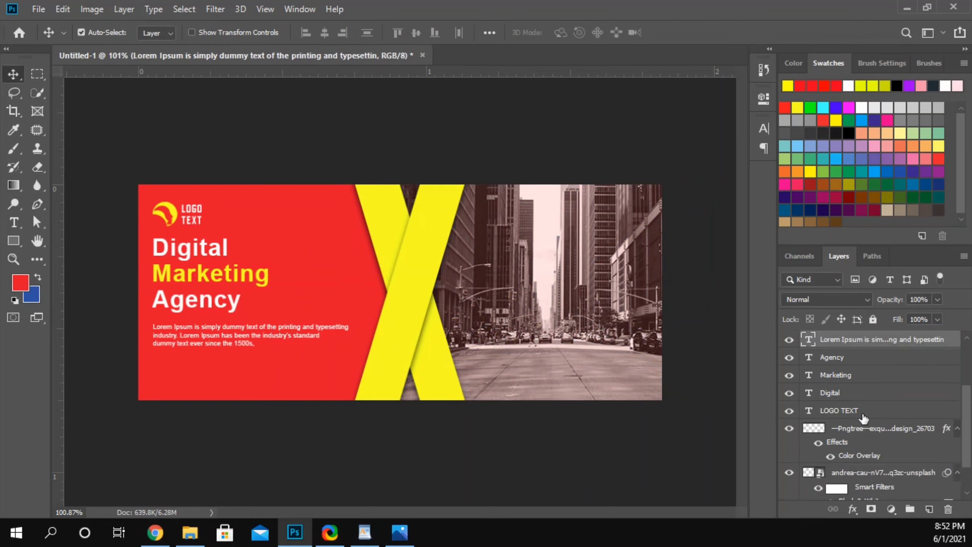
left_click(762, 128)
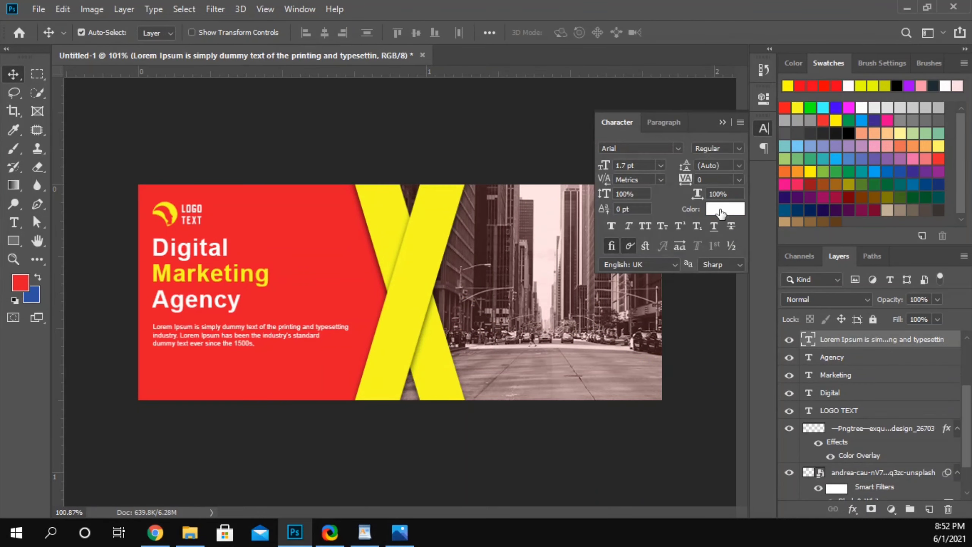
key("Left")
key("Left")
key("Left")
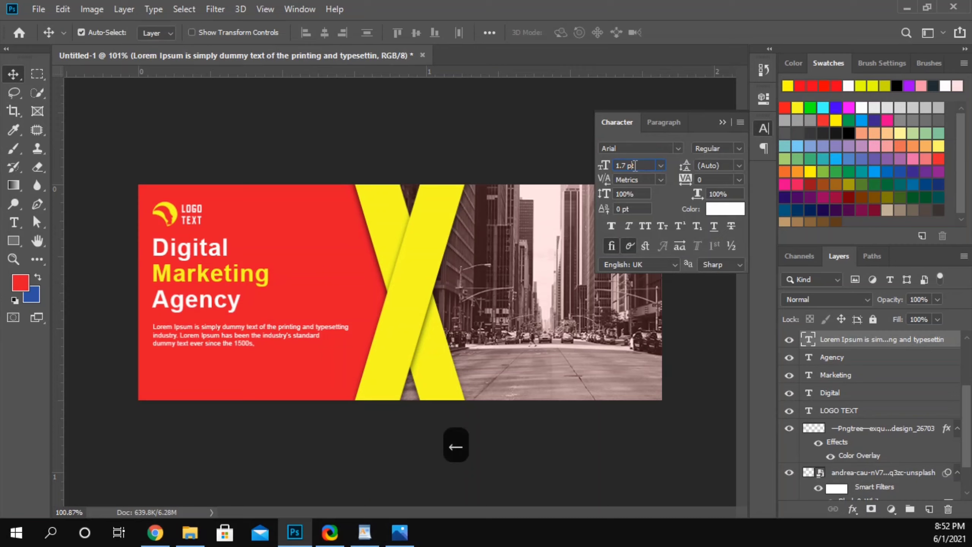
key("BackSpace")
type("8")
key("Return")
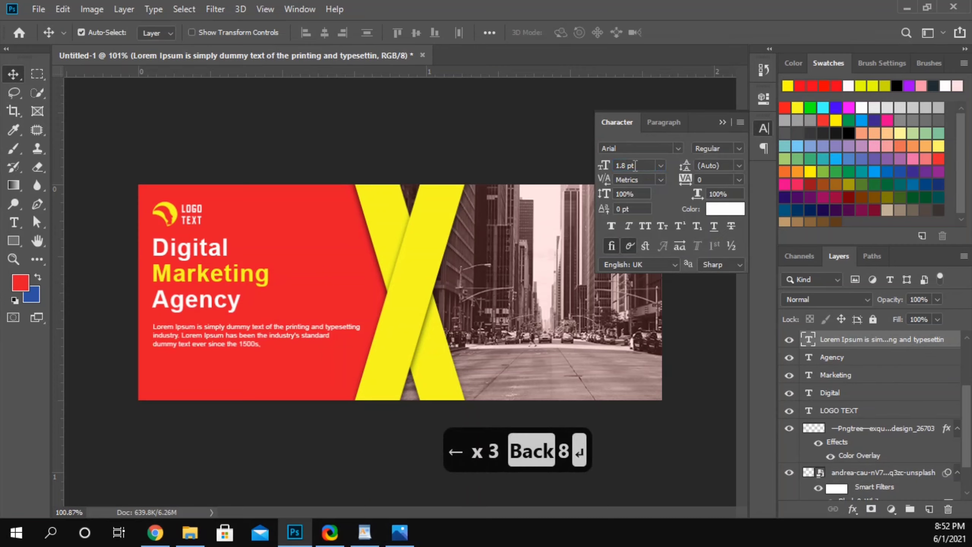
Step: Set the font size of the three headline lines "Digital", "Marketing" and "Agency" to 7 pt
left_click(202, 149)
left_click_drag(129, 241, 281, 278)
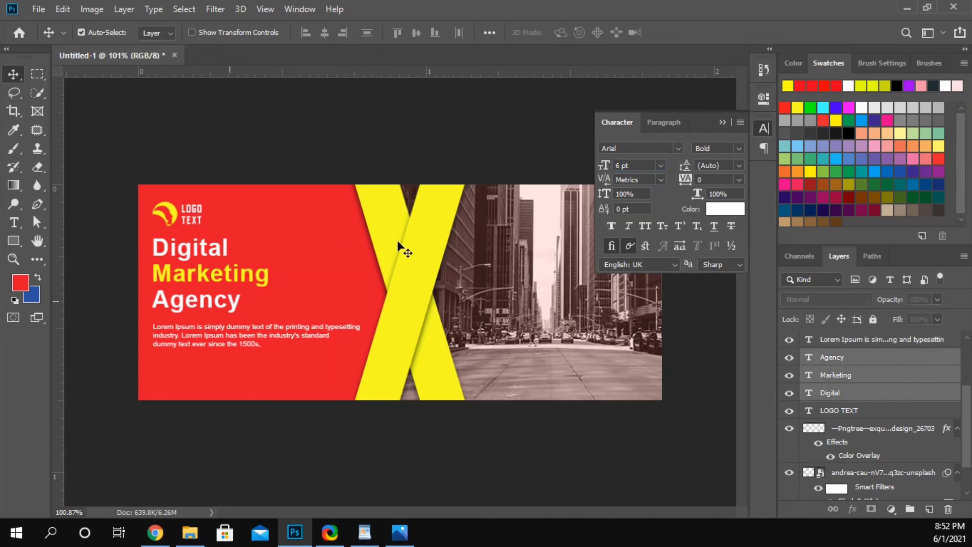
key("Up")
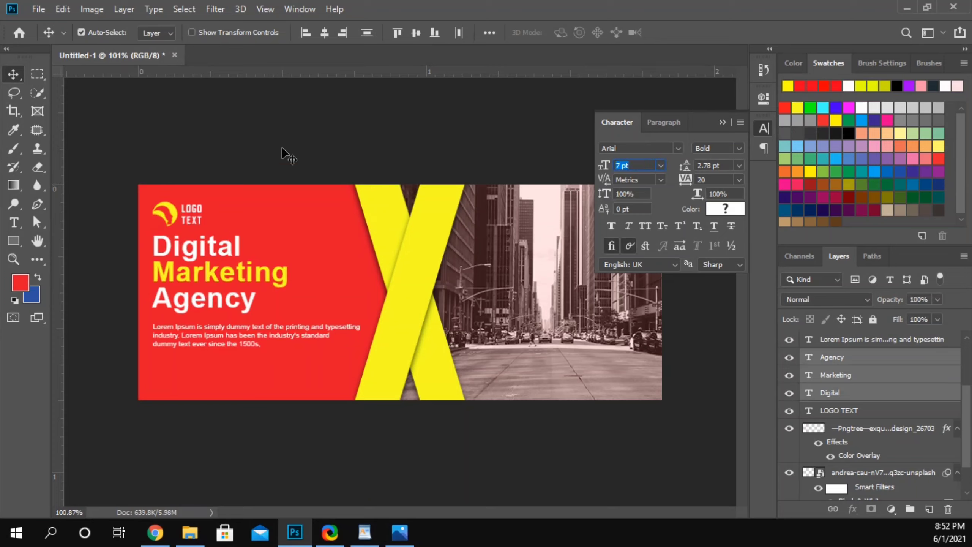
left_click(131, 273)
Step: Move the "Agency" headline line down about 10 px to widen its gap to "Marketing"
left_click(182, 300)
key("Down")
key("Down")
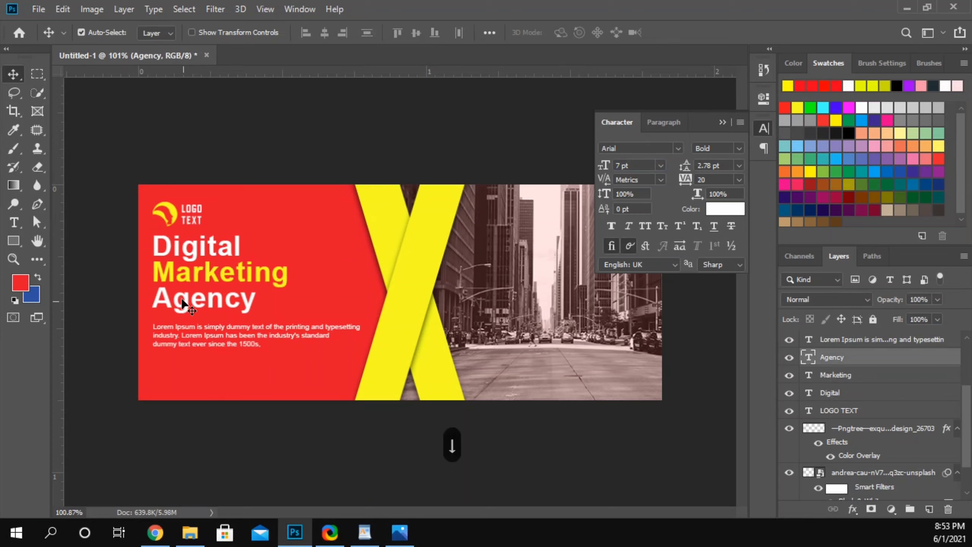
left_click(85, 312)
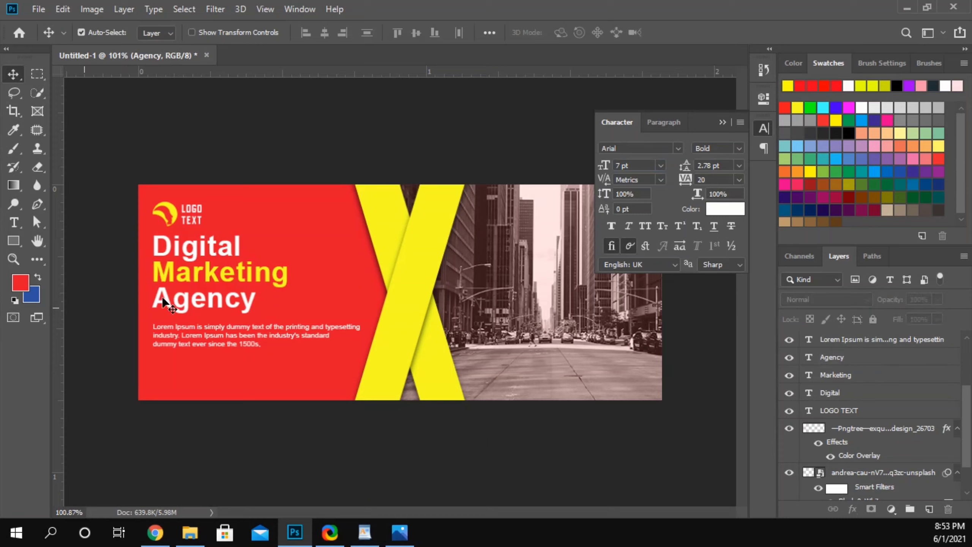
left_click(167, 299)
key("Down")
key("Down")
key("Down")
key("Down")
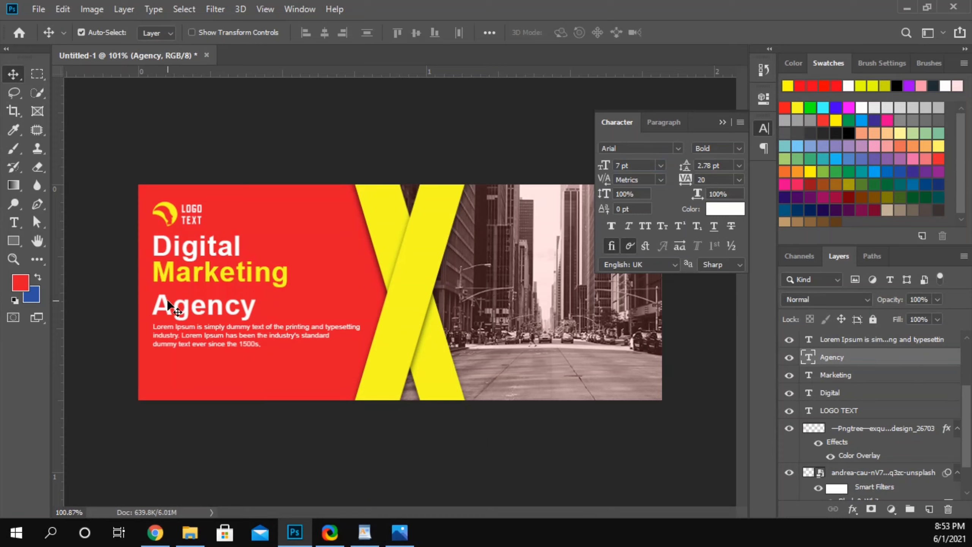
Step: Distribute the three headline lines evenly in the vertical direction
left_click_drag(129, 247, 229, 274)
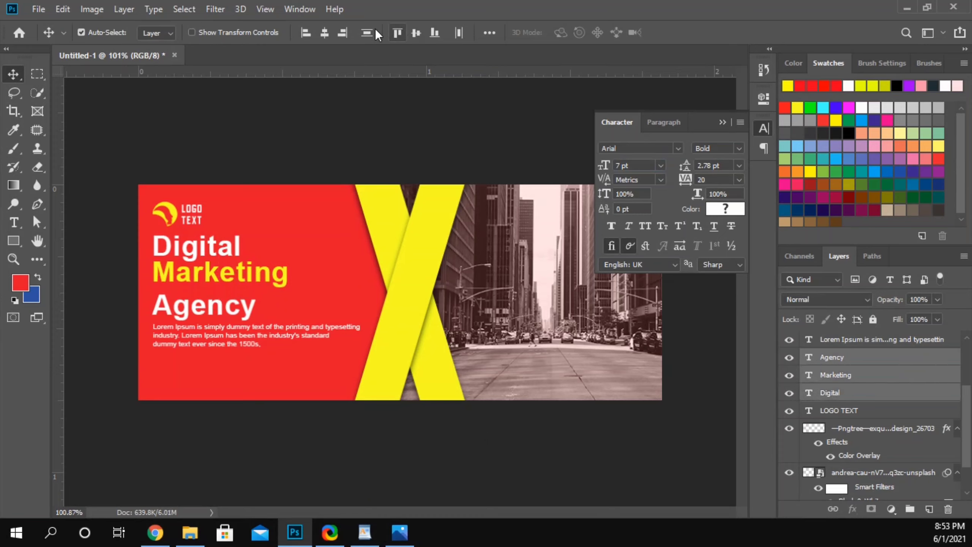
left_click(367, 33)
left_click(207, 366)
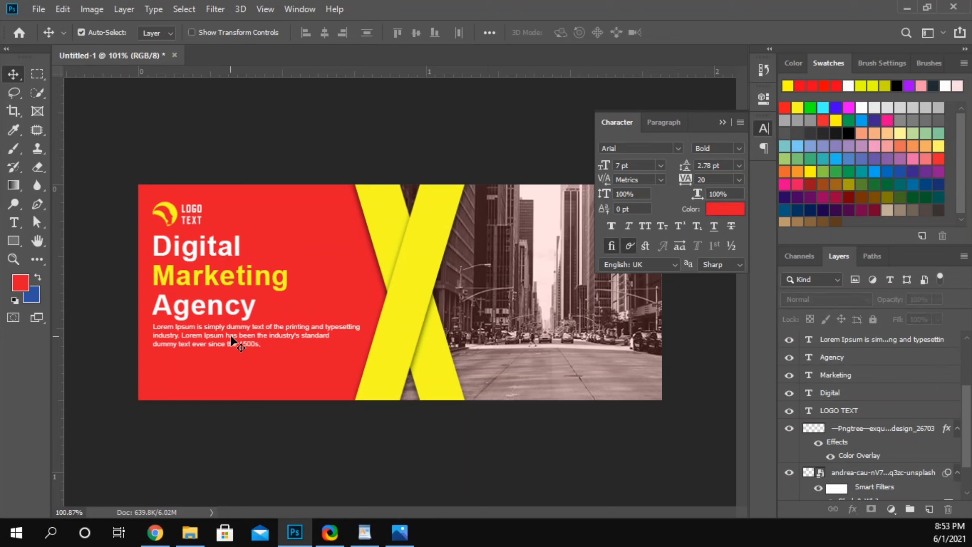
Step: Move the Lorem Ipsum paragraph down about 10 px, away from the "Agency" line
left_click(231, 334)
key("Down")
key("Down")
key("Down")
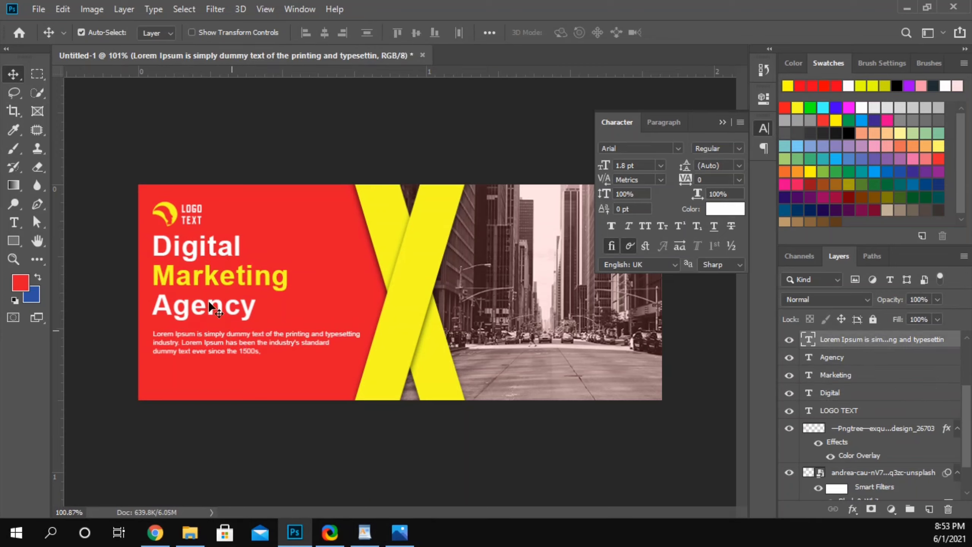
Step: Move the three headline lines together about 3 px down, away from the logo
left_click_drag(108, 222, 226, 323)
key("Down")
key("Down")
key("Down")
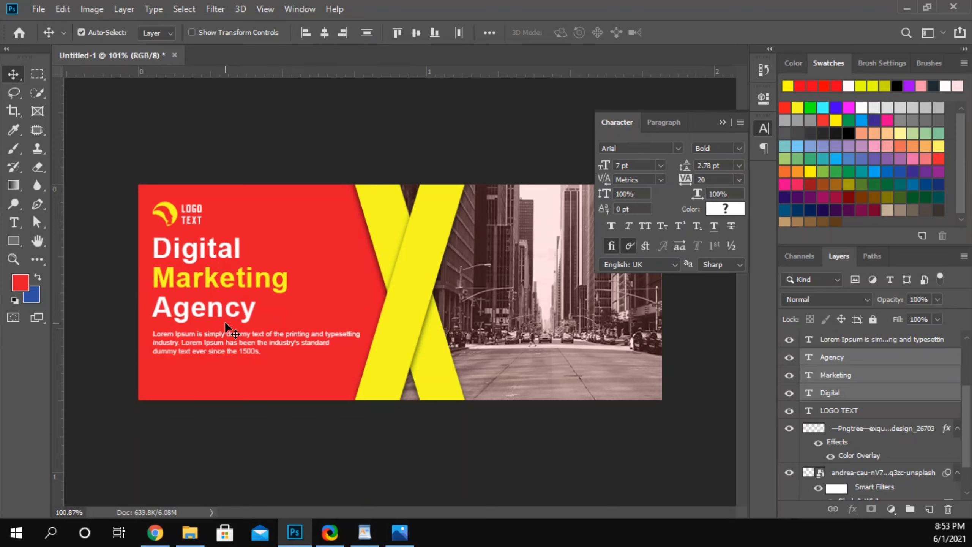
left_click(101, 298)
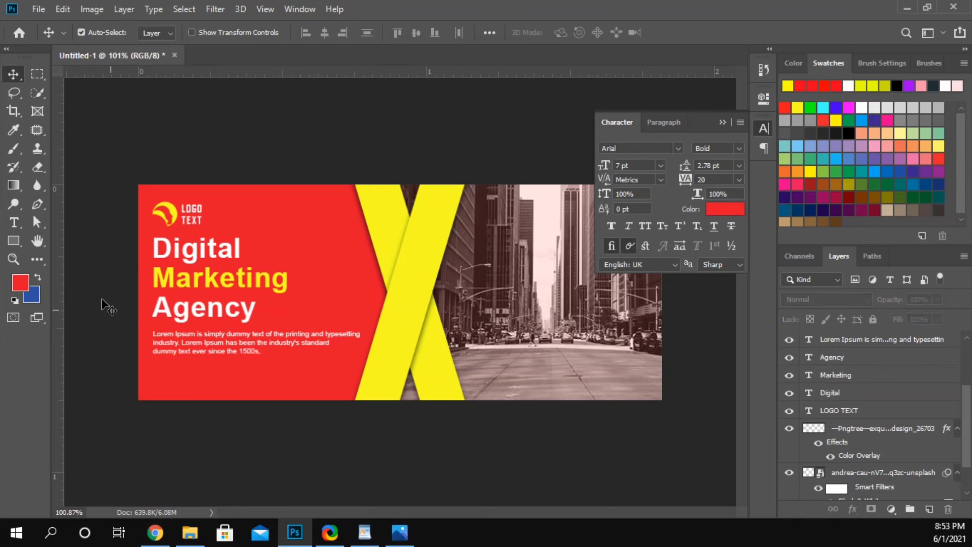
Step: Draw a rounded rectangle about 130 × 27 px with 10 px radius below the Lorem Ipsum paragraph
left_click(13, 240)
left_click(55, 252)
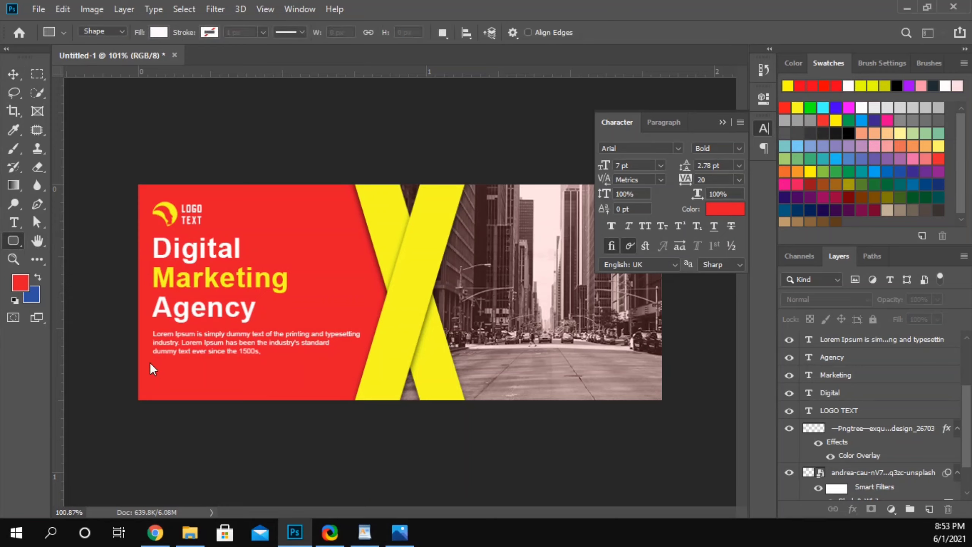
left_click_drag(152, 372, 239, 391)
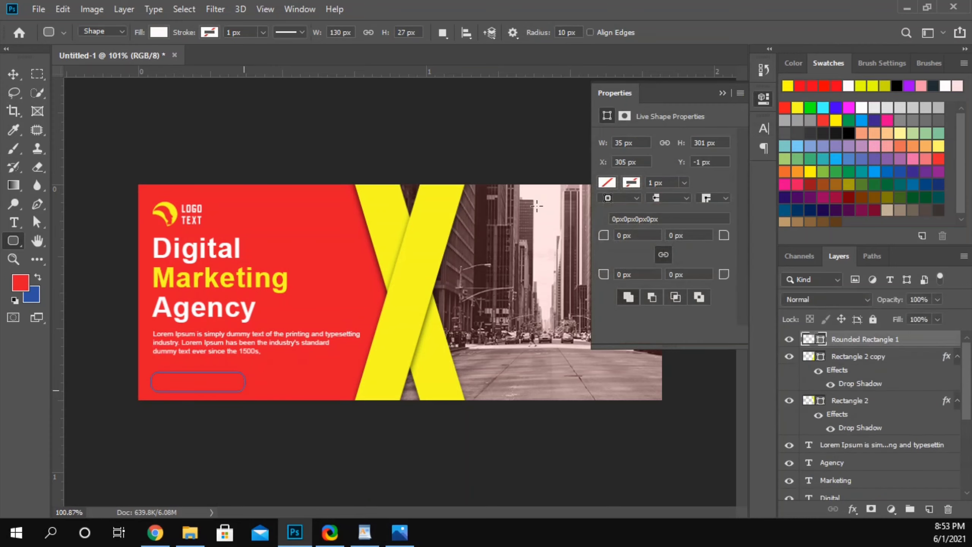
Step: Set all four corner radii of the white rounded rectangle to 13.5 px
type("13.5")
key("Return")
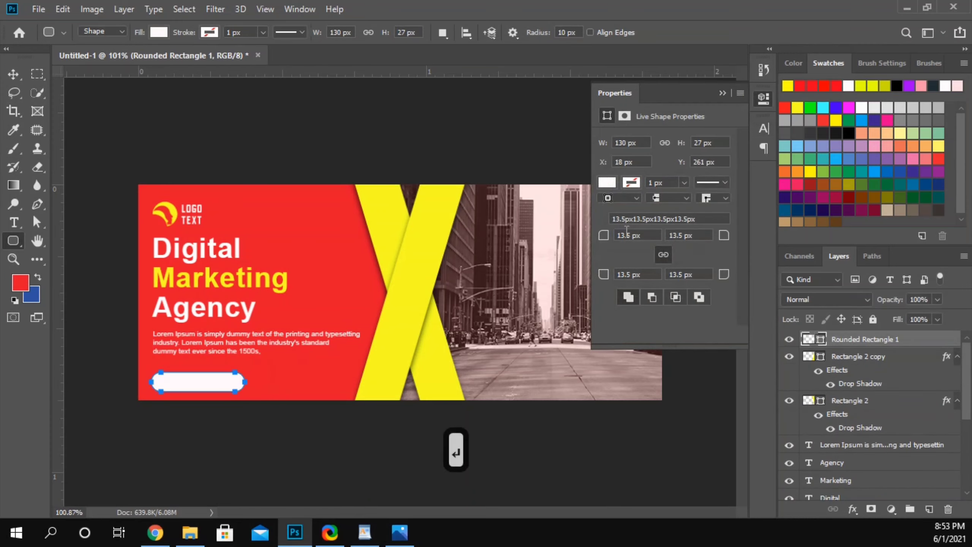
left_click(721, 94)
key("v")
left_click(177, 134)
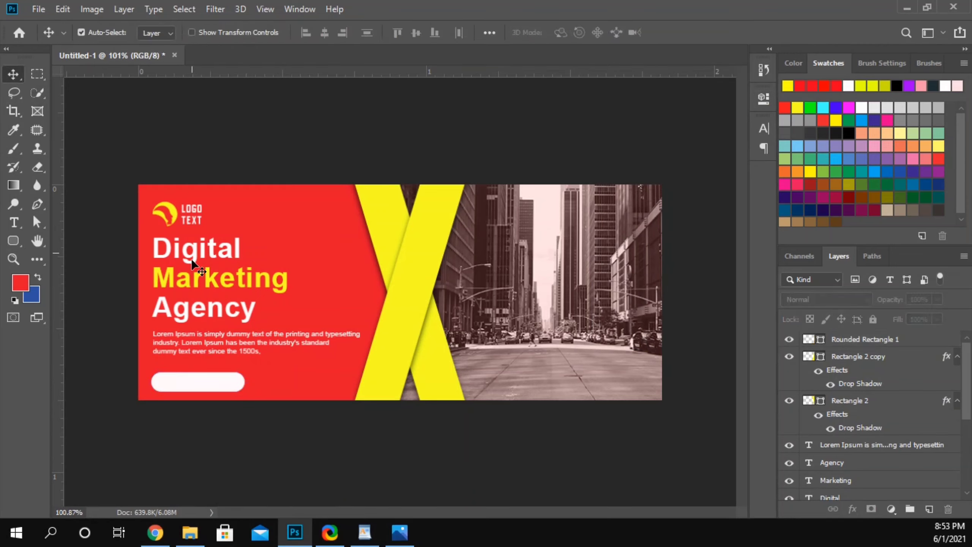
Step: Add the text "Learn More" on the white rounded button
left_click(13, 222)
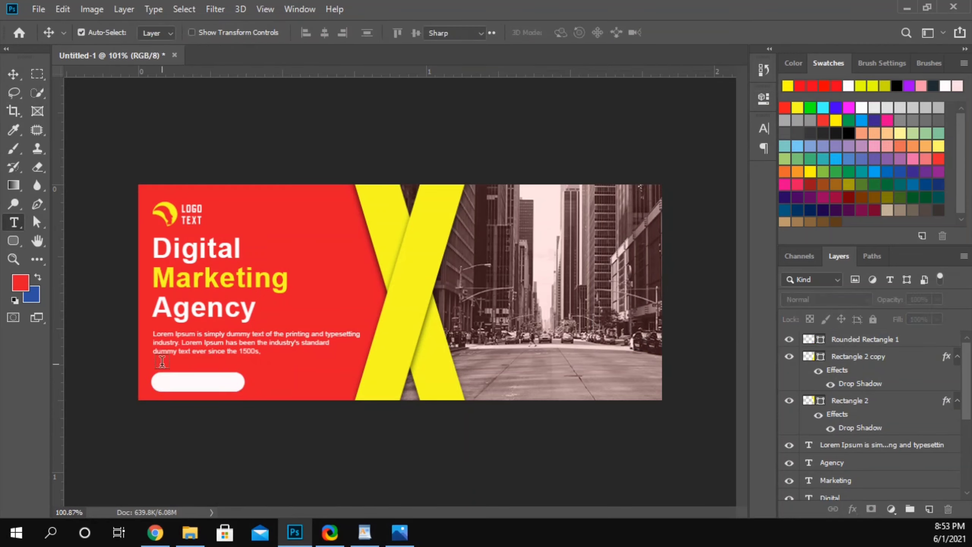
left_click(174, 379)
type("Learn More")
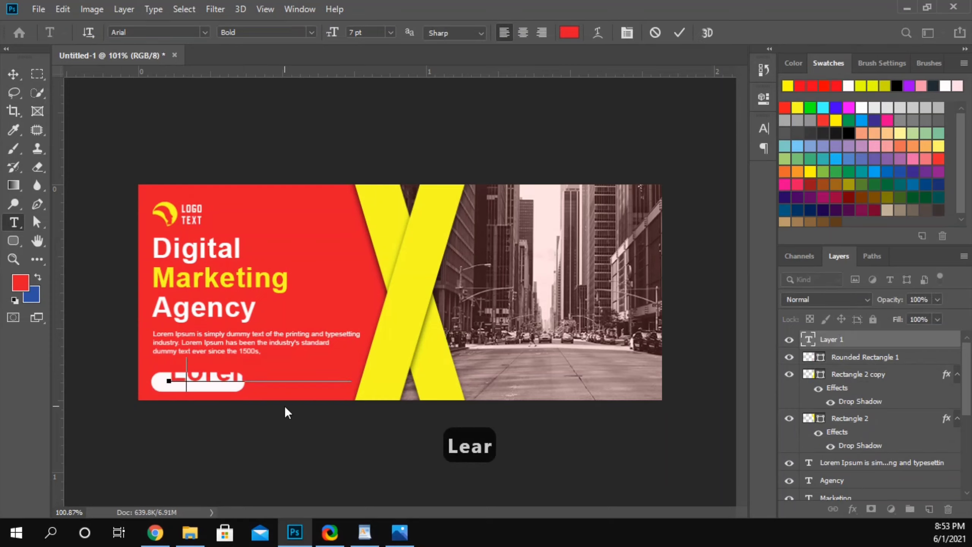
left_click(14, 74)
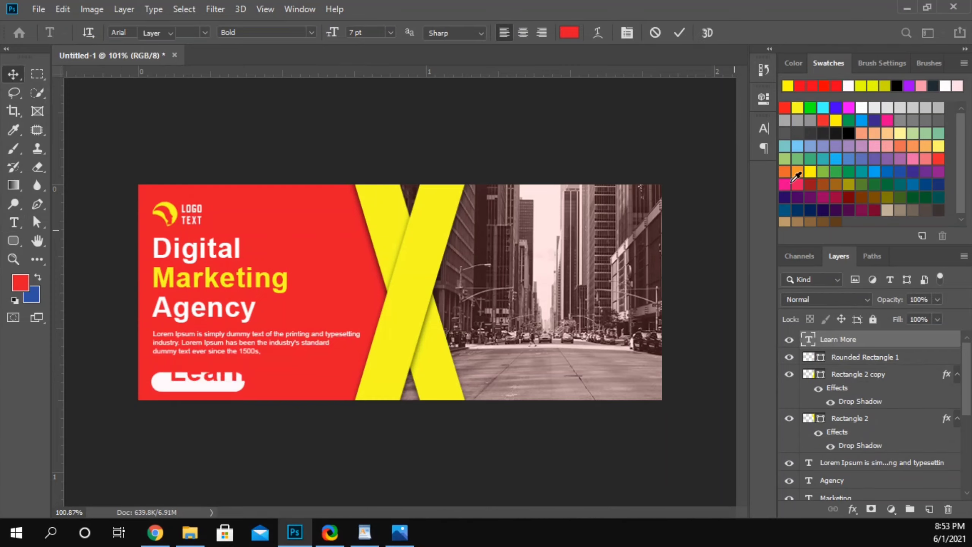
Step: Set the "Learn More" text to 3 pt with 0 tracking and centre it on the white button
left_click(763, 128)
left_click(722, 210)
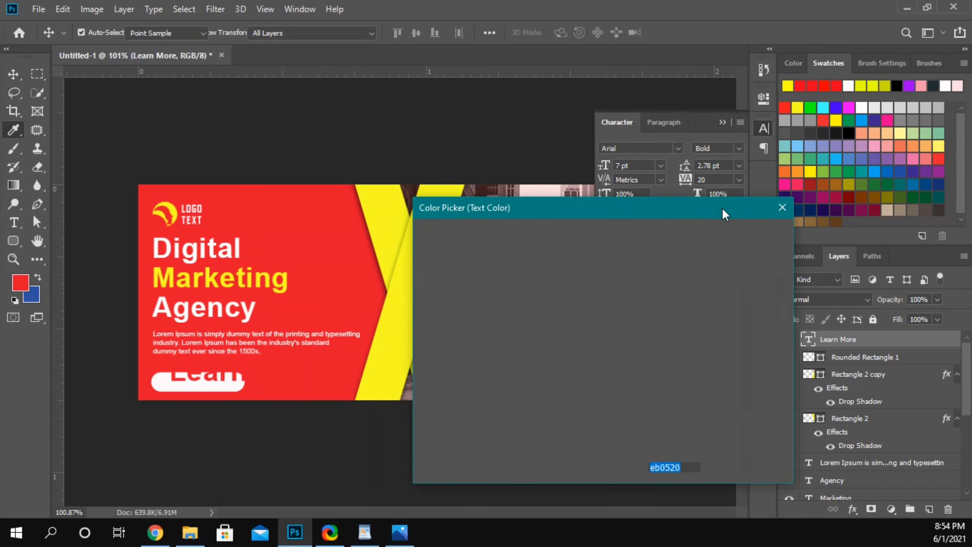
left_click(781, 209)
double_click(633, 165)
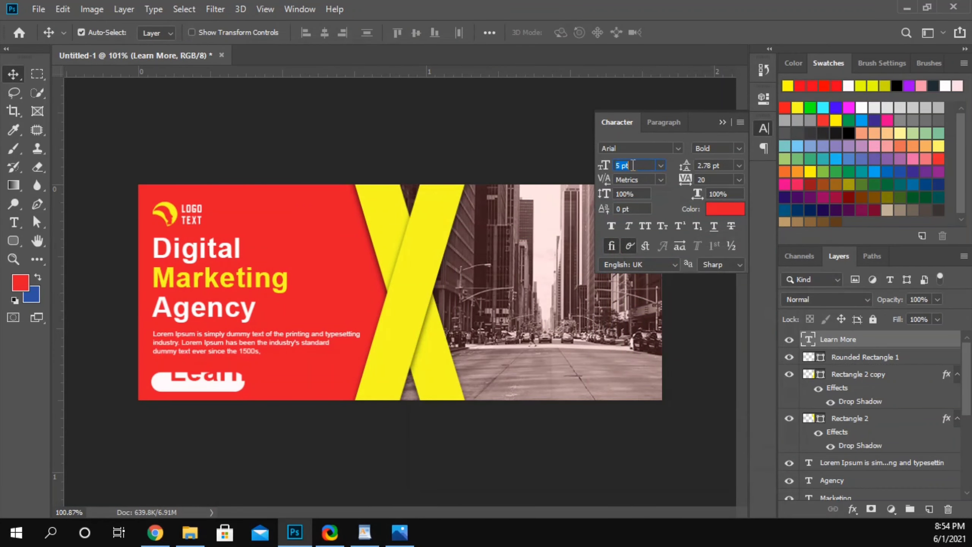
type("1")
key("Return")
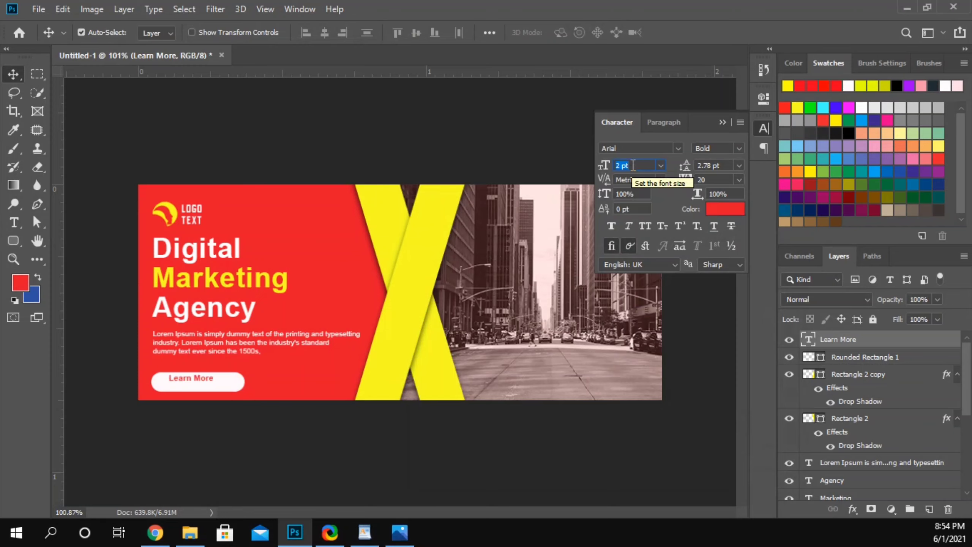
key("Up")
key("Return")
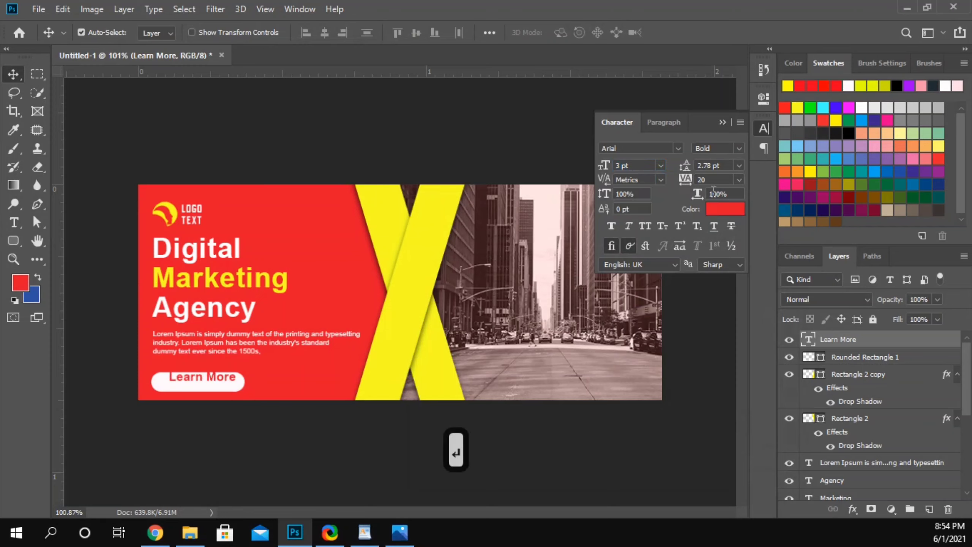
left_click_drag(211, 379, 207, 384)
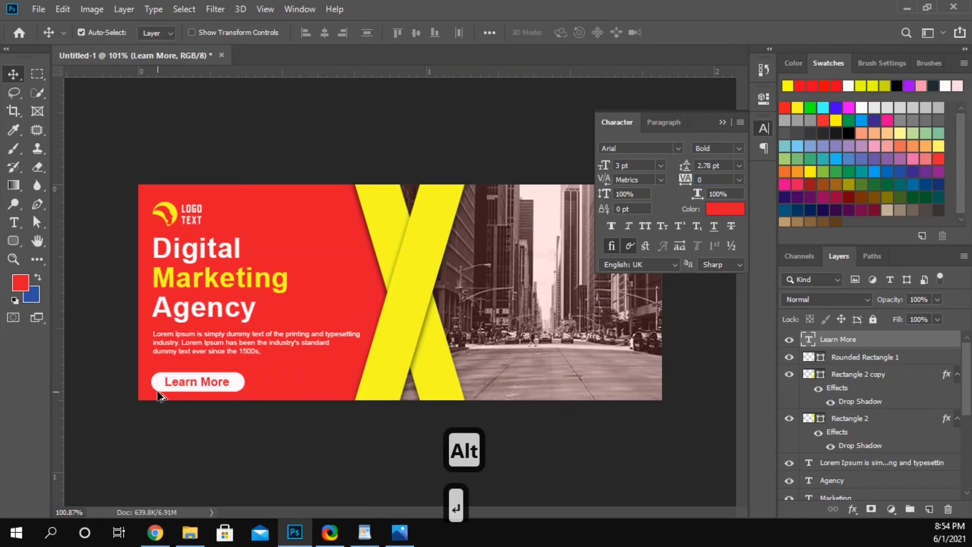
Step: Narrow the white button from its left side to about 91.5% width and centre the "Learn More" text on it
scroll(161, 383, "up", 3)
scroll(161, 383, "up", 2)
scroll(162, 379, "left", 2)
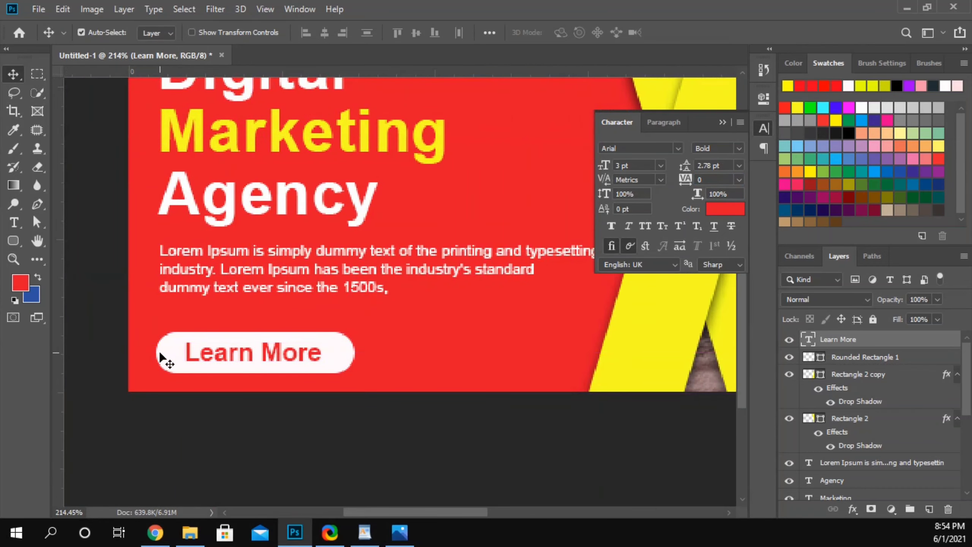
left_click(160, 358)
key("ctrl+t")
left_click_drag(157, 353, 172, 354)
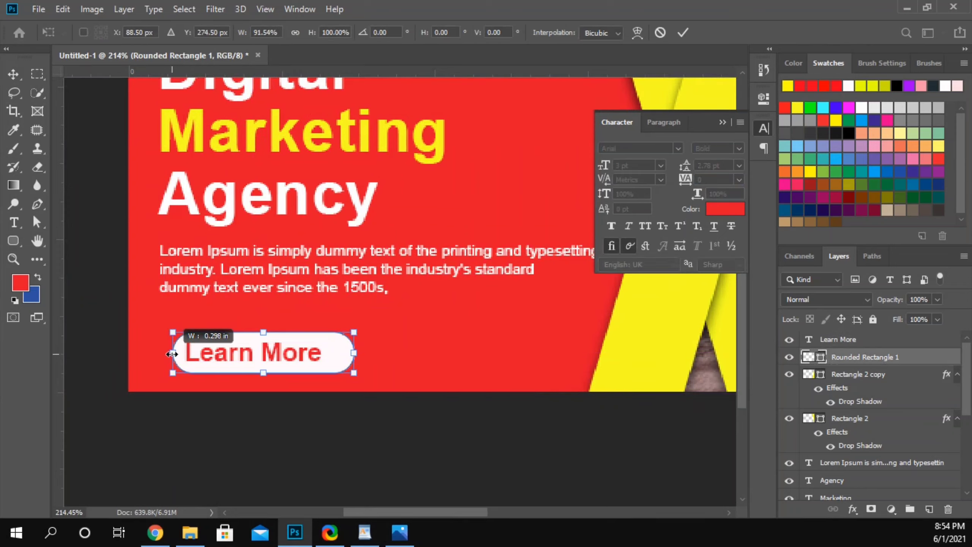
left_click(13, 75)
left_click_drag(186, 417, 263, 336)
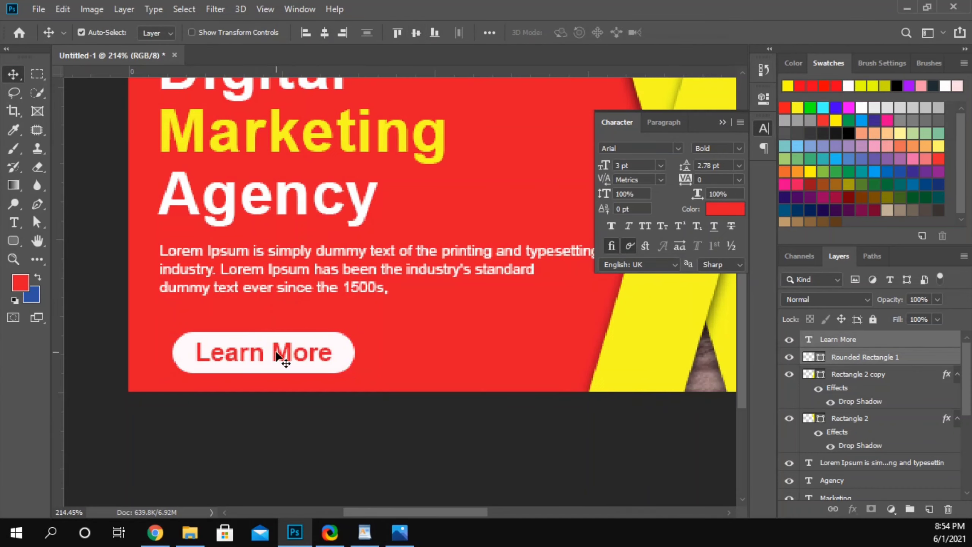
Step: Move the button and its label together about 5 px left and 6 px up, closer to the paragraph
left_click(220, 423)
scroll(220, 423, "down", 4)
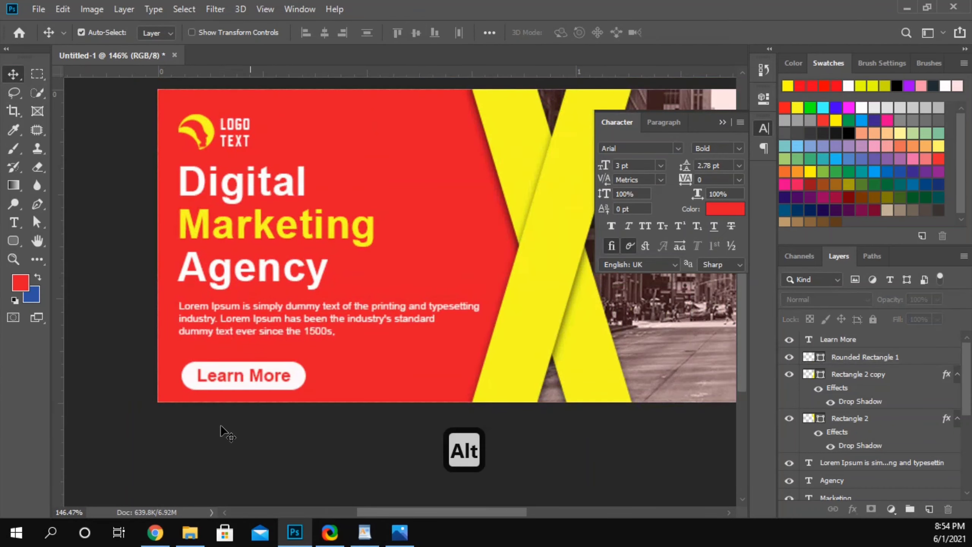
left_click(188, 385)
key("shift+Up")
key("shift+Up")
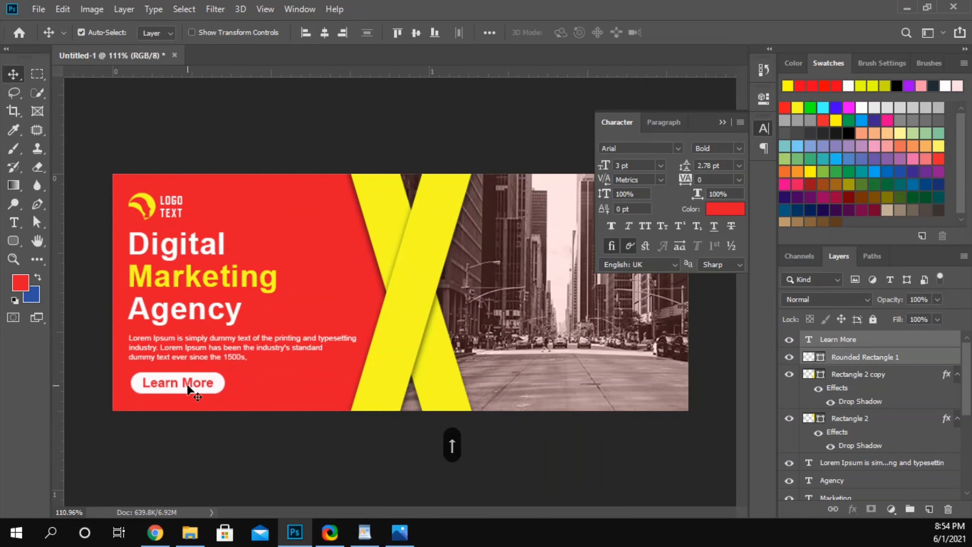
key("Down")
key("Down")
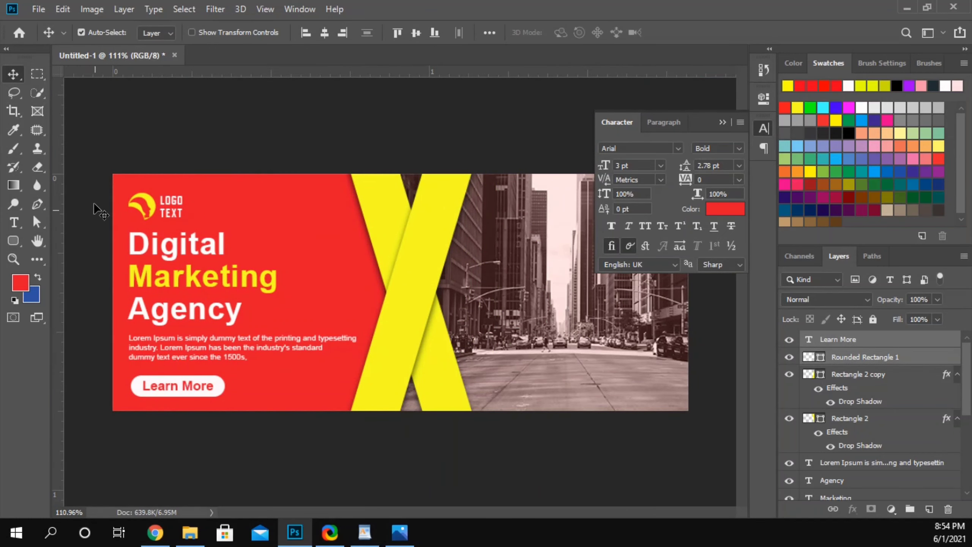
Step: Move the three headline lines and the Lorem Ipsum paragraph together about 6 px down
left_click_drag(95, 191, 174, 345)
key("shift+Down")
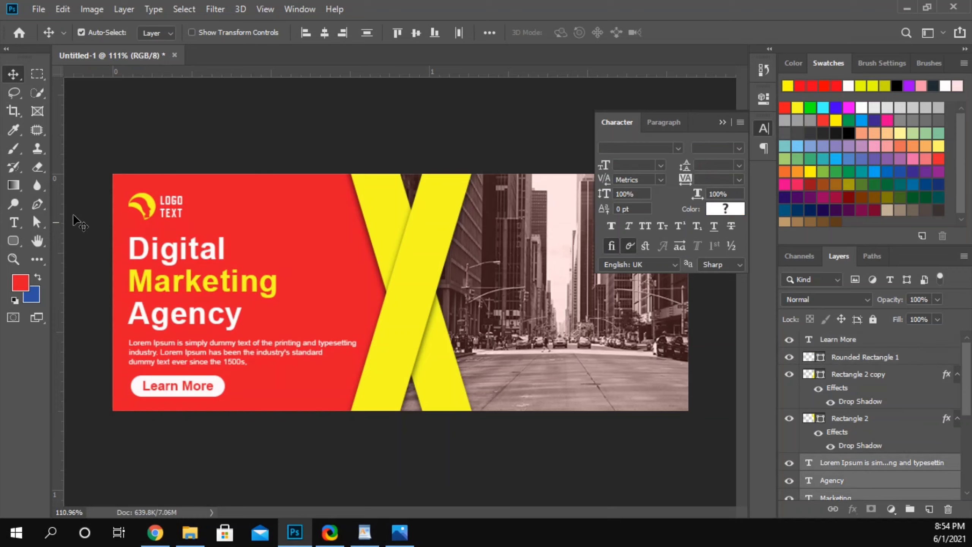
left_click(101, 251)
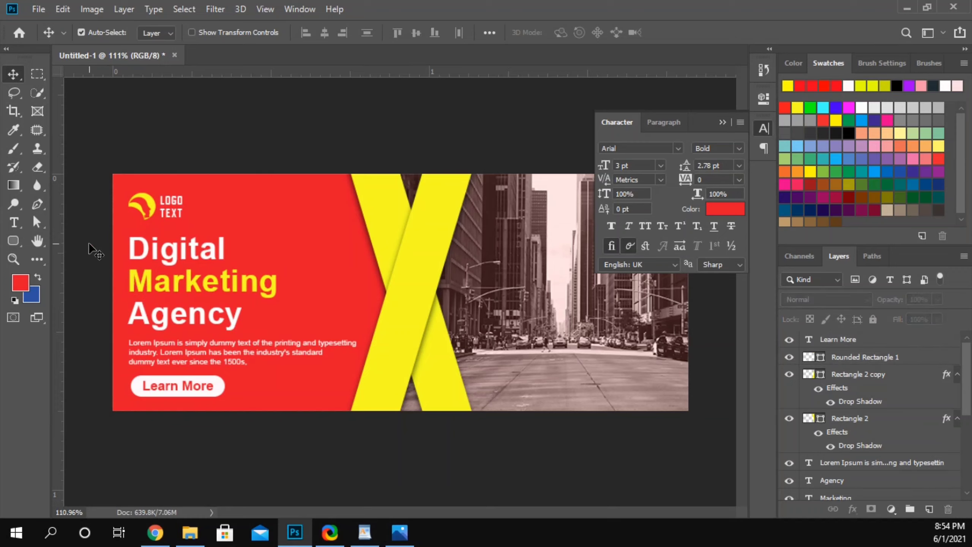
Step: Move the three headline lines together about 2 px up, away from the paragraph
left_click(237, 288)
key("Up")
key("Up")
key("Up")
key("Down")
key("Down")
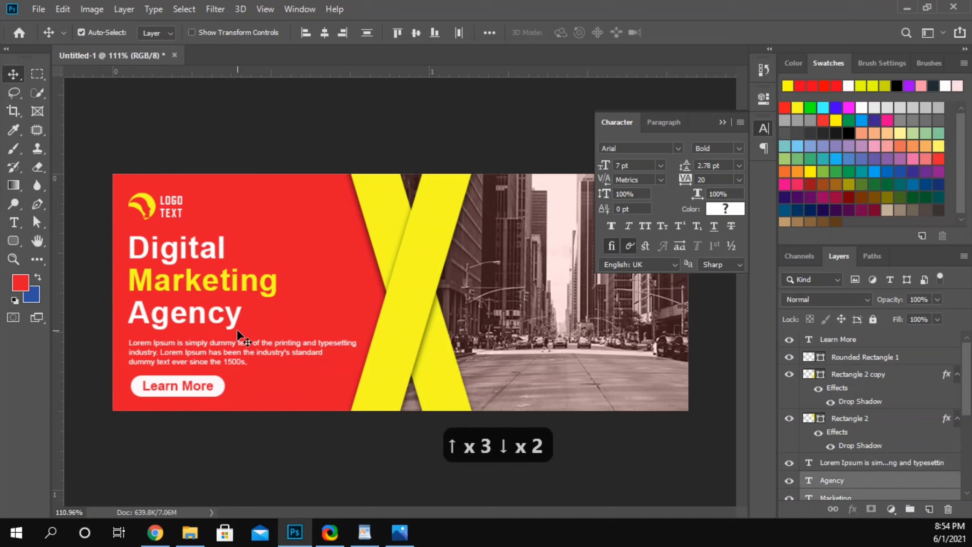
Step: Nudge the logo about 1 px down, toward the "Digital" line
left_click(191, 222)
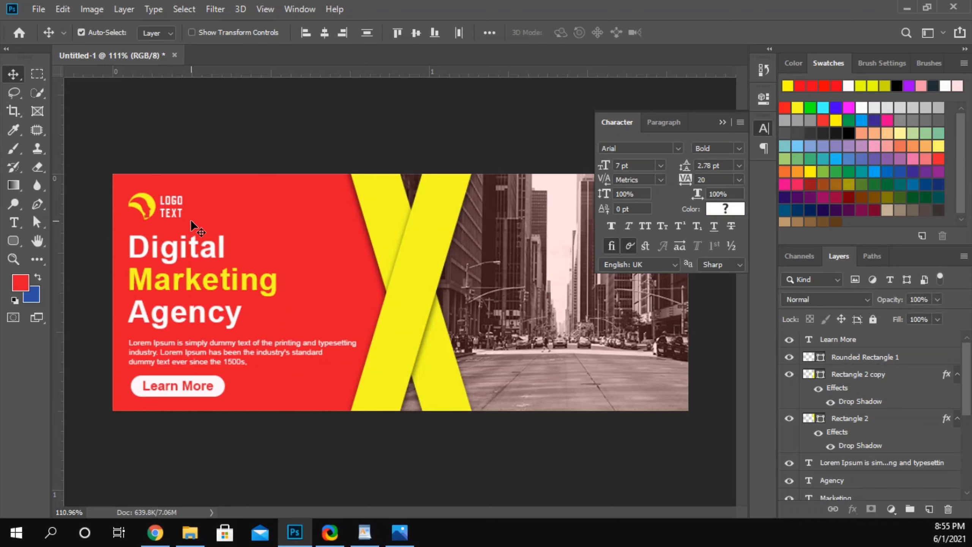
left_click(190, 219)
key("Down")
key("Down")
key("Up")
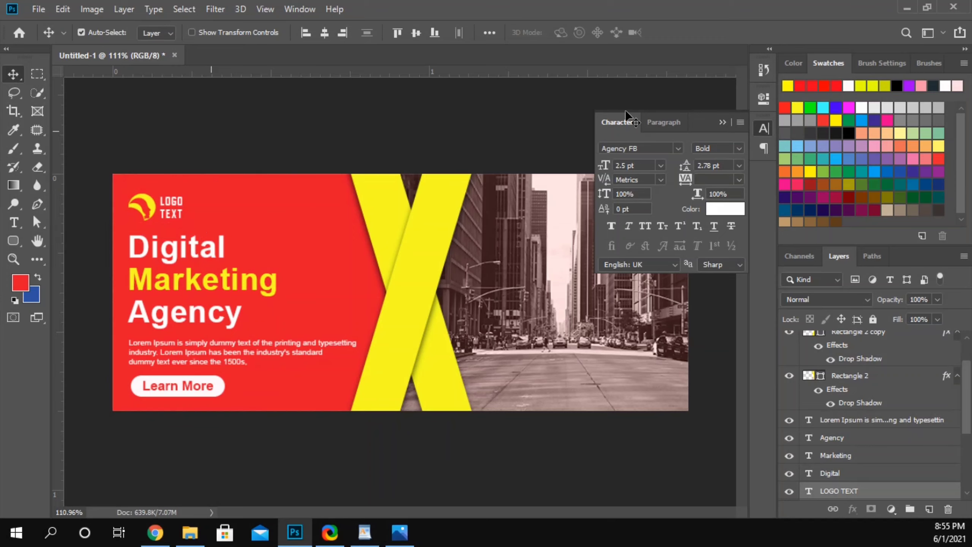
left_click(722, 123)
key("ctrl")
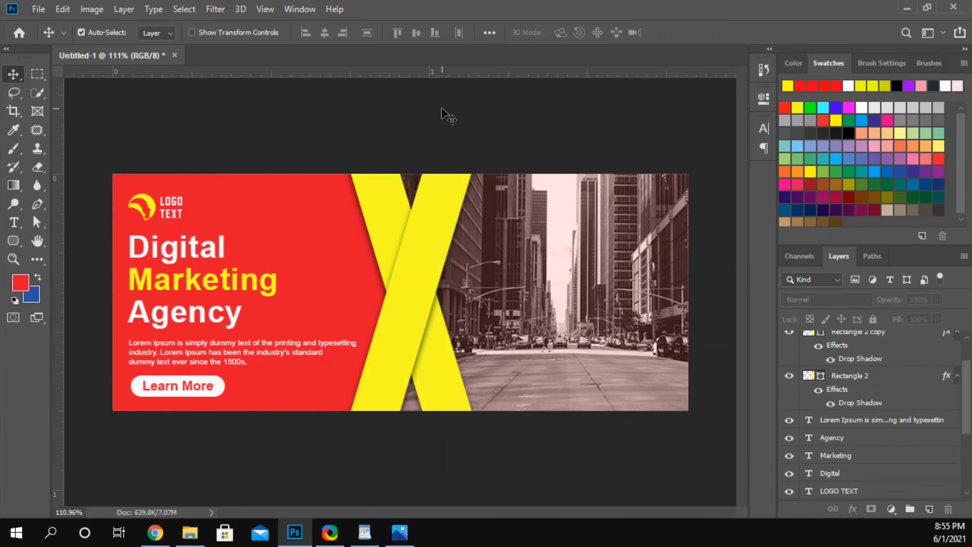
Step: Draw a white circle about 26 px in diameter over the road in the street photo
key("ctrl+0")
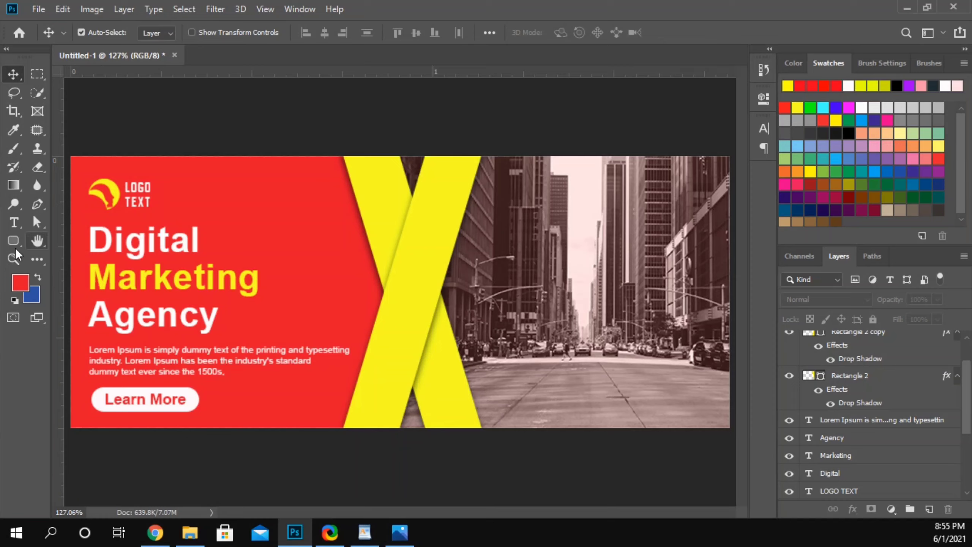
left_click_drag(13, 241, 58, 268)
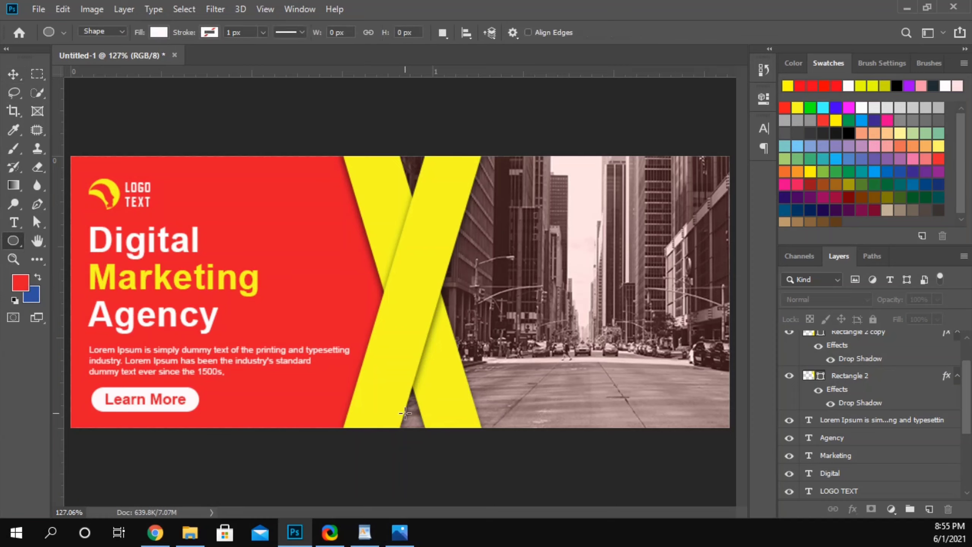
left_click_drag(504, 382, 521, 400)
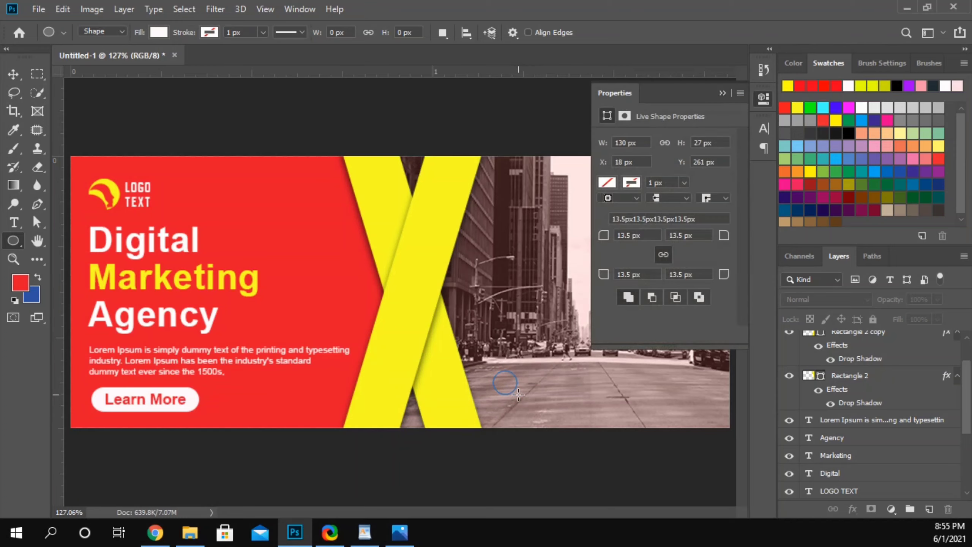
left_click(722, 94)
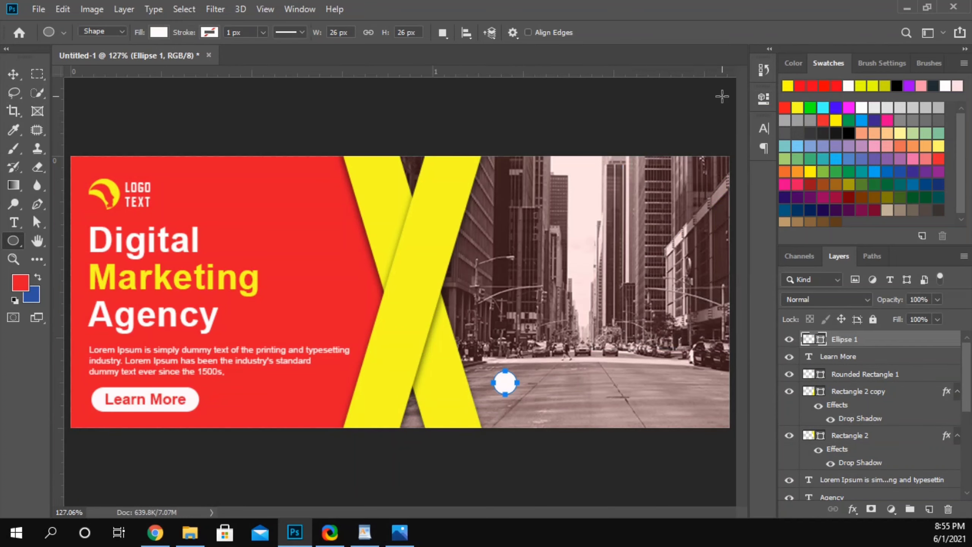
Step: Move the white circle to the photo's lower-right corner and duplicate it twice to form an evenly spaced horizontal row
left_click(14, 74)
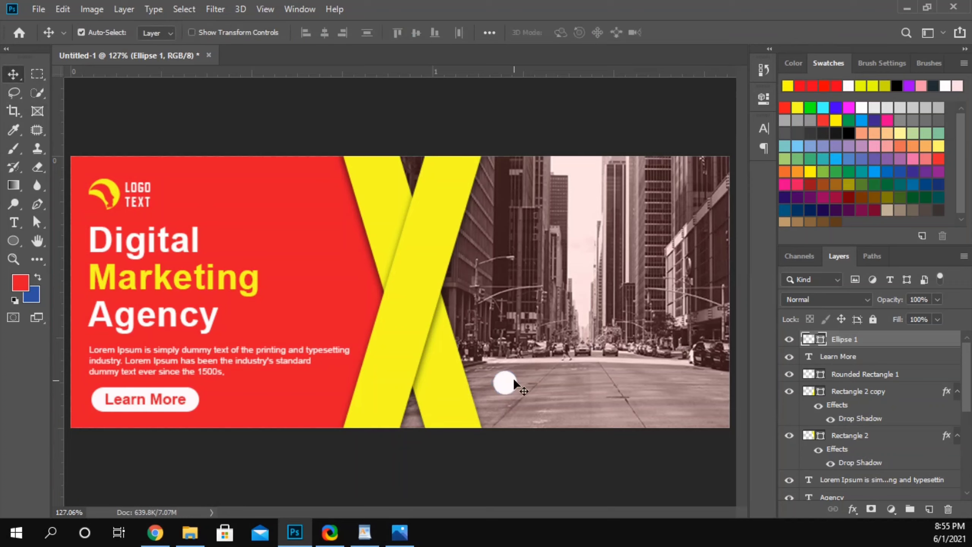
left_click_drag(514, 378, 646, 413)
left_click(671, 445)
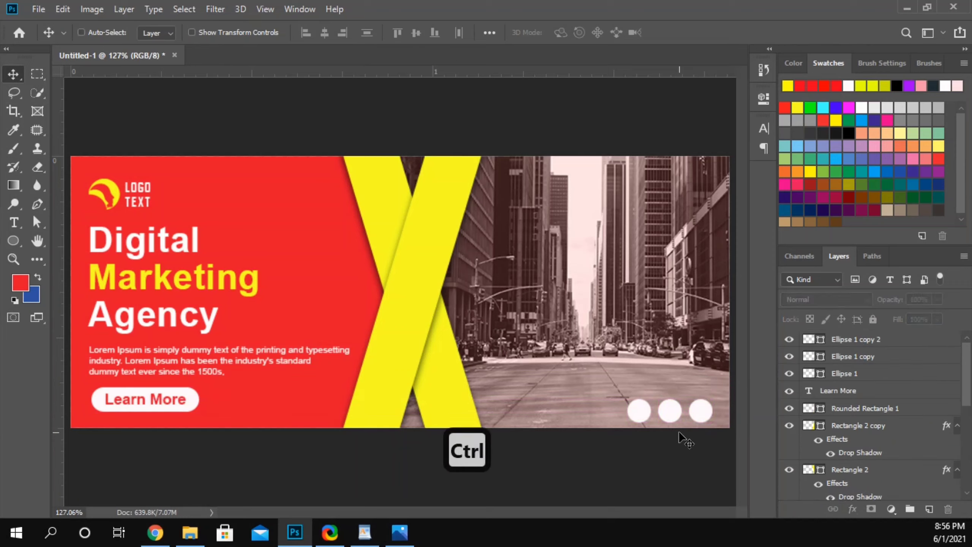
Step: Scale the three white circles together to about 115%
left_click_drag(631, 448, 716, 382)
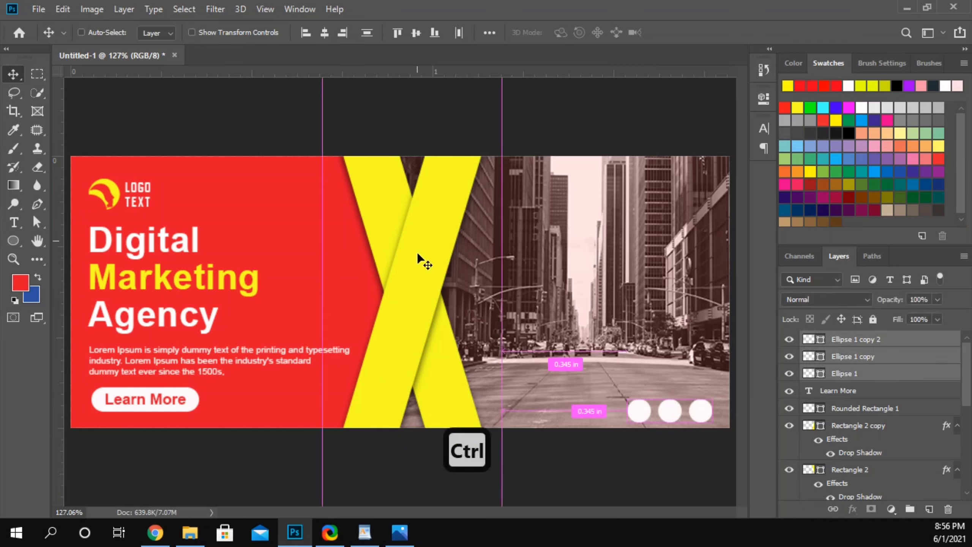
key("ctrl+t")
mouse_move(626, 394)
left_mouse_down()
mouse_move(606, 391)
mouse_move(613, 395)
left_mouse_up()
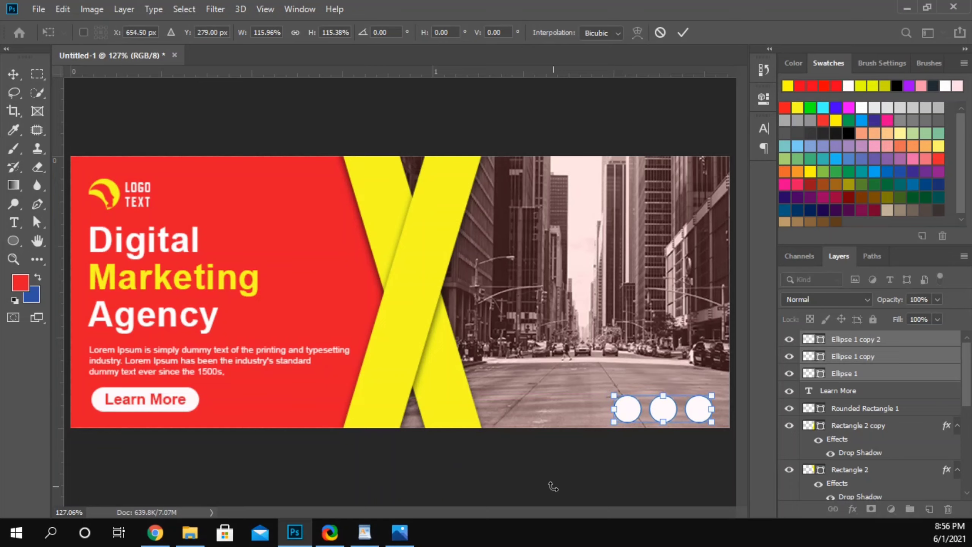
key("Return")
Step: Move the row of three circles about 8 px right, toward the banner's edge
key("shift+Right")
key("shift+Right")
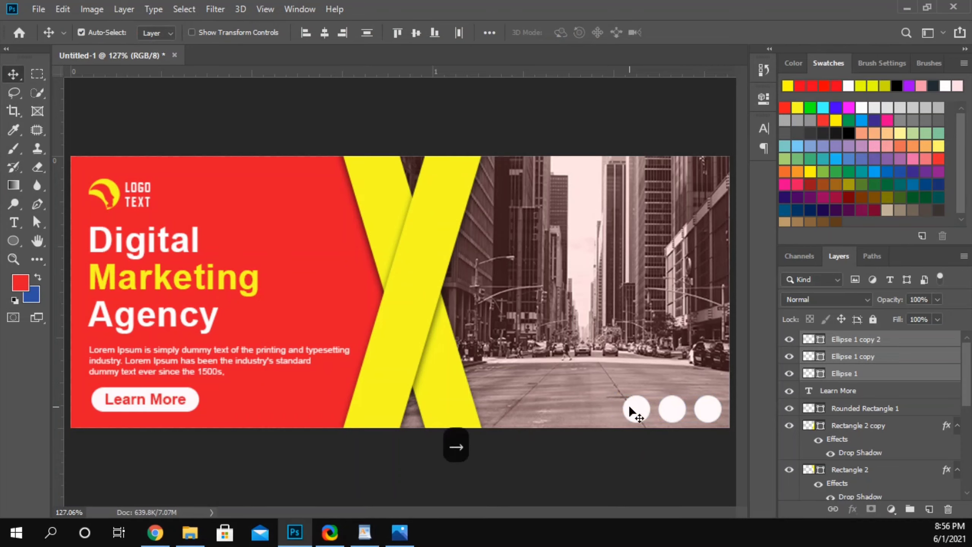
key("Left")
key("Left")
key("Left")
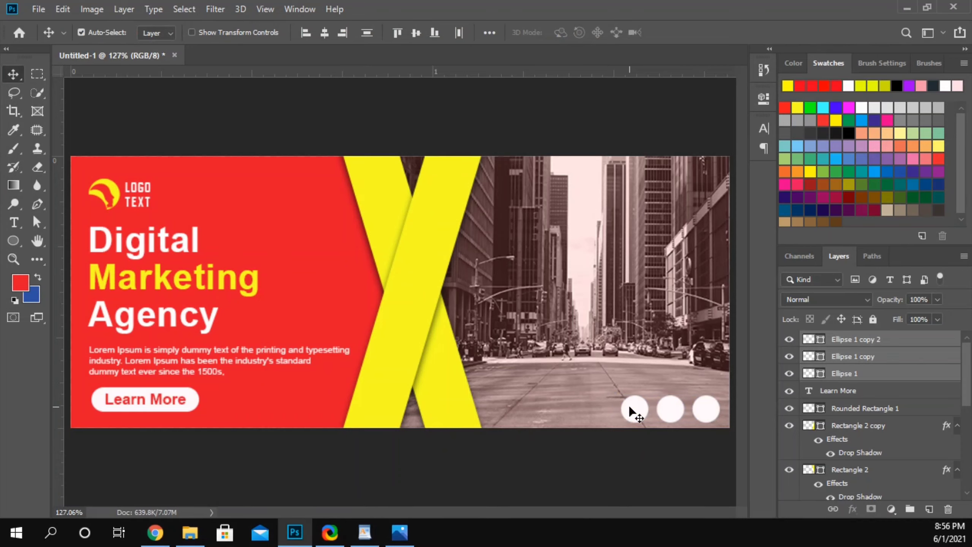
left_click(469, 473)
Step: Move the leftmost circle about 5 px right, closer to the middle circle
left_click(635, 411)
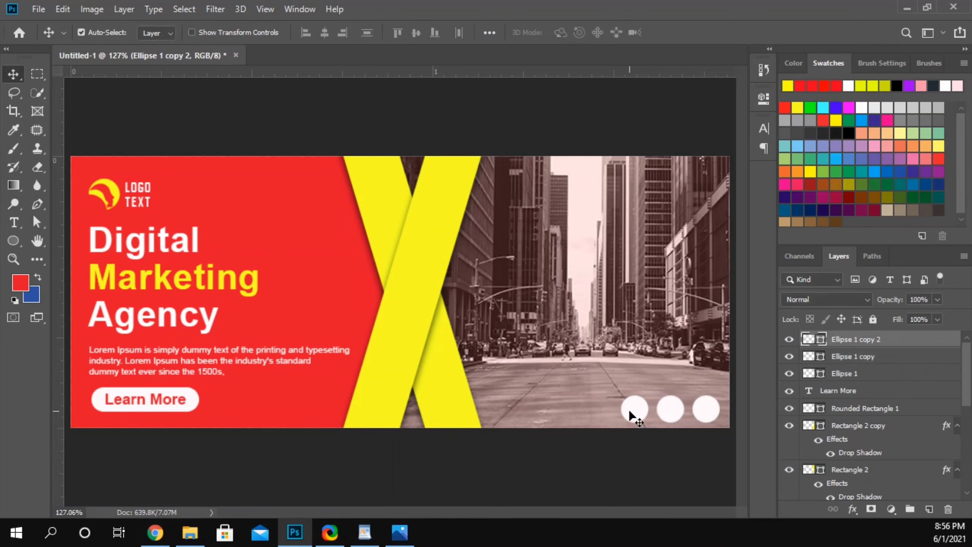
key("shift+Right")
key("Left")
key("Left")
key("Left")
key("Left")
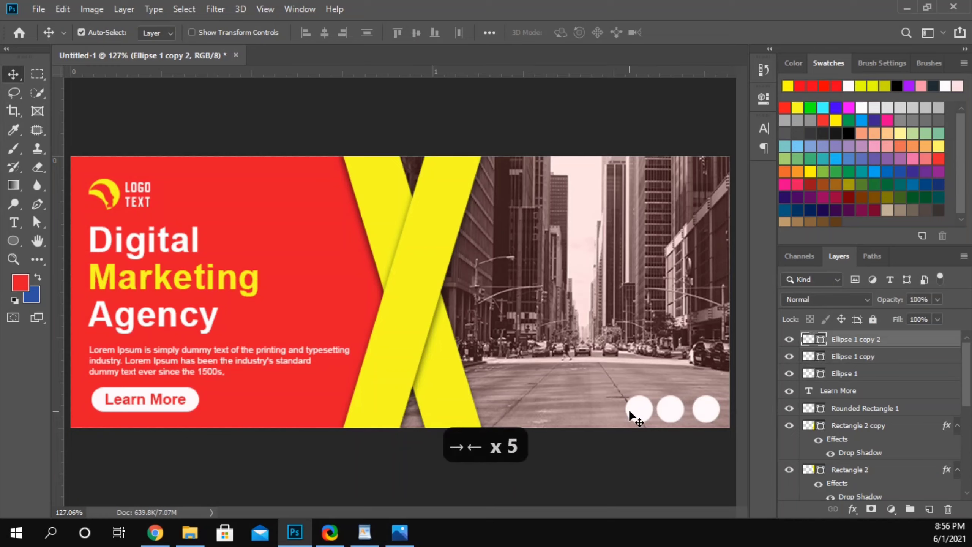
Step: Distribute the three white circles at the photo's lower-right corner evenly in the horizontal direction
left_click(670, 407, "shift")
left_click(706, 407, "shift")
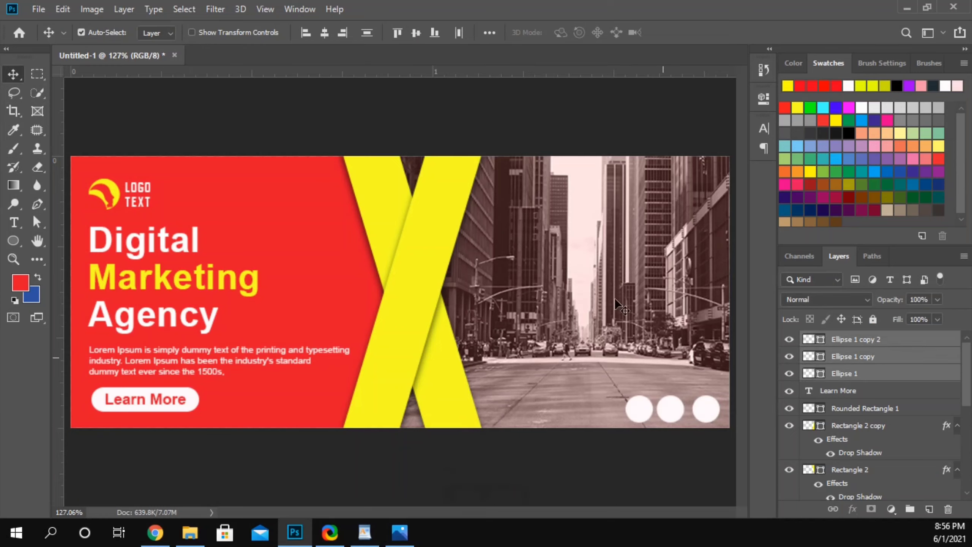
left_click(509, 103)
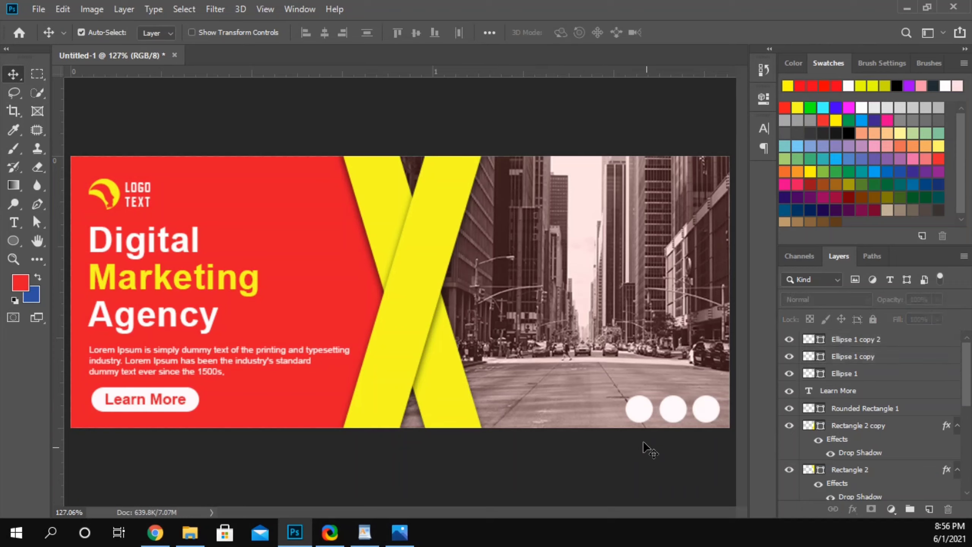
Step: Lock the city photo layer completely and clear the layer selection
left_click(624, 366)
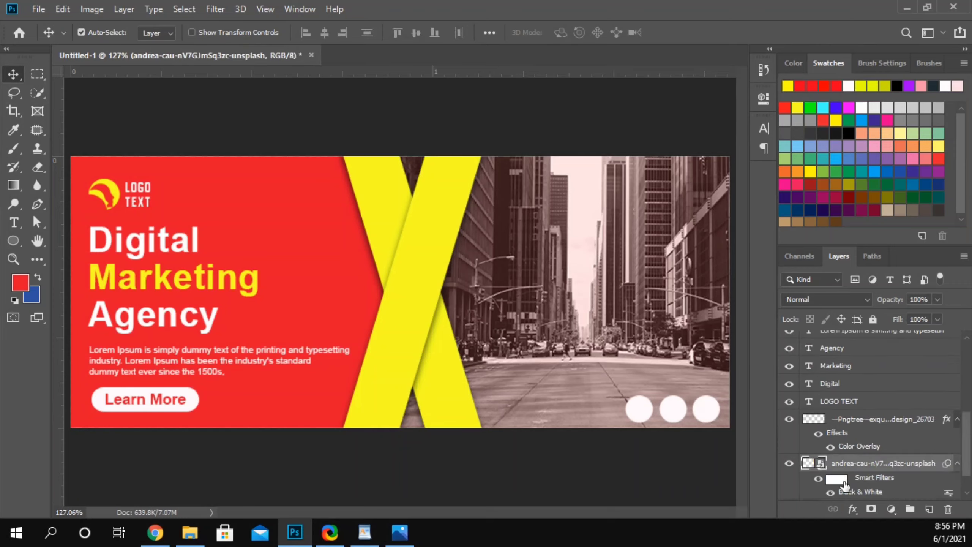
left_click(873, 319)
left_click(606, 458)
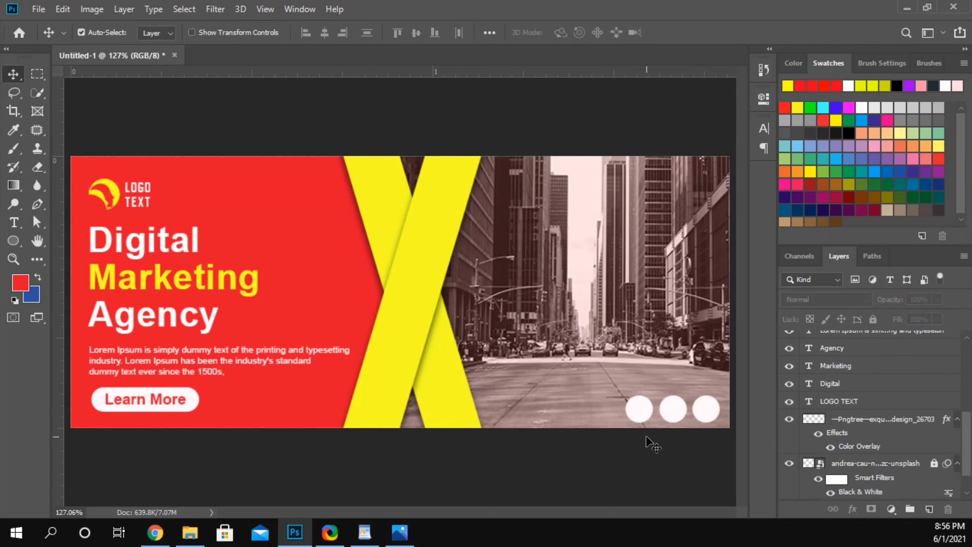
Step: Place the black Facebook icon file 59439 from the Downloads folder, scaled to about 5.5%, on the leftmost white circle
left_click(190, 533)
scroll(464, 329, "down", 5)
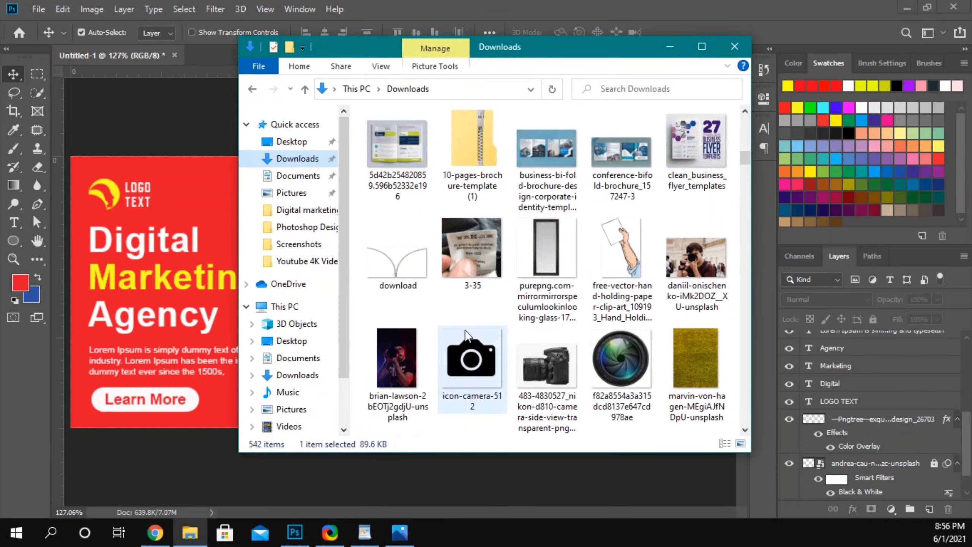
scroll(465, 330, "down", 15)
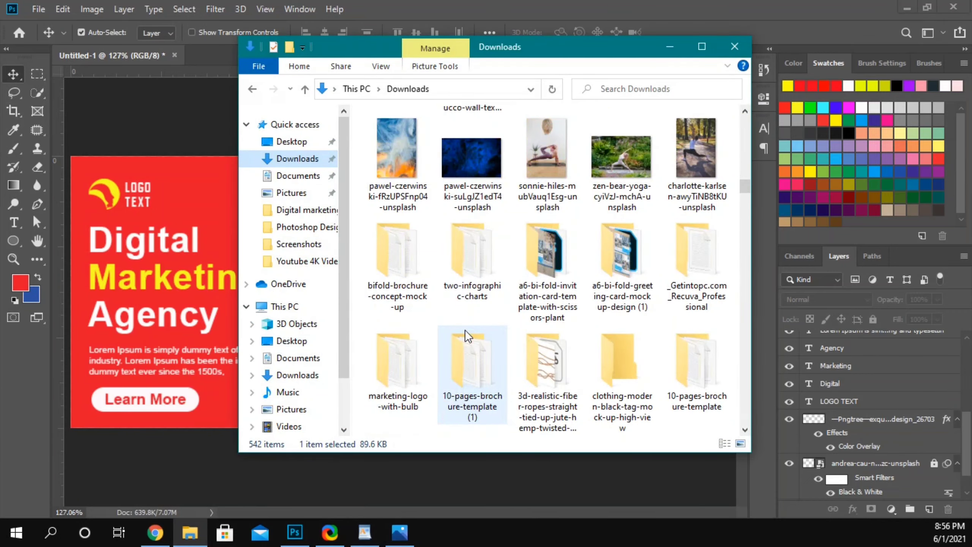
scroll(465, 330, "down", 12)
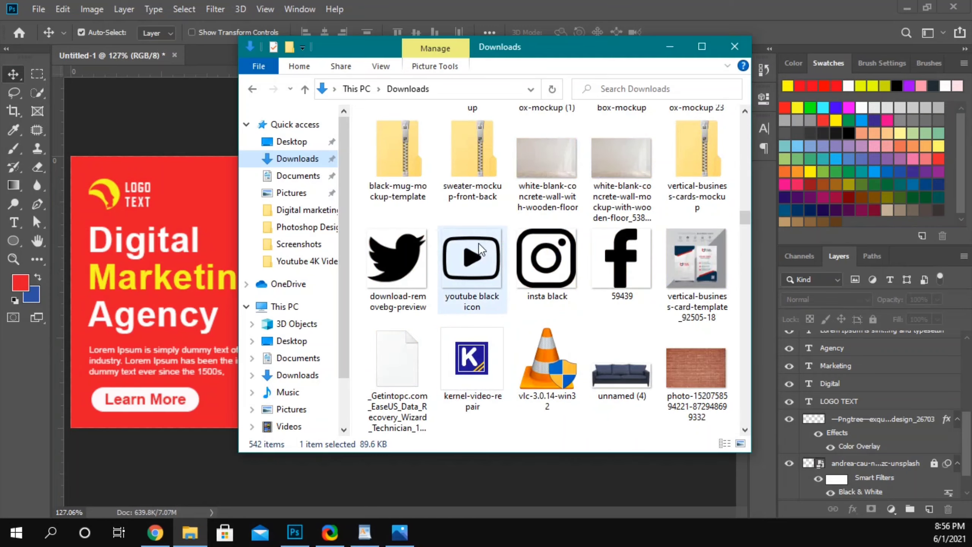
left_click_drag(621, 260, 214, 319)
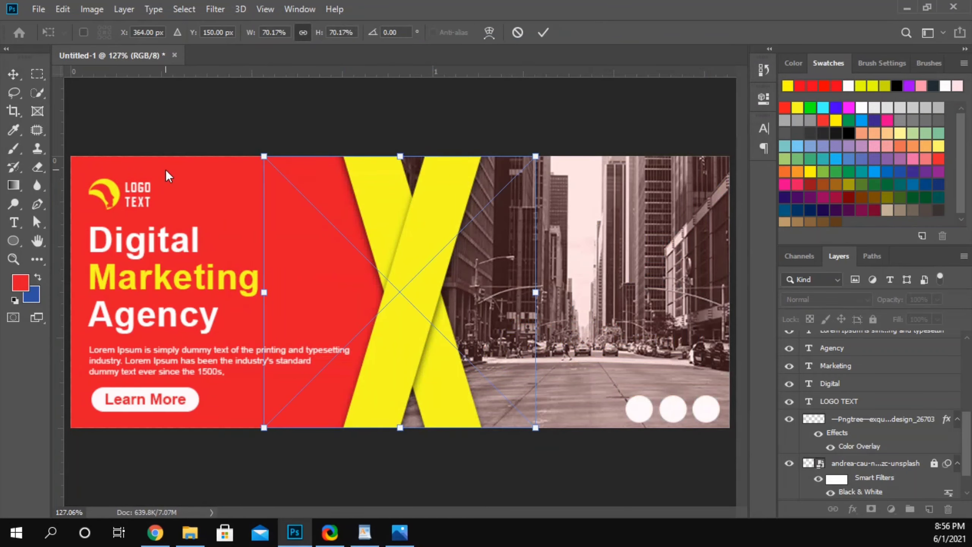
left_click_drag(272, 166, 638, 412)
key("Return")
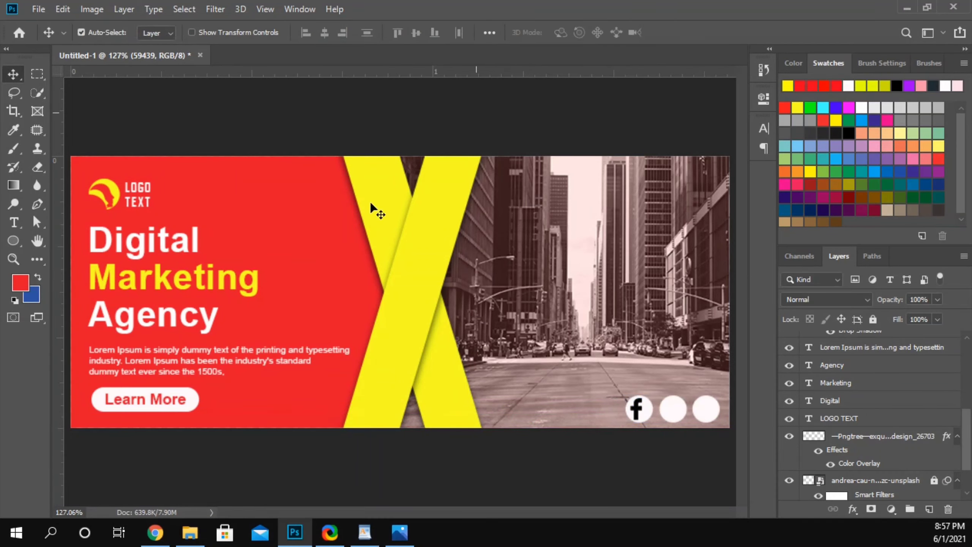
Step: Place the "insta black" icon from the Downloads folder, scaled to about 3%, on the middle white circle
left_click(189, 538)
left_click_drag(546, 262, 213, 277)
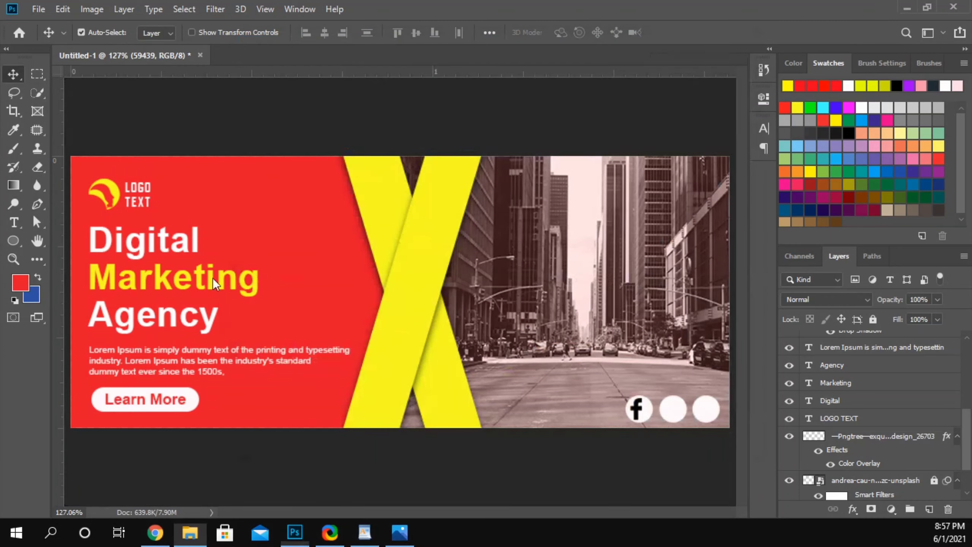
left_click_drag(381, 305, 685, 398)
key("Return")
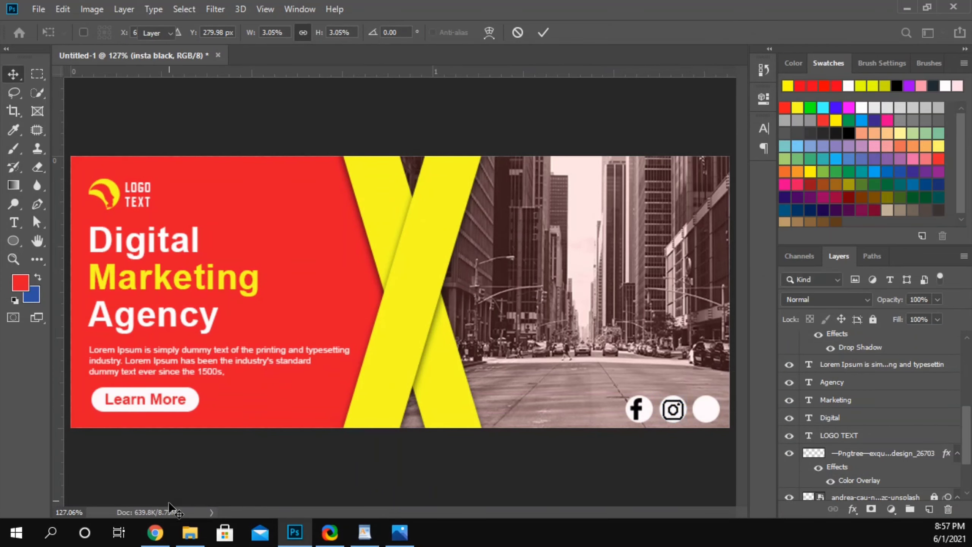
Step: Place the Twitter bird image download-removebg-preview from the Downloads folder, scaled to about 1.5%, in the centre of the rightmost white circle
left_click(190, 533)
left_click_drag(398, 264, 189, 158)
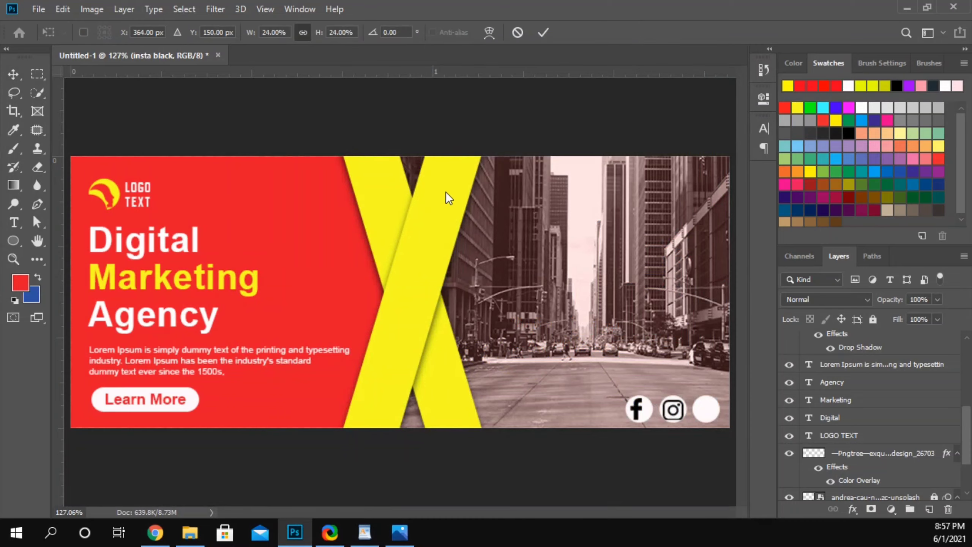
left_click_drag(535, 156, 704, 407)
scroll(703, 408, "up", 3)
scroll(704, 407, "up", 4)
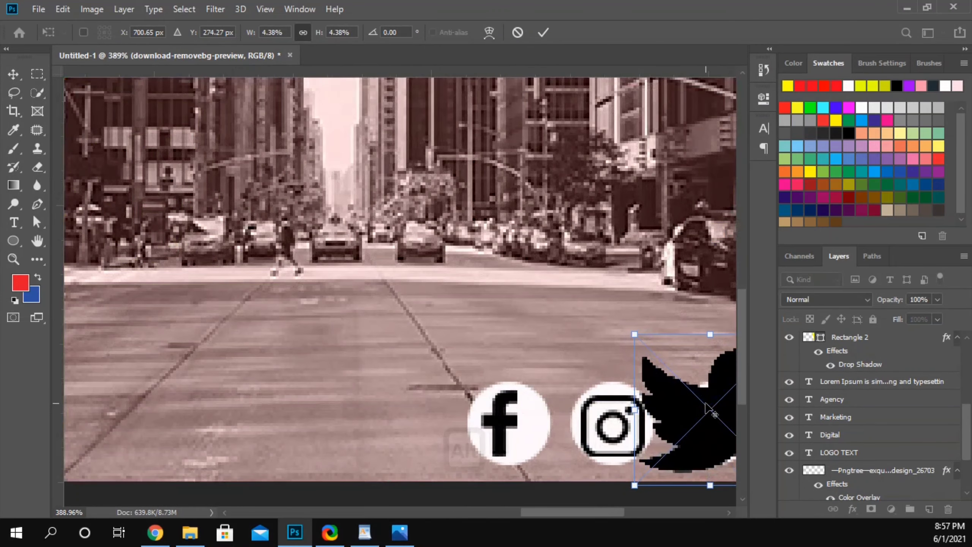
left_click_drag(568, 515, 602, 514)
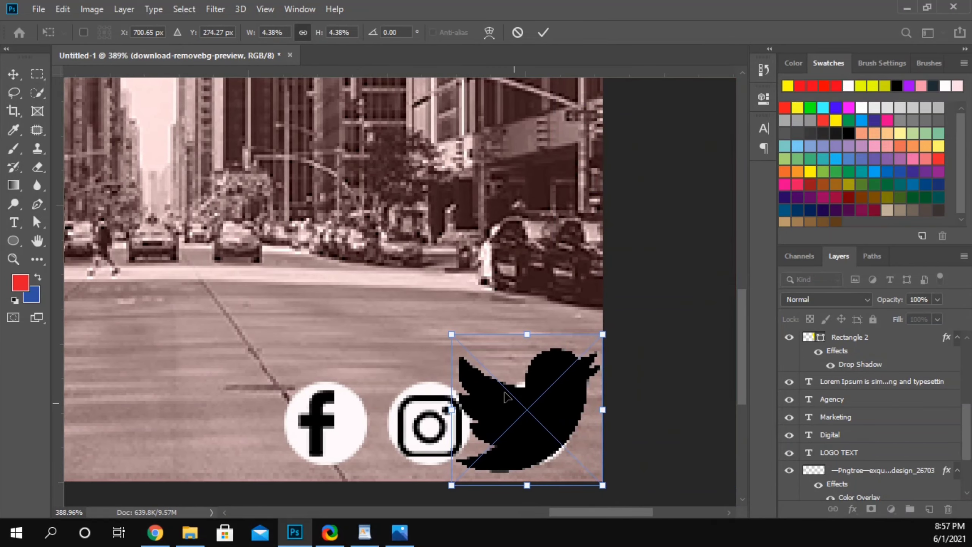
scroll(601, 212, "down", 3)
left_click_drag(602, 268, 539, 362)
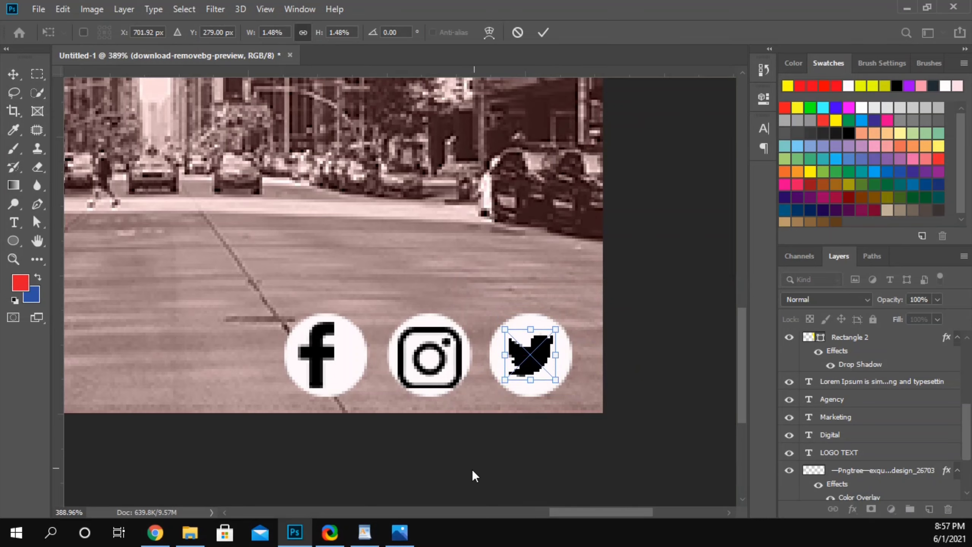
key("Return")
Step: Scale the Instagram icon to about 2.2% around its centre and align its vertical centre with the circle behind it
left_click(455, 336)
key("ctrl+t")
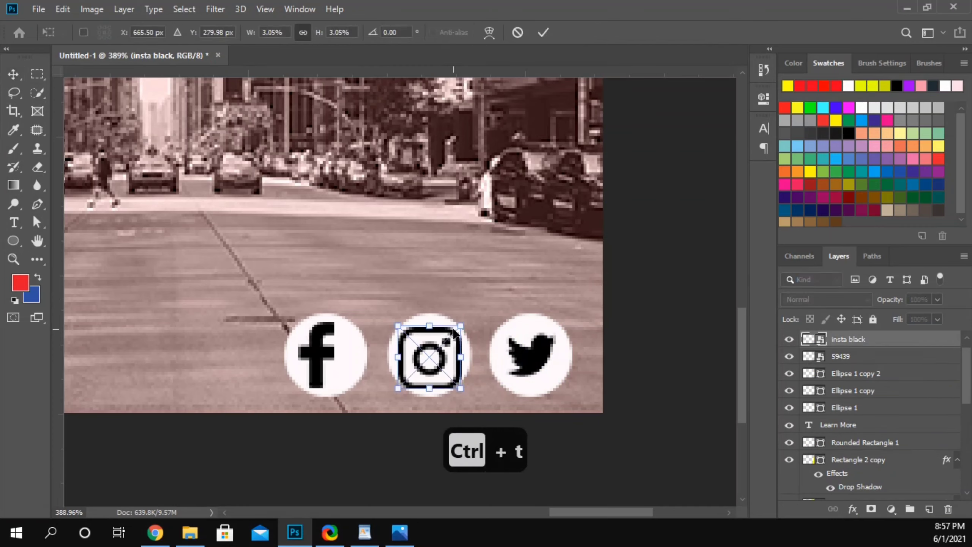
left_click_drag(460, 326, 451, 335, "alt")
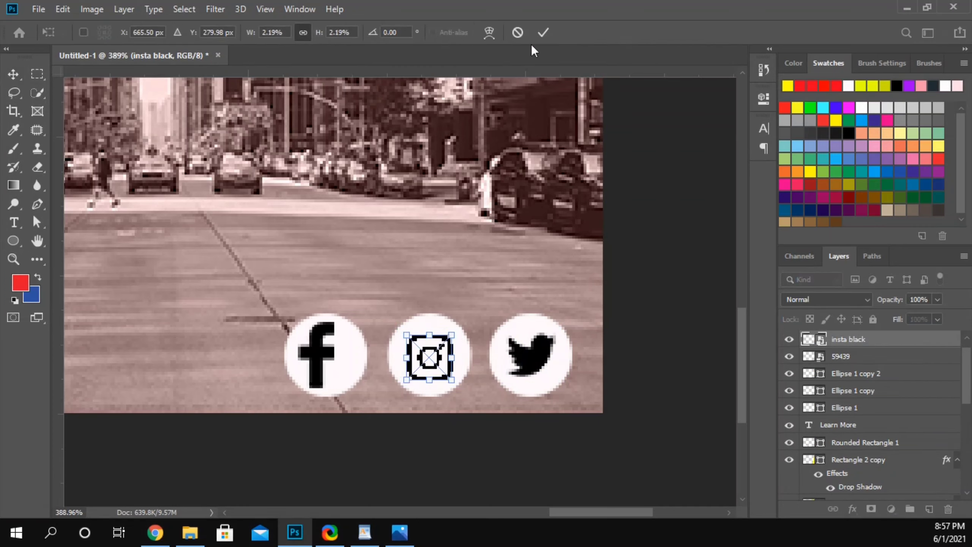
left_click(542, 32)
left_click(421, 330, "shift")
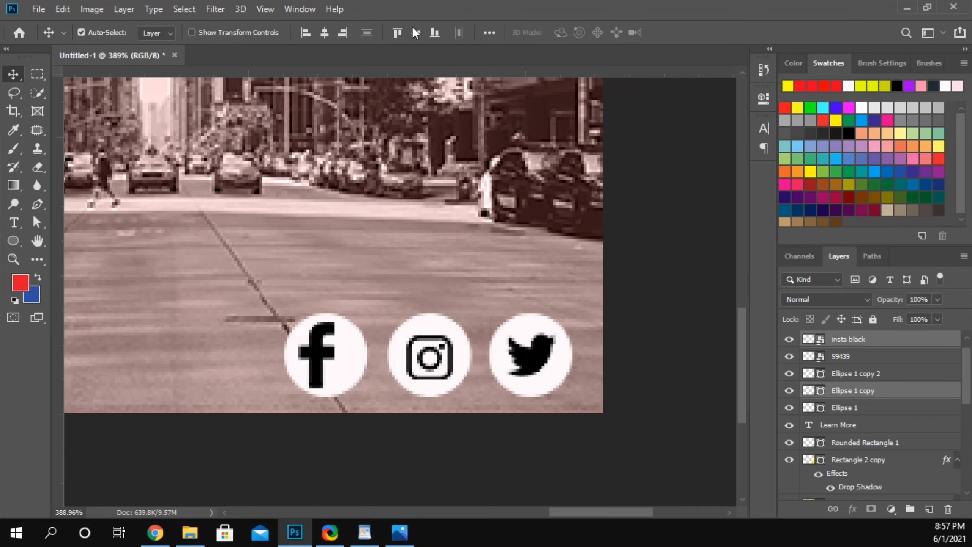
left_click(416, 37)
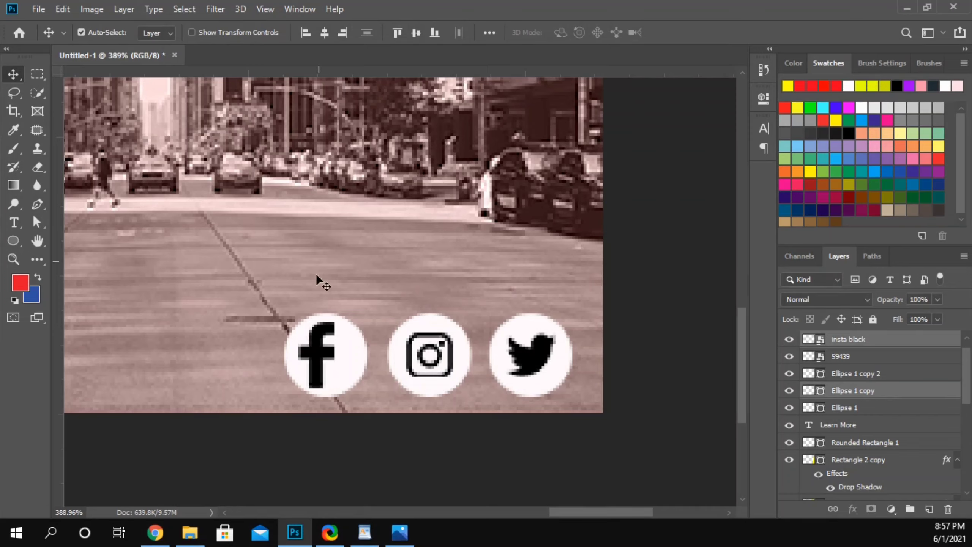
Step: Scale the Facebook icon down to about 3.7% and centre it in its white circle
left_click(320, 365)
key("ctrl+t")
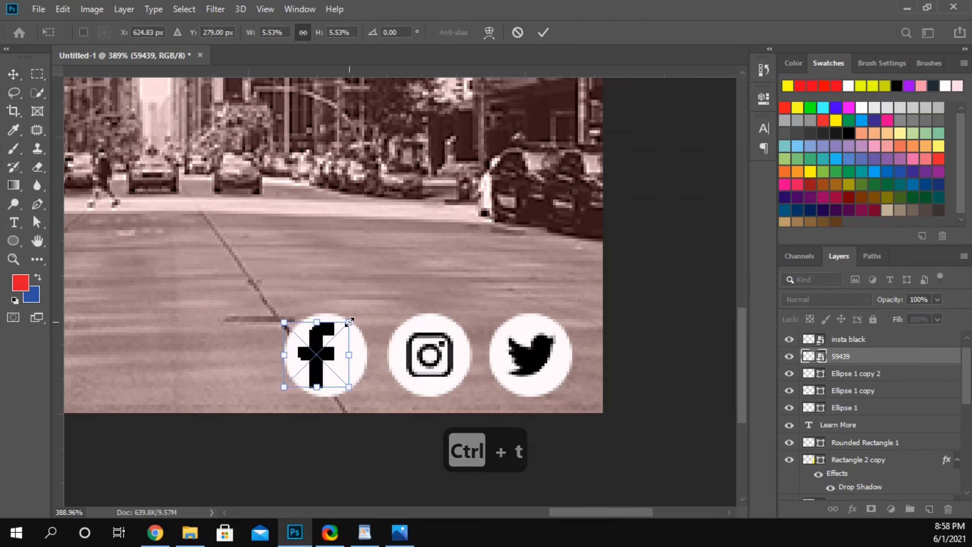
left_click_drag(349, 321, 323, 358)
left_click(542, 33)
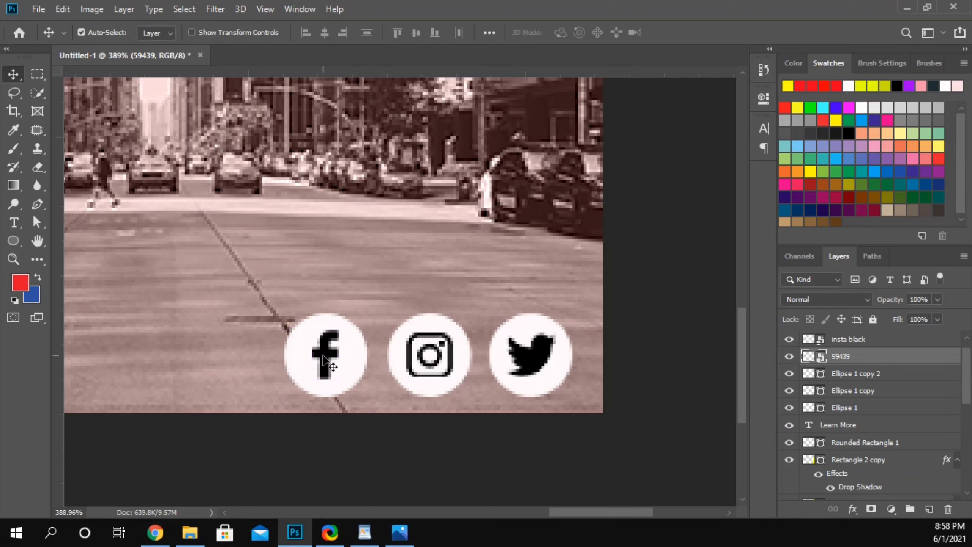
key("ctrl+t")
left_click_drag(347, 325, 344, 329)
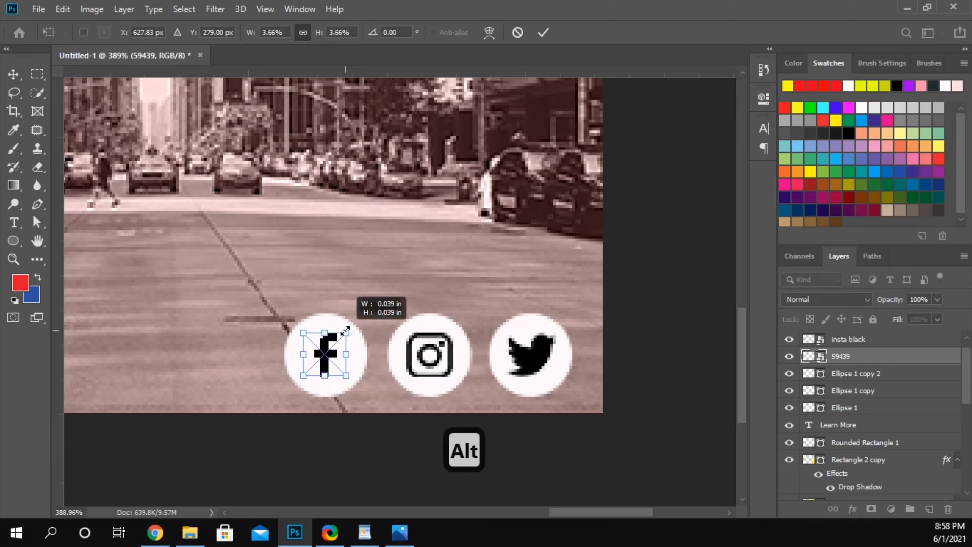
key("Return")
Step: Add a Drop Shadow effect to the white circle behind the Facebook icon
scroll(203, 373, "down", 5)
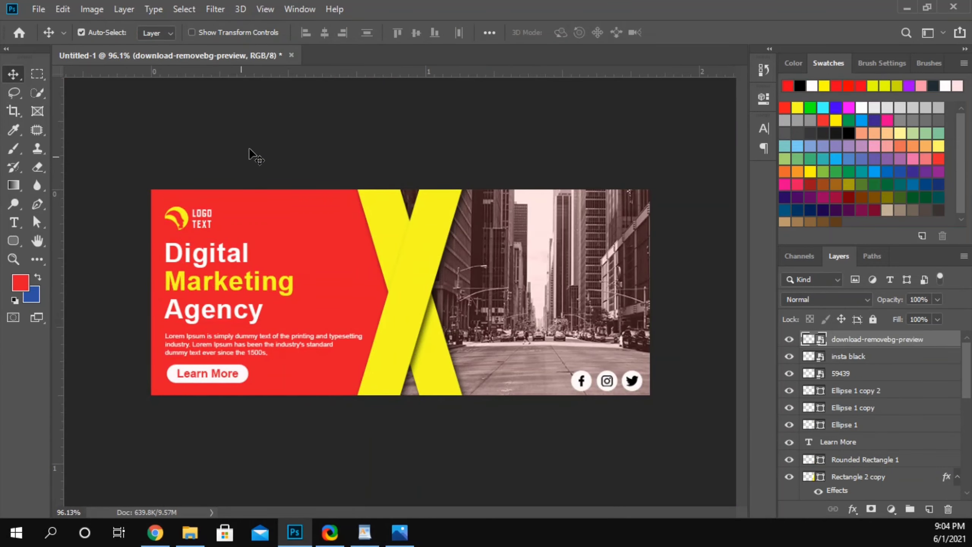
left_click(564, 415)
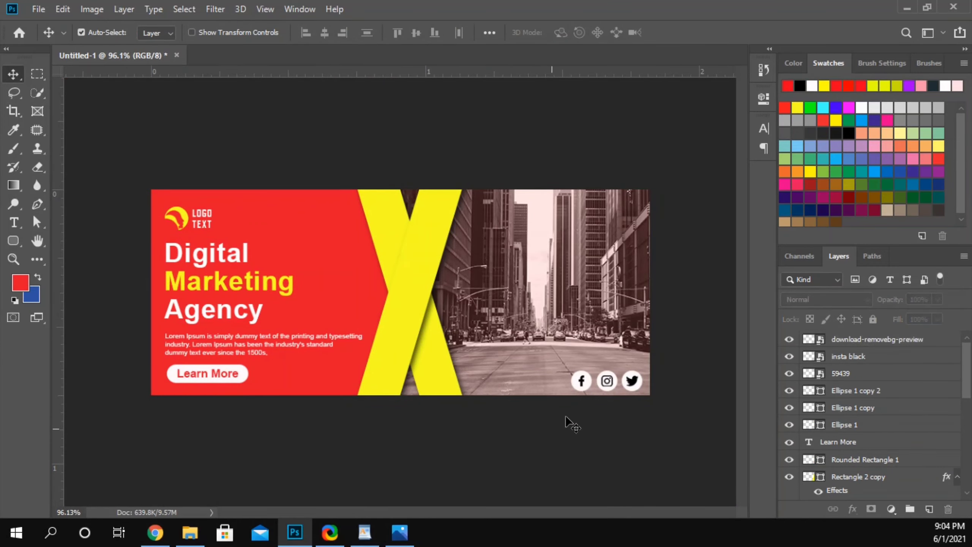
left_click(574, 389)
left_click(854, 510)
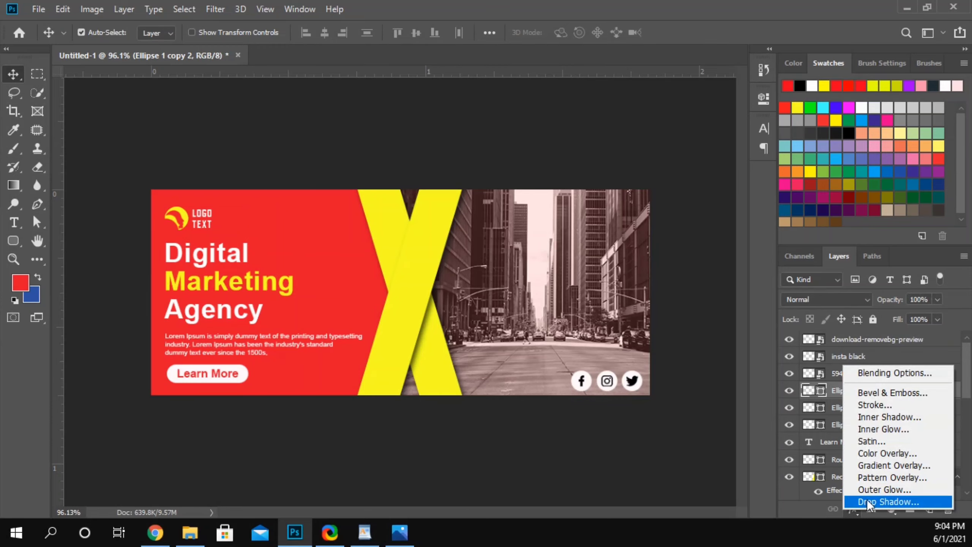
left_click(868, 503)
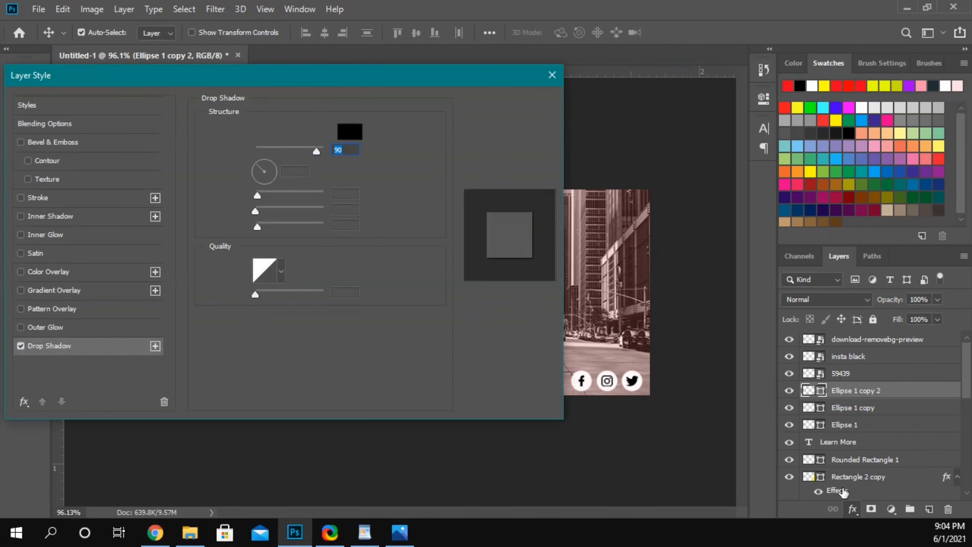
left_click(509, 106)
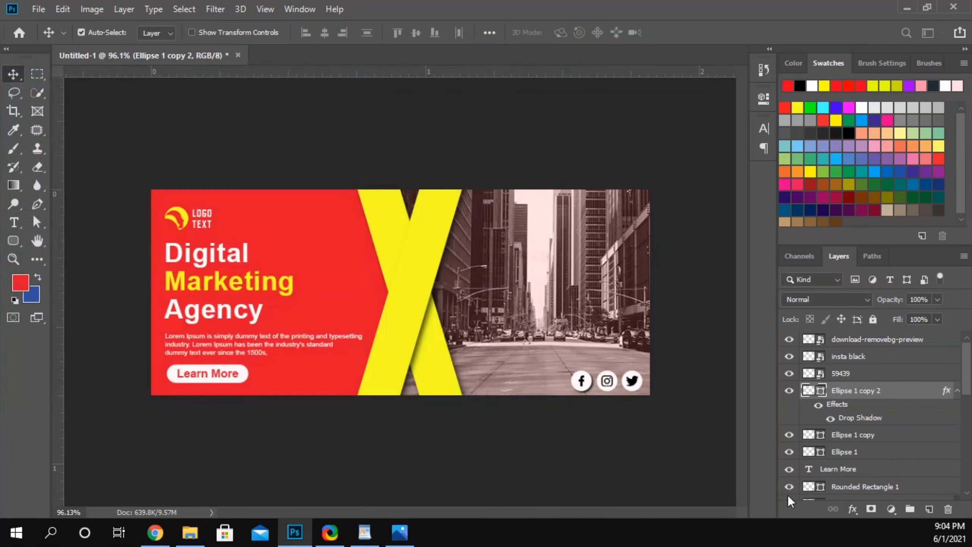
Step: Copy the Facebook circle's layer style and paste it onto the circles behind the Instagram and Twitter icons
right_click(863, 394)
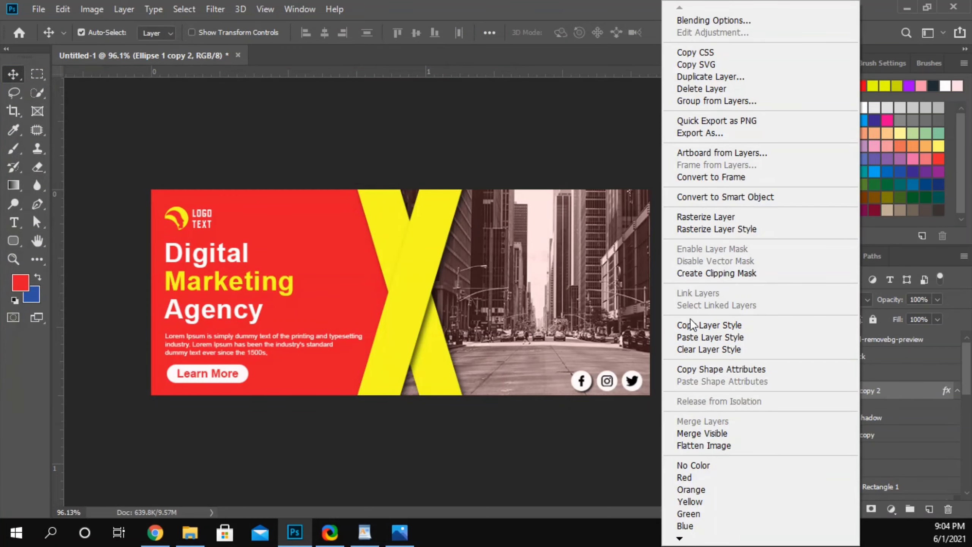
left_click(696, 325)
left_click(613, 391)
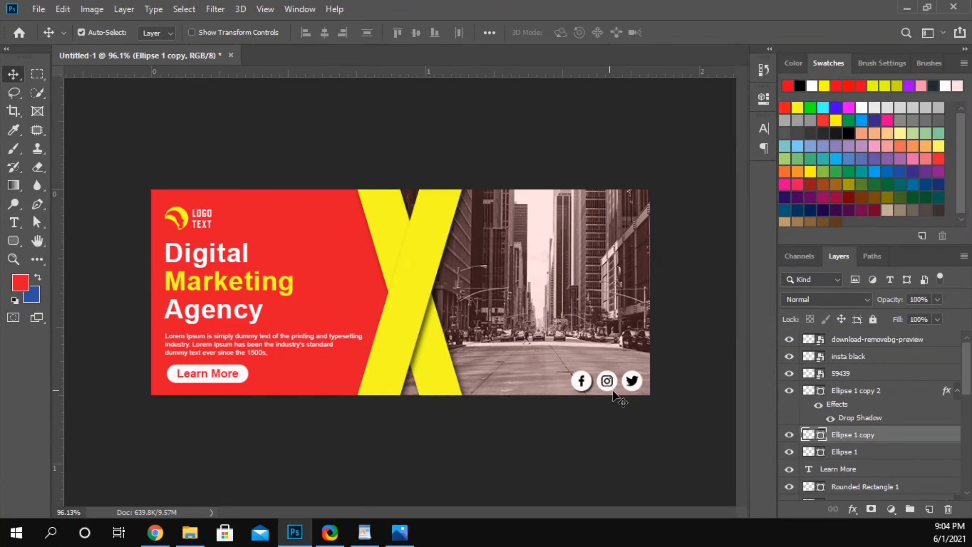
right_click(870, 440)
left_click(729, 338)
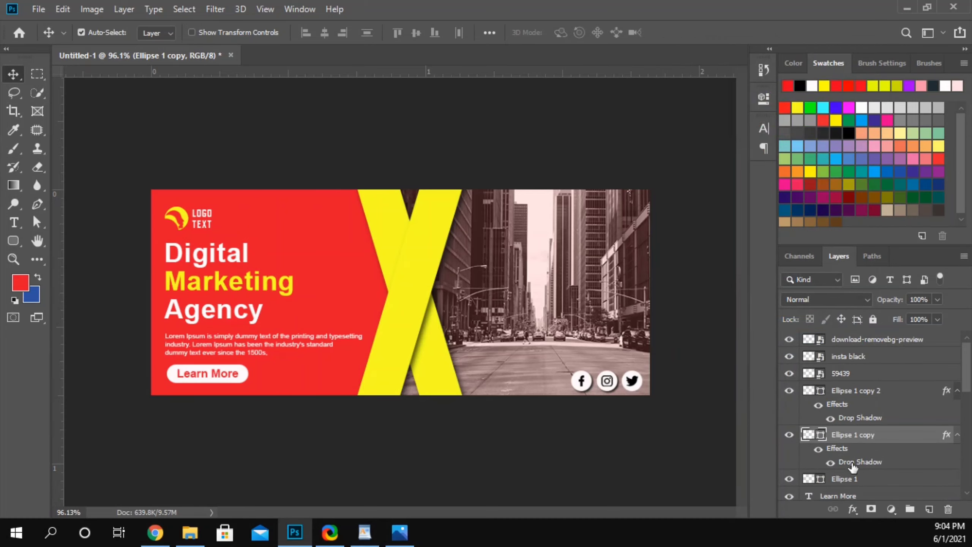
right_click(857, 484)
left_click(713, 338)
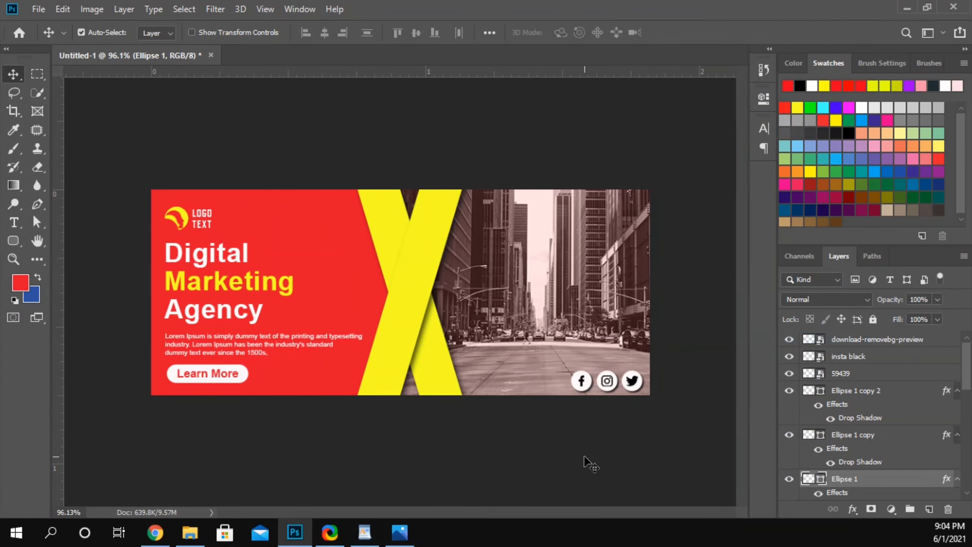
left_click(589, 464)
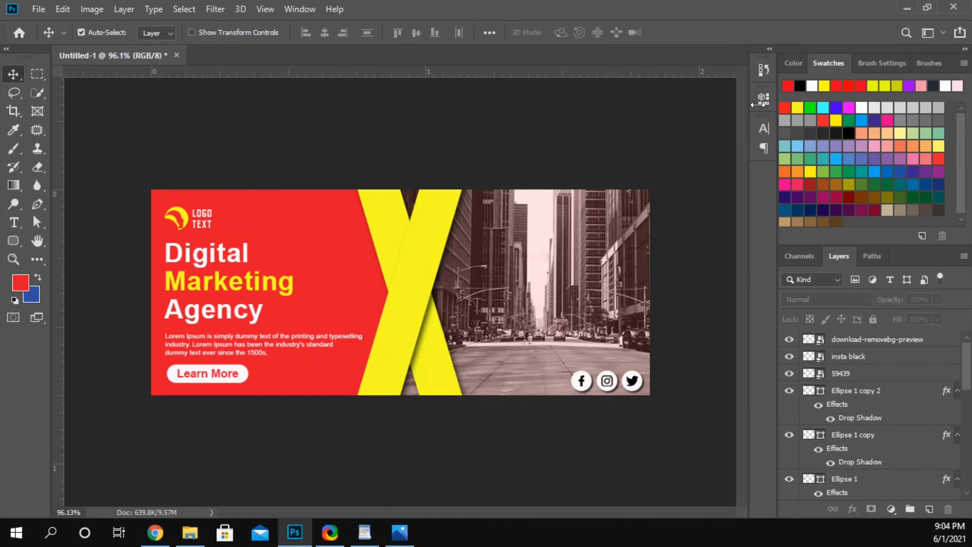
Step: Add a Bevel & Emboss effect with Texture to the red rectangle, setting its depth to 7% and size to 7 px
scroll(849, 438, "down", 10)
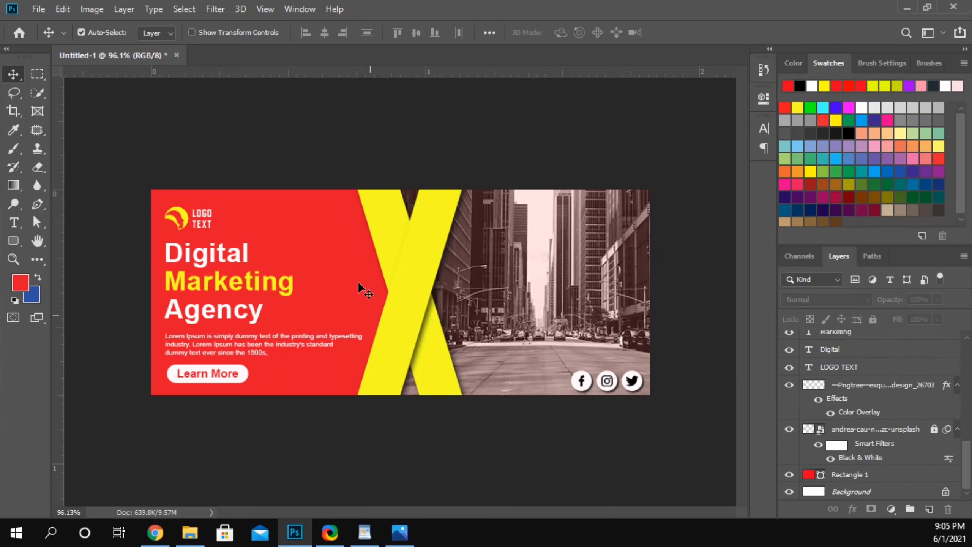
left_click(346, 240)
left_click(852, 507)
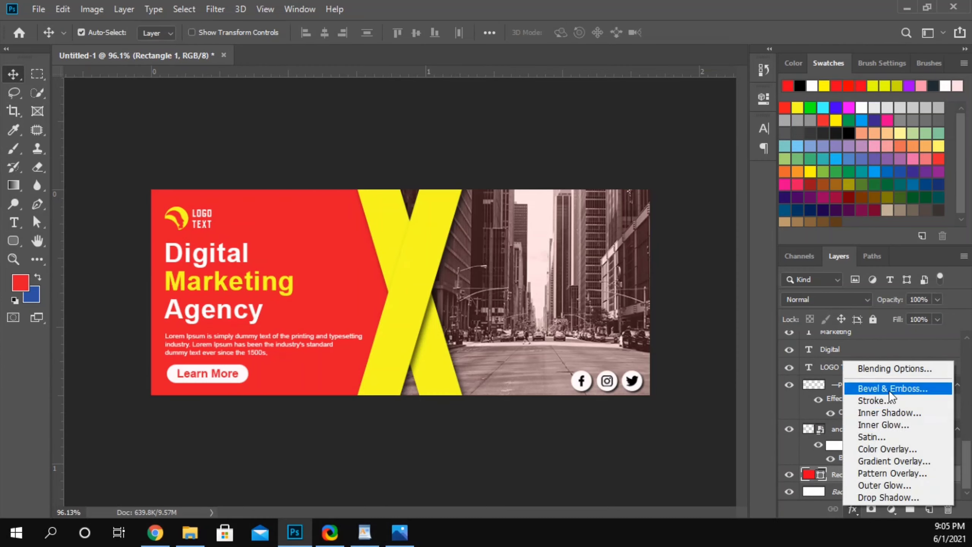
key("Escape")
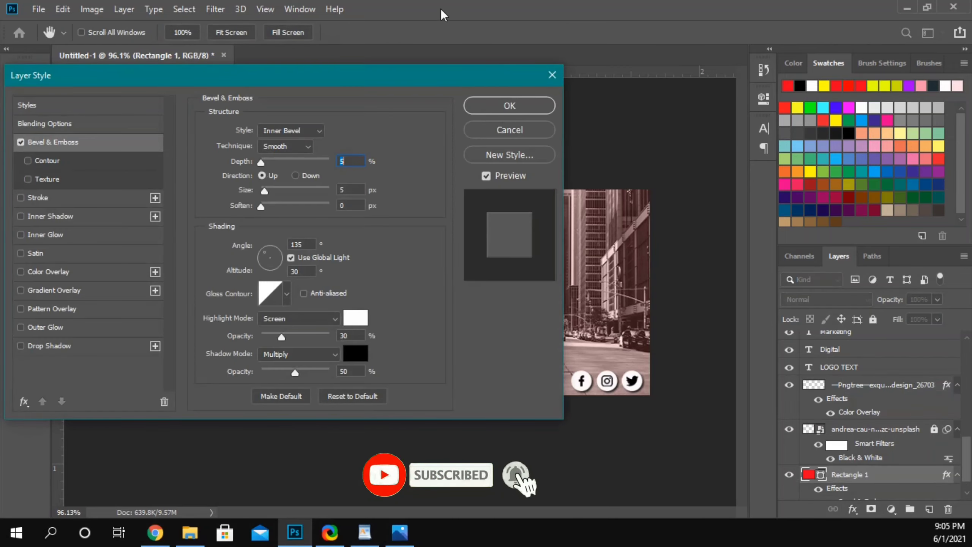
left_click_drag(336, 69, 731, 88)
left_click(426, 195)
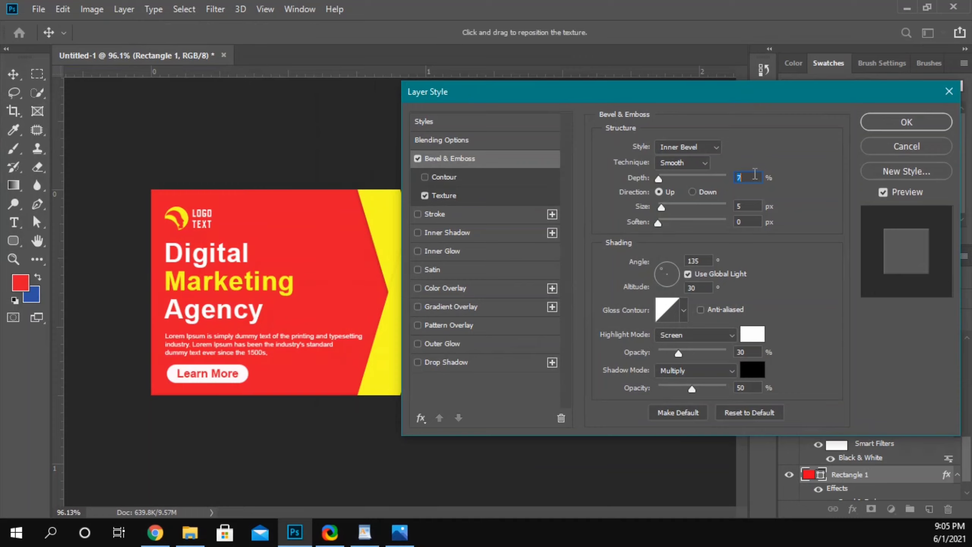
key("Tab")
type("7")
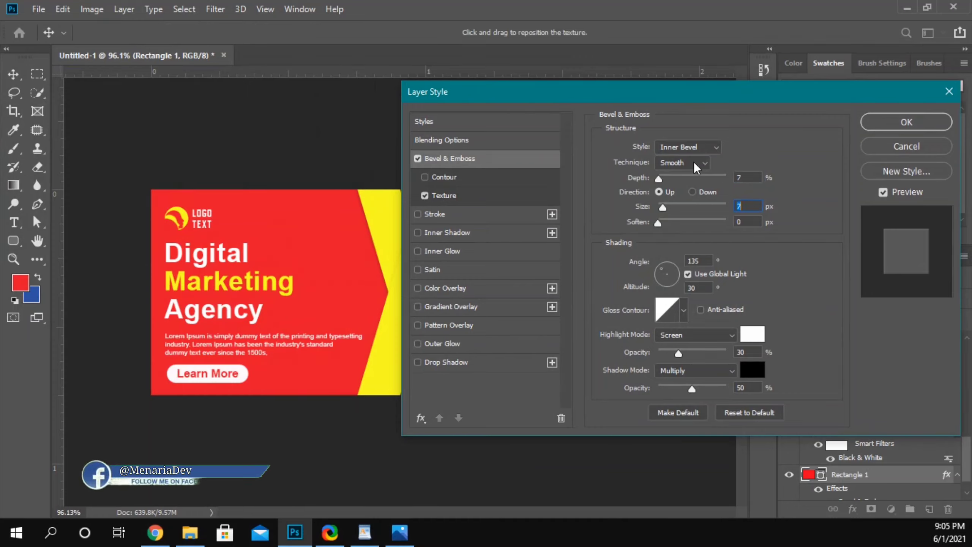
left_click(427, 178)
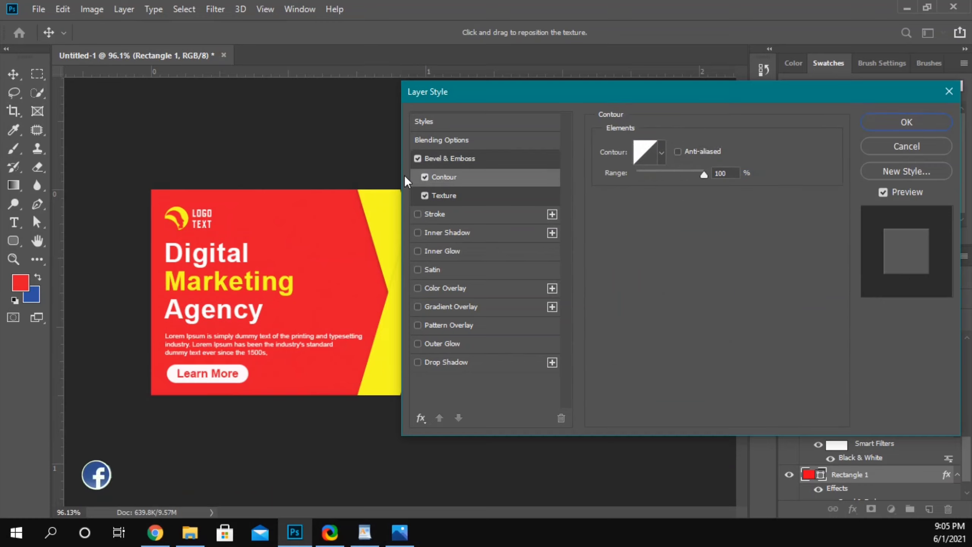
left_click(424, 177)
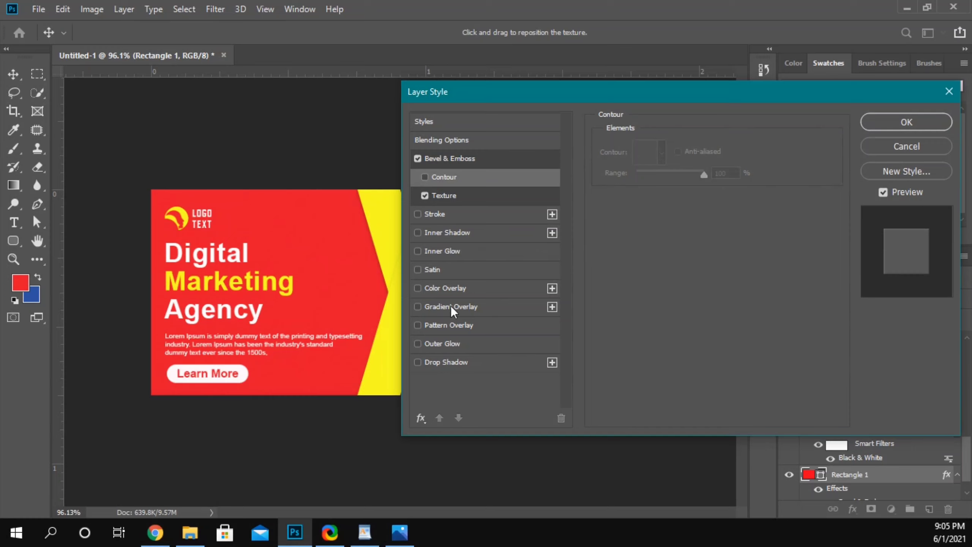
Step: Enable a Pattern Overlay on the red rectangle in Normal mode, with 28% opacity and a scale of about 49%
left_click(416, 325)
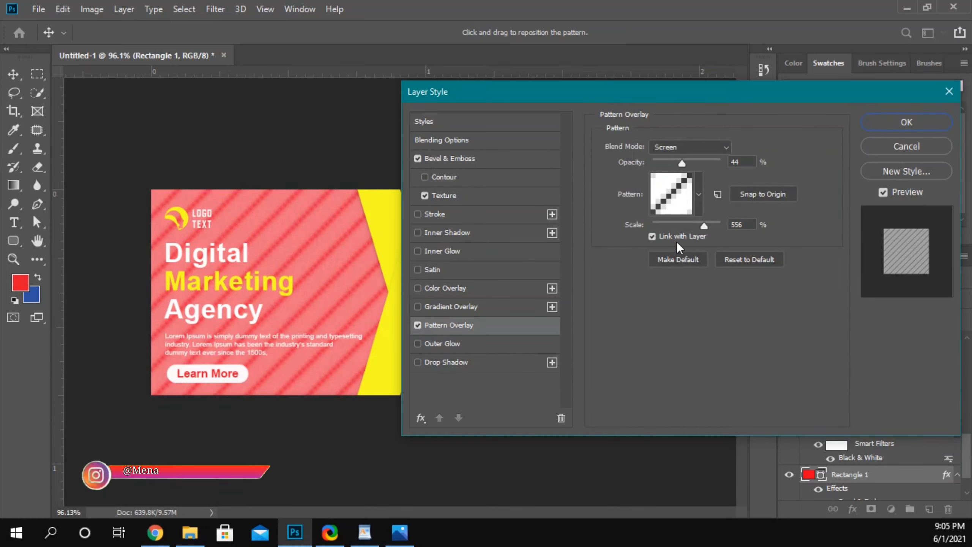
left_click(721, 146)
left_click(705, 162)
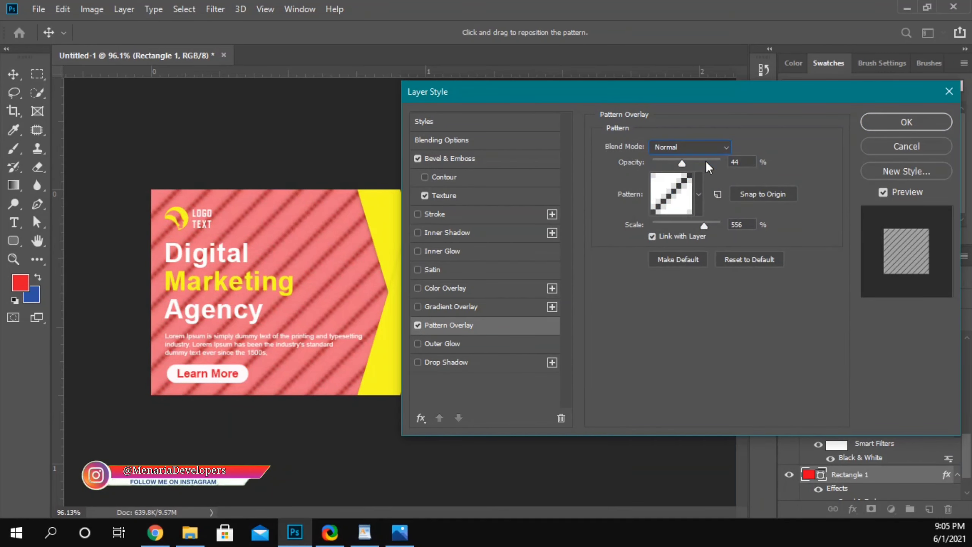
left_click(746, 159)
scroll(746, 159, "down", 16)
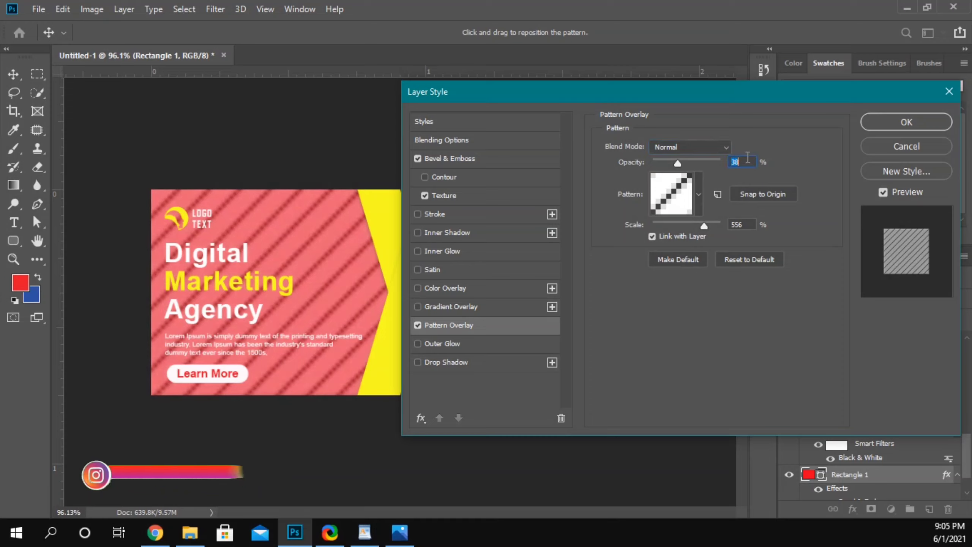
left_click_drag(703, 226, 670, 227)
Step: Choose the black-dots-on-white pattern for the overlay and set its blend mode to Screen
left_click(699, 190)
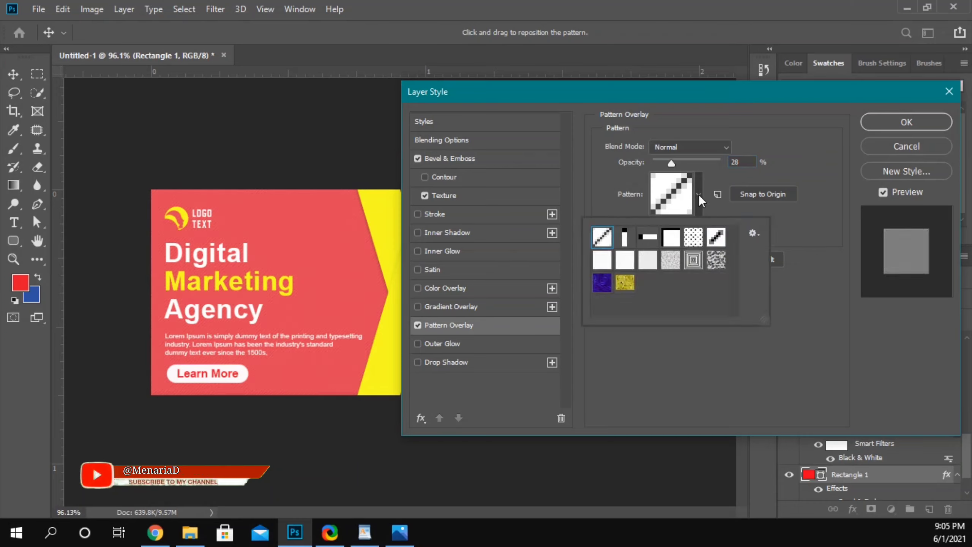
left_click(693, 237)
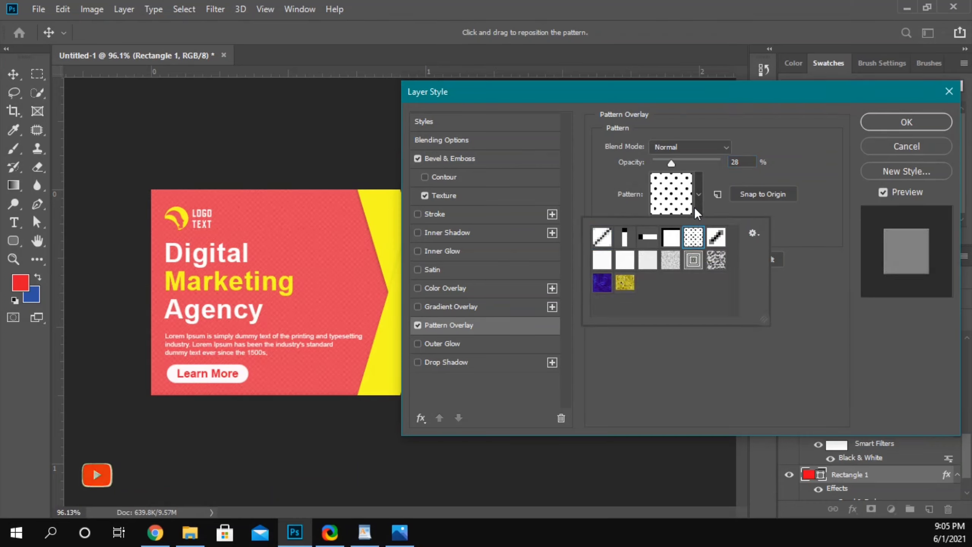
left_click(730, 145)
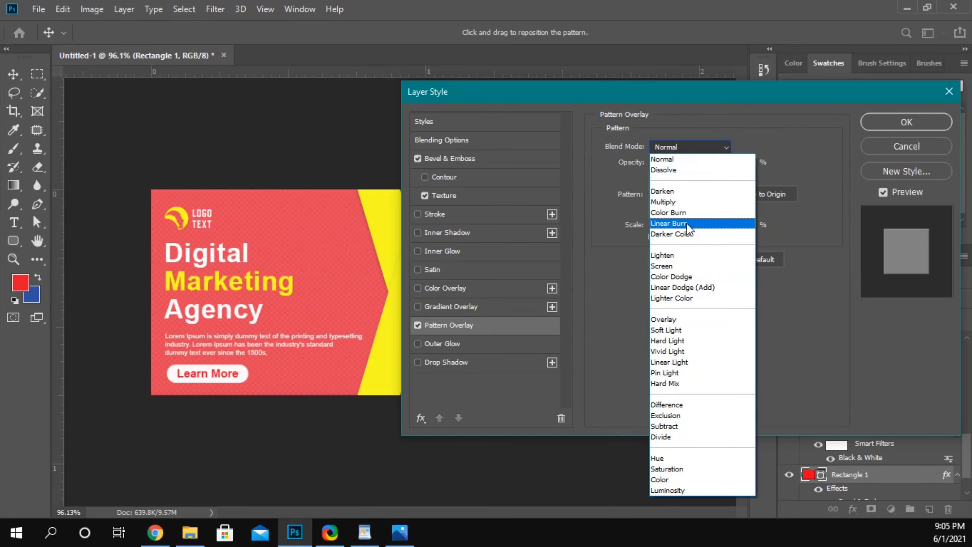
left_click(672, 264)
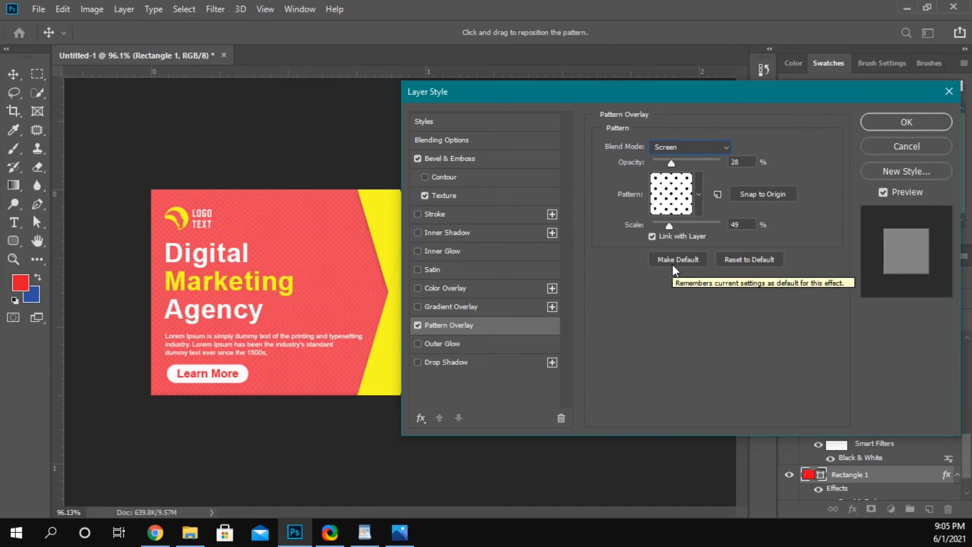
Step: Try several other preset patterns for the red rectangle's overlay and return to the dotted one
left_click(697, 204)
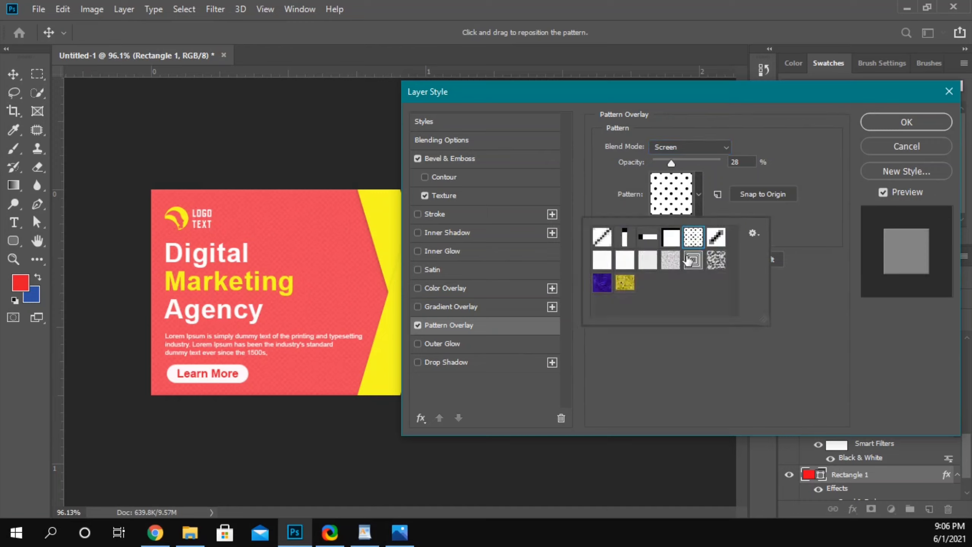
left_click(717, 260)
left_click(705, 211)
left_click(699, 204)
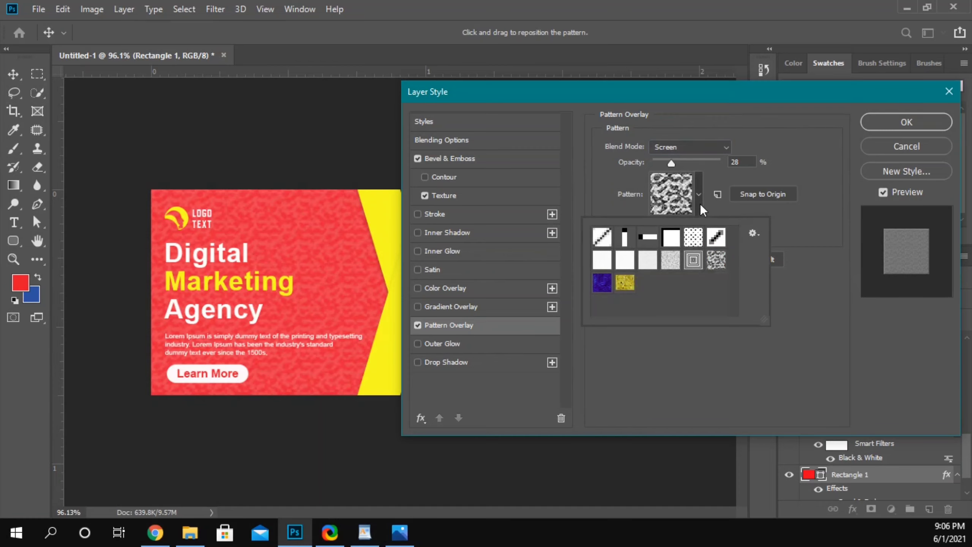
left_click(602, 282)
left_click(603, 263)
left_click(630, 261)
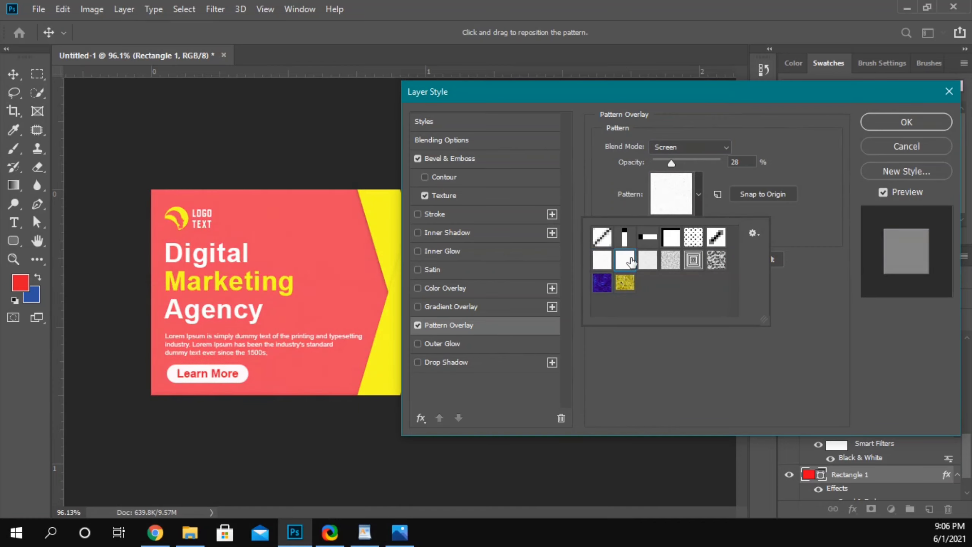
left_click(645, 260)
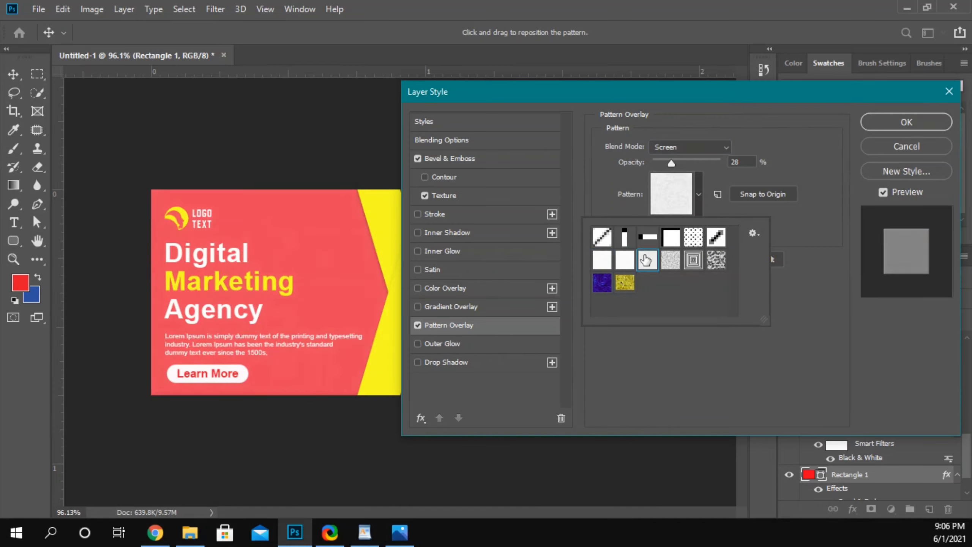
left_click(696, 239)
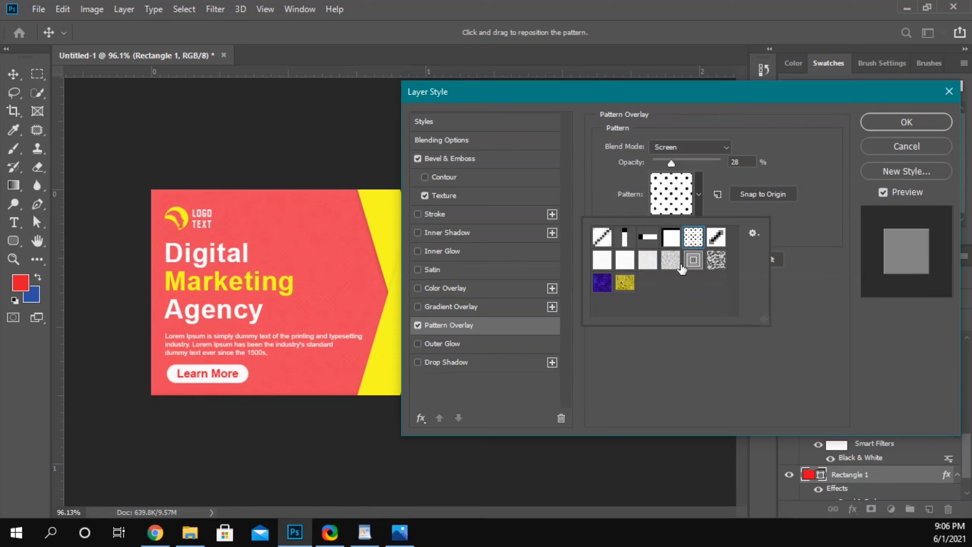
Step: Unlink the dotted pattern from the layer, set its scale to about 57% and apply the layer style
left_click(598, 193)
left_click_drag(670, 228, 673, 225)
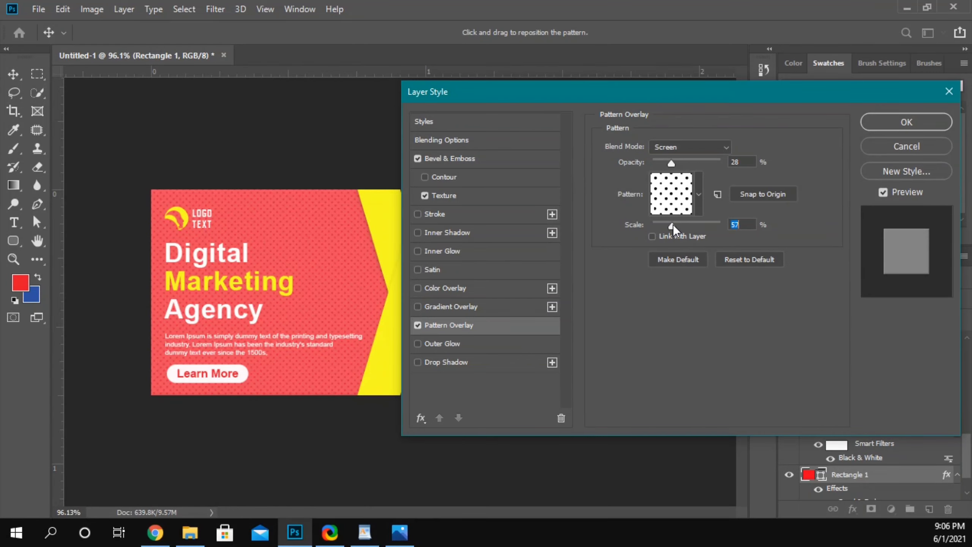
left_click(915, 123)
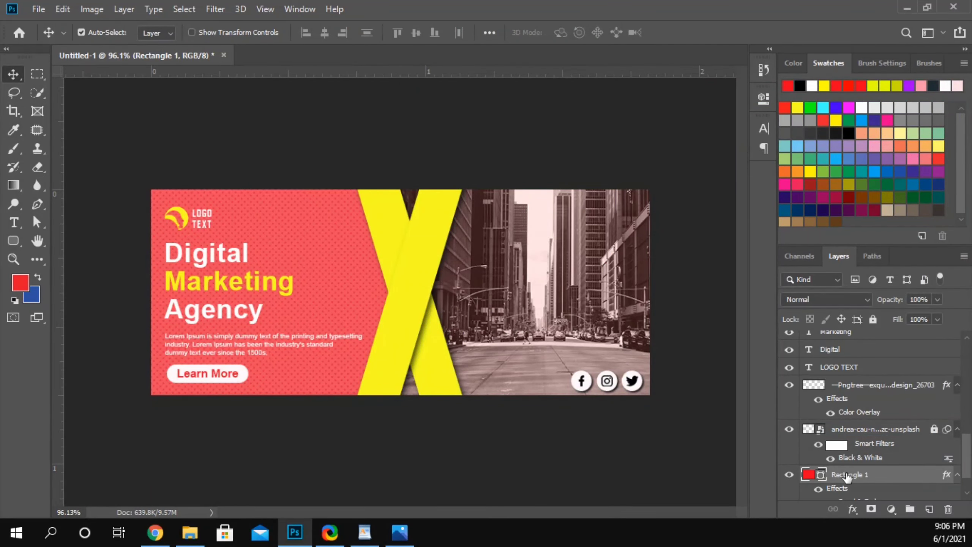
Step: Duplicate the Rectangle 1 layer directly above itself and clear the copy's layer style
scroll(846, 476, "down", 3)
scroll(847, 448, "up", 8)
scroll(847, 425, "down", 3)
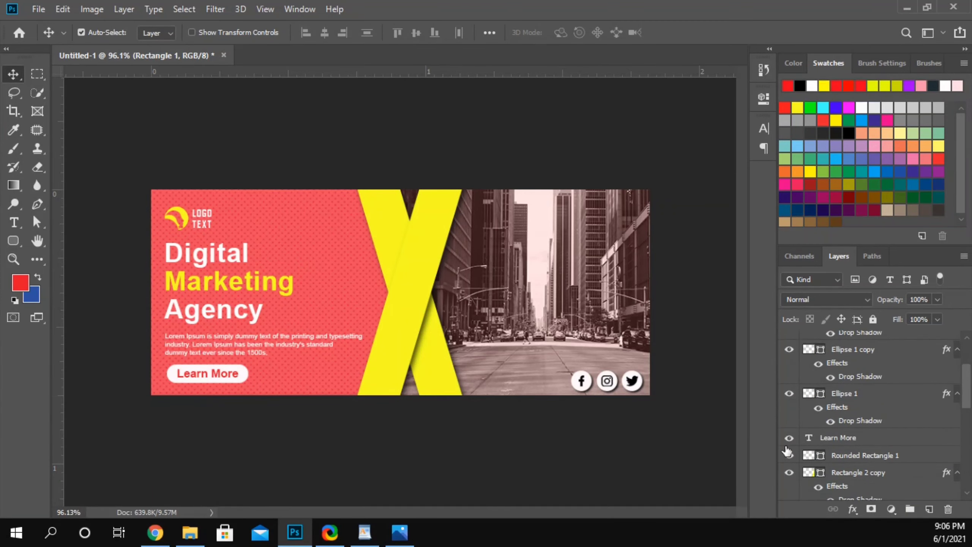
scroll(788, 450, "down", 5)
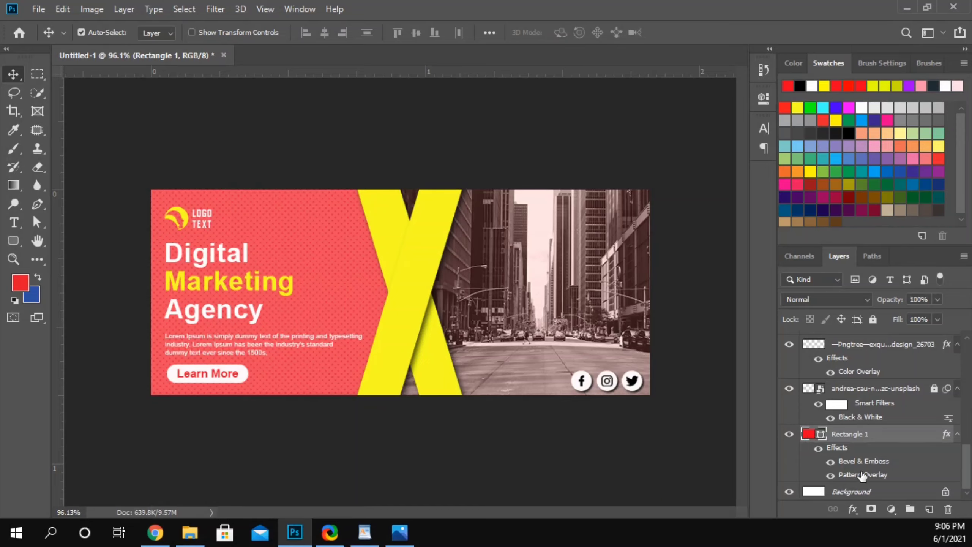
left_click_drag(843, 446, 845, 425, "alt")
right_click(835, 435)
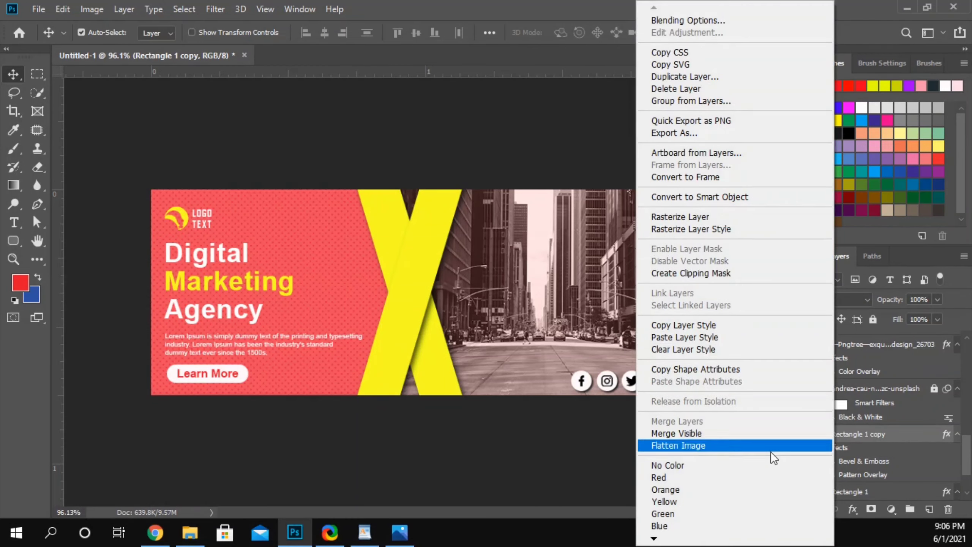
left_click(706, 350)
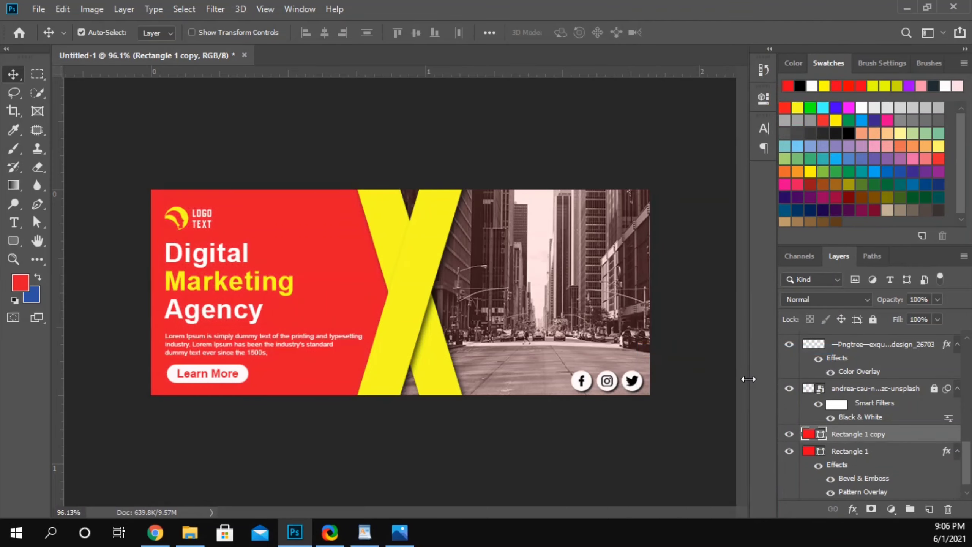
Step: Set the opacity of the Rectangle 1 copy layer to 50% and deselect it
key("BackSpace")
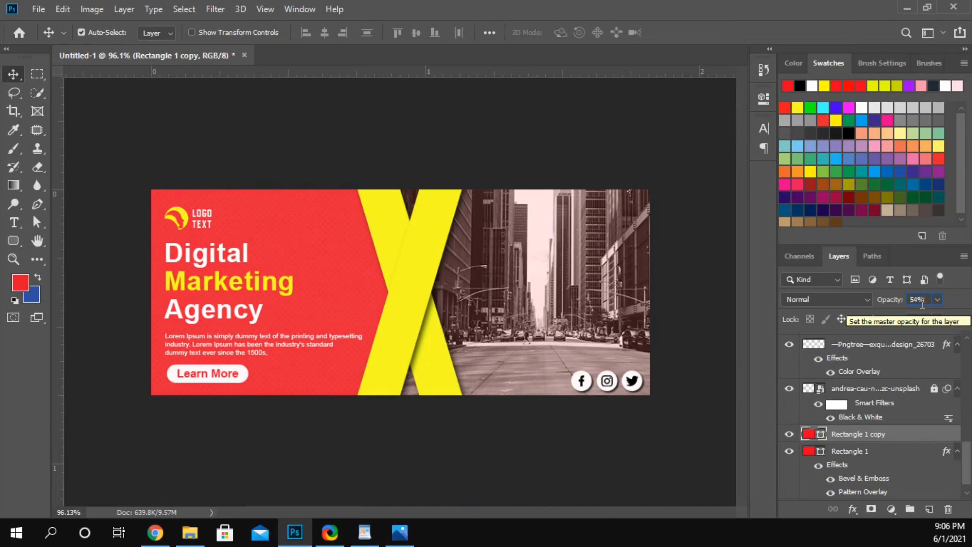
key("Down")
key("Down")
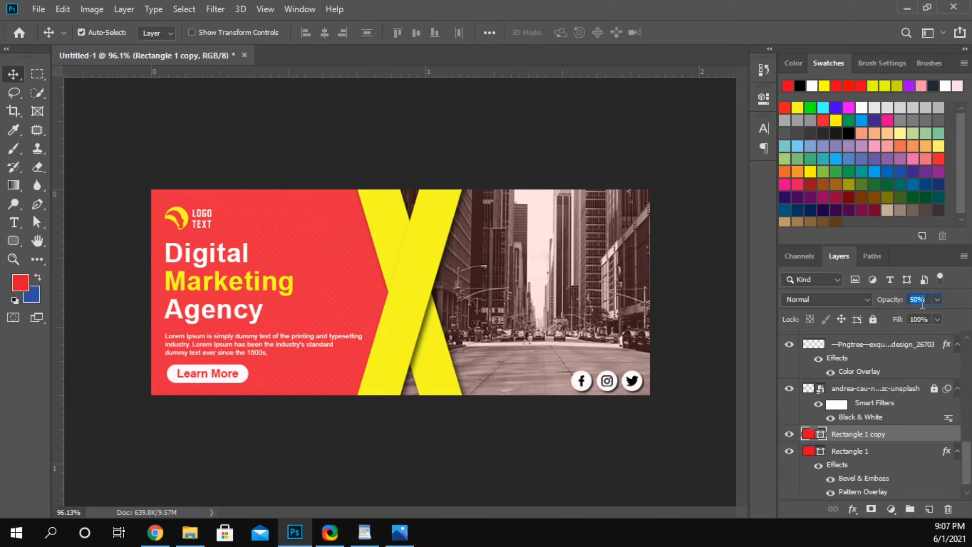
left_click(664, 144)
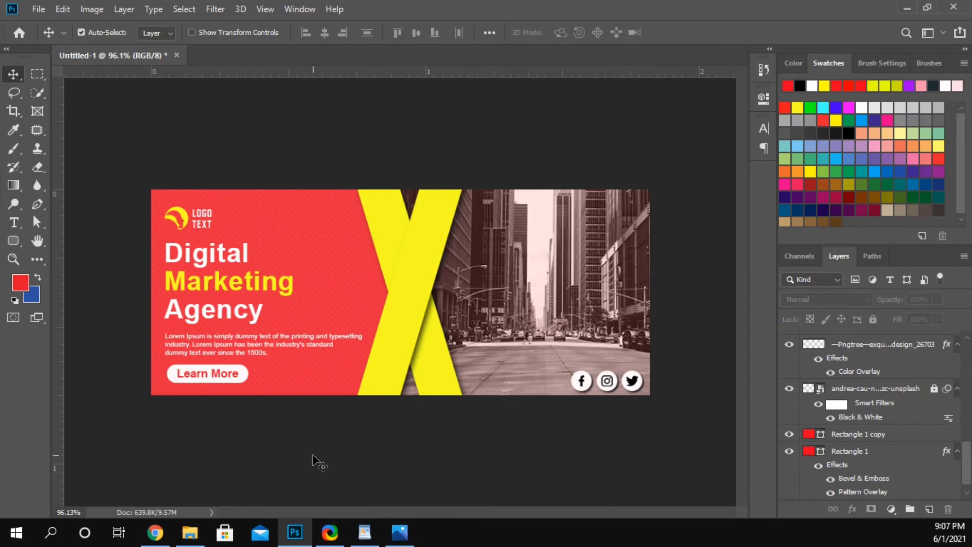
left_click_drag(193, 417, 215, 369)
left_click_drag(264, 407, 296, 372, "shift")
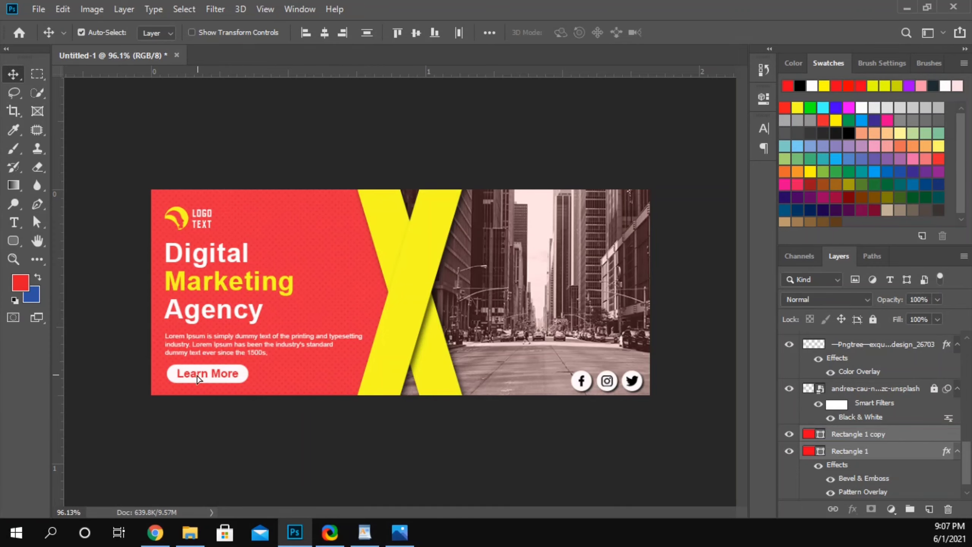
left_click_drag(197, 375, 209, 375)
key("ctrl+z")
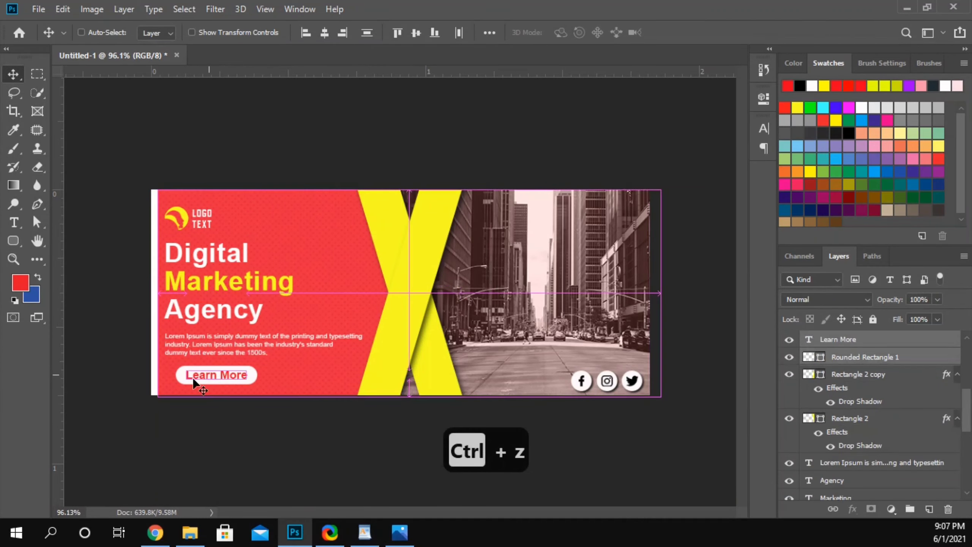
Step: Shift the white button shape and its "Learn More" label slightly left to line up with the paragraph's left edge
left_click(169, 375)
scroll(169, 375, "up", 4)
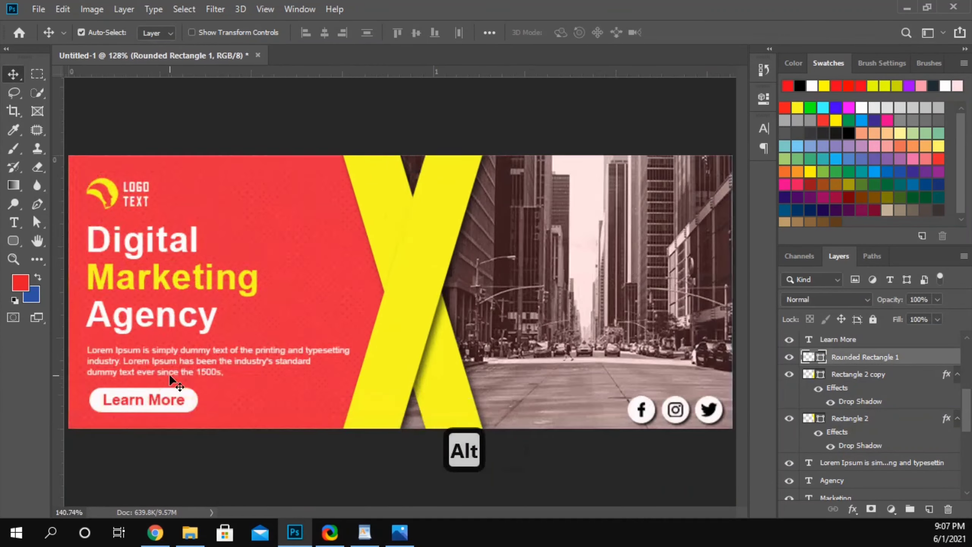
scroll(171, 375, "left", 3)
left_click(178, 407, "shift")
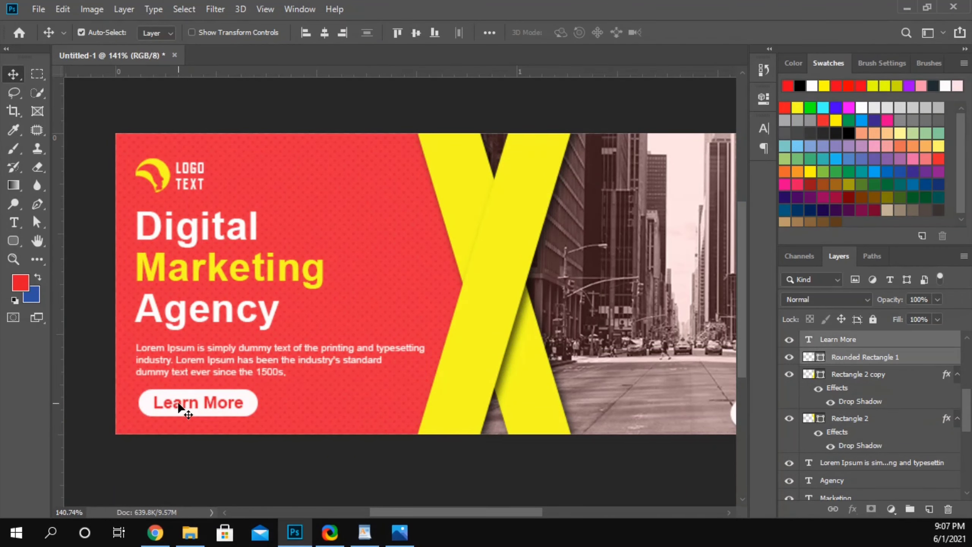
left_click_drag(176, 403, 173, 403)
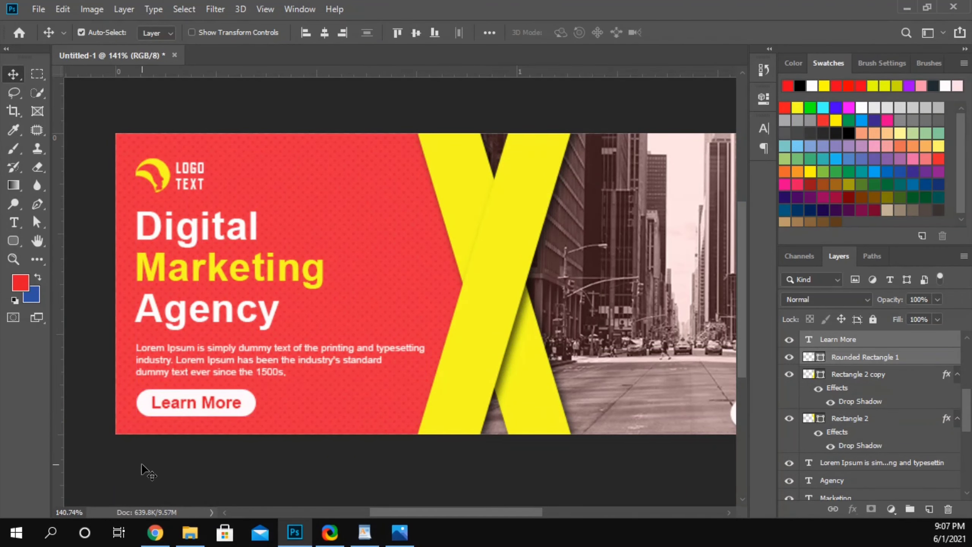
left_click(144, 457)
scroll(144, 457, "down", 2)
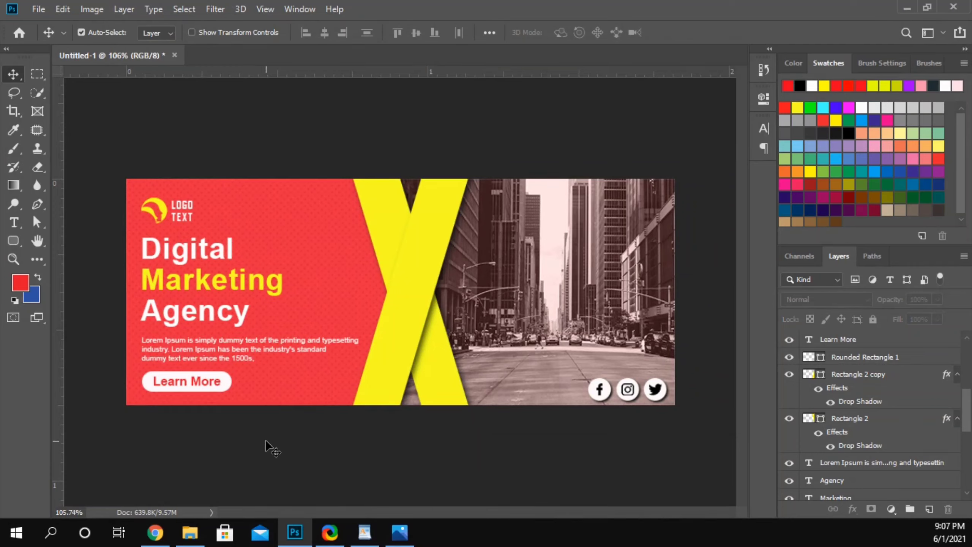
Step: Add a drop shadow to the white Learn More button shape and lower the shadow's opacity to 41%
left_click(220, 390)
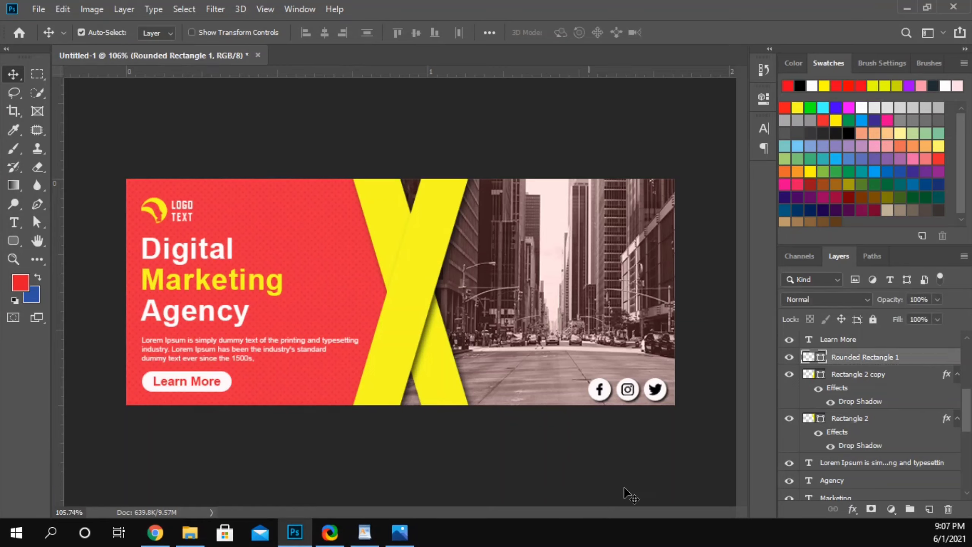
left_click(852, 512)
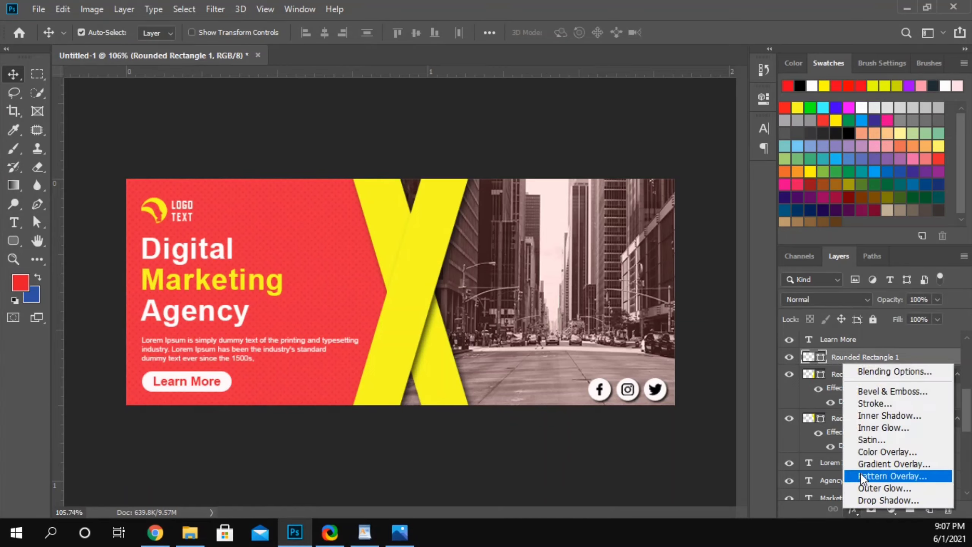
left_click(876, 504)
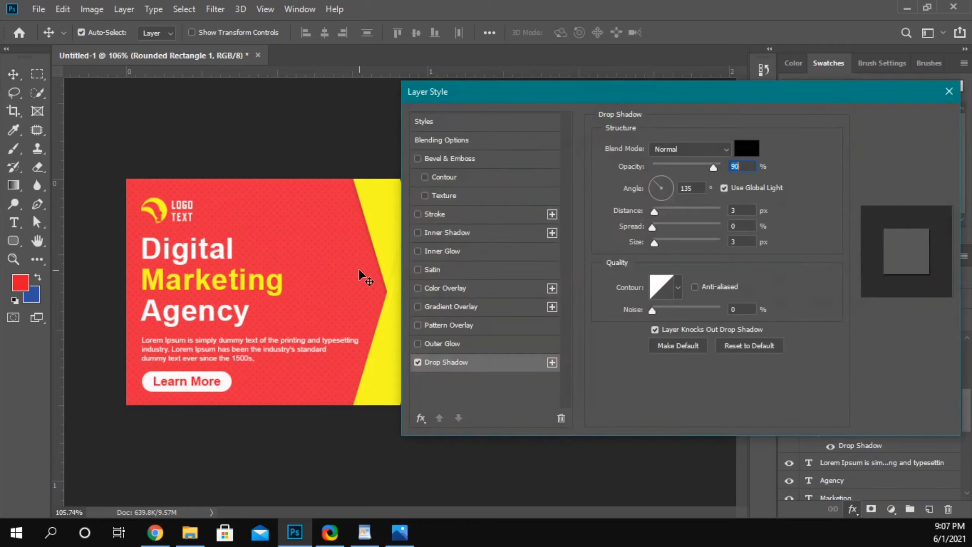
scroll(741, 166, "down", 14)
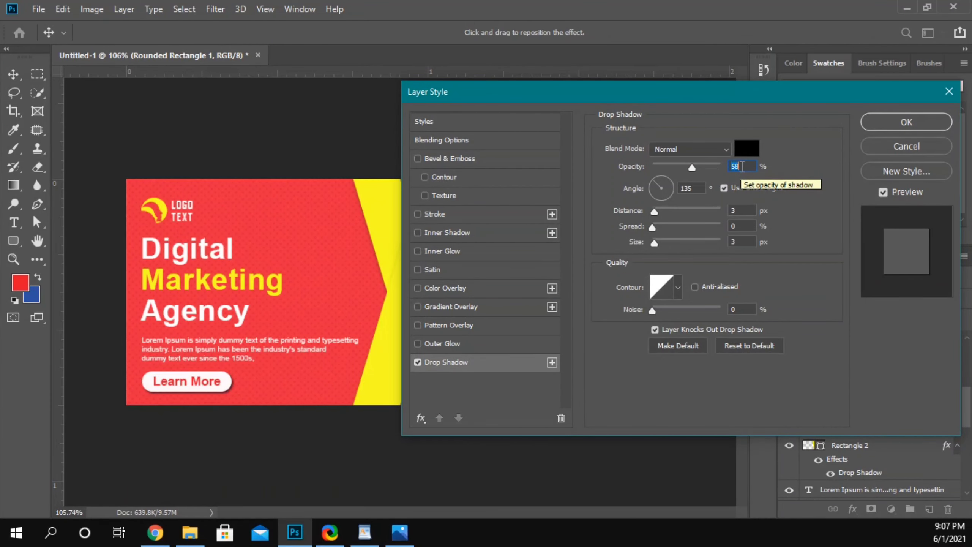
scroll(742, 167, "down", 4)
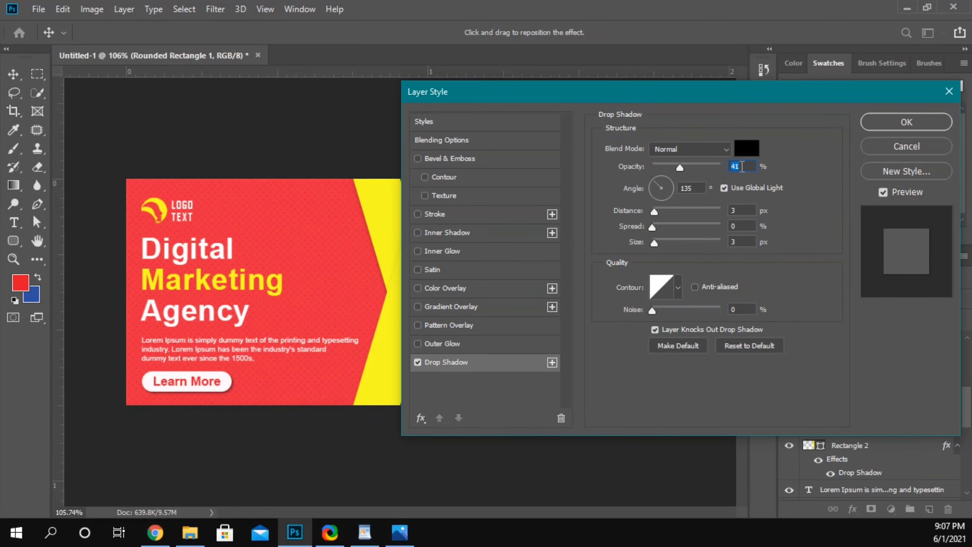
left_click(948, 124)
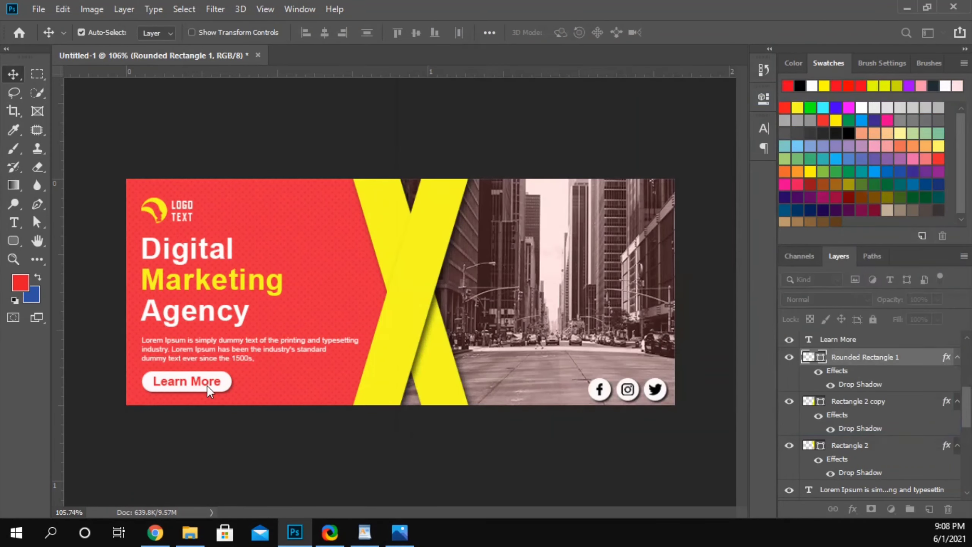
Step: Narrow the white button shape to about 92% width from its right side and shift the "Learn More" label left to centre it
key("ctrl+t")
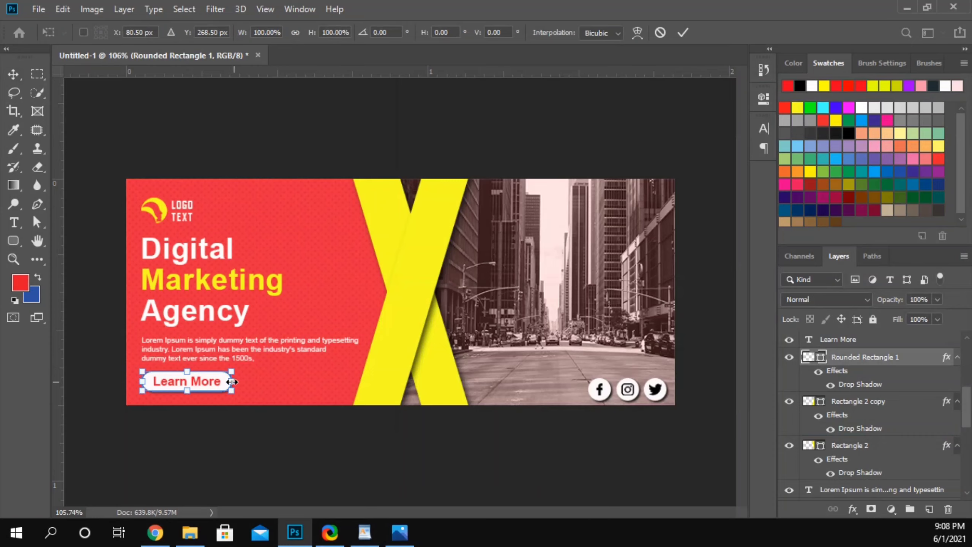
left_click_drag(232, 381, 228, 381)
scroll(229, 382, "up", 6)
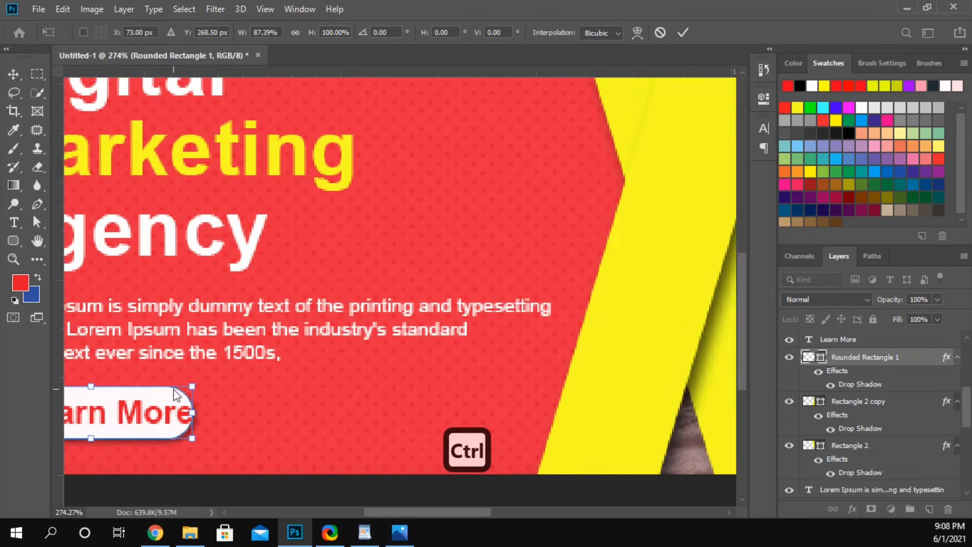
scroll(285, 493, "left", 5)
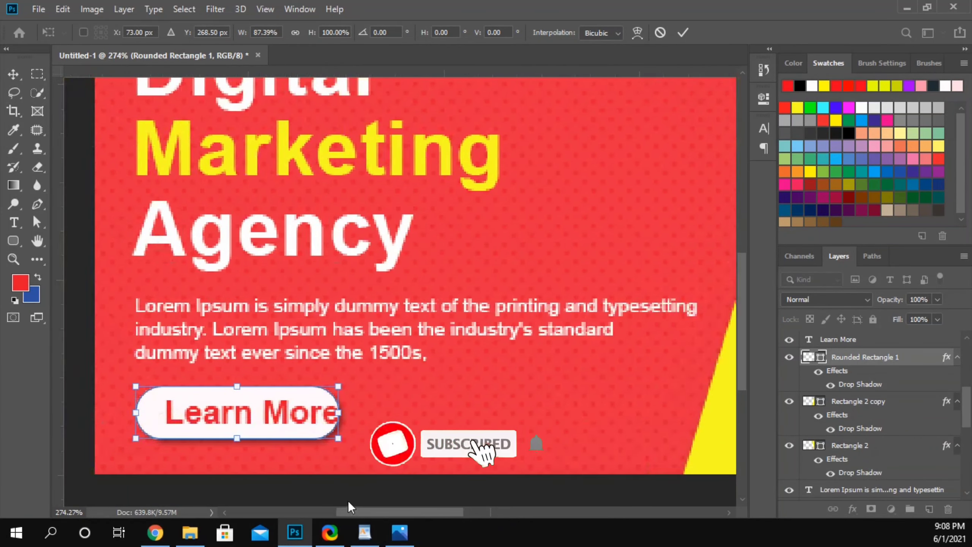
left_click_drag(414, 412, 429, 414)
key("Return")
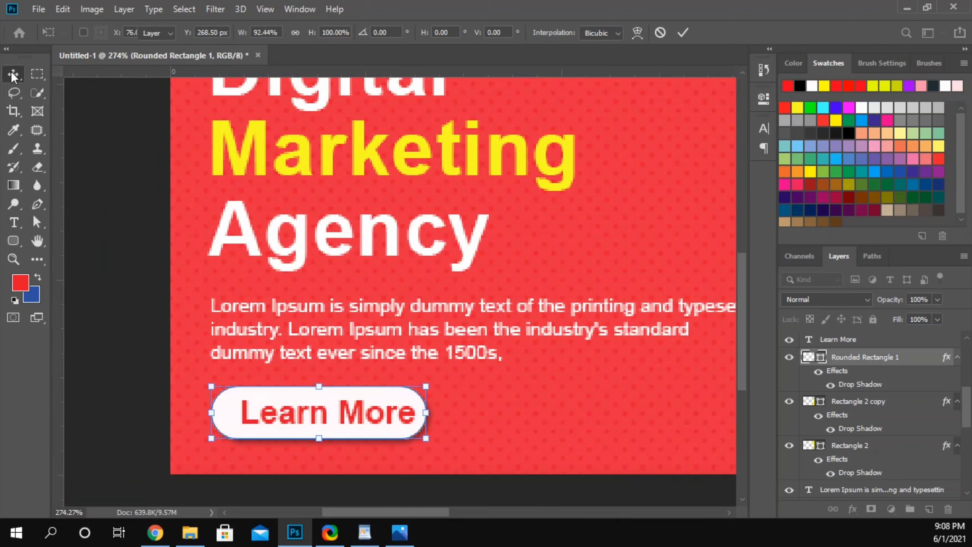
left_click_drag(356, 421, 341, 417)
scroll(114, 384, "down", 5)
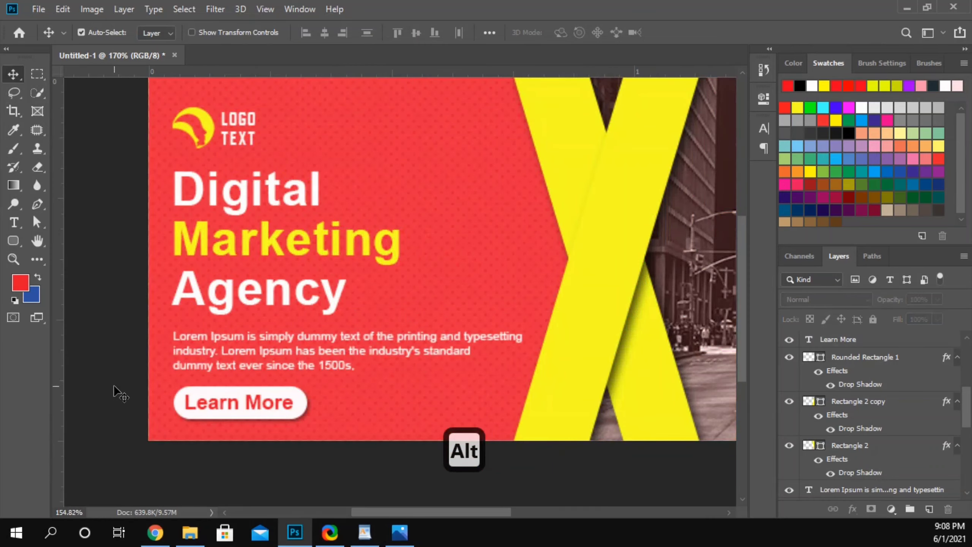